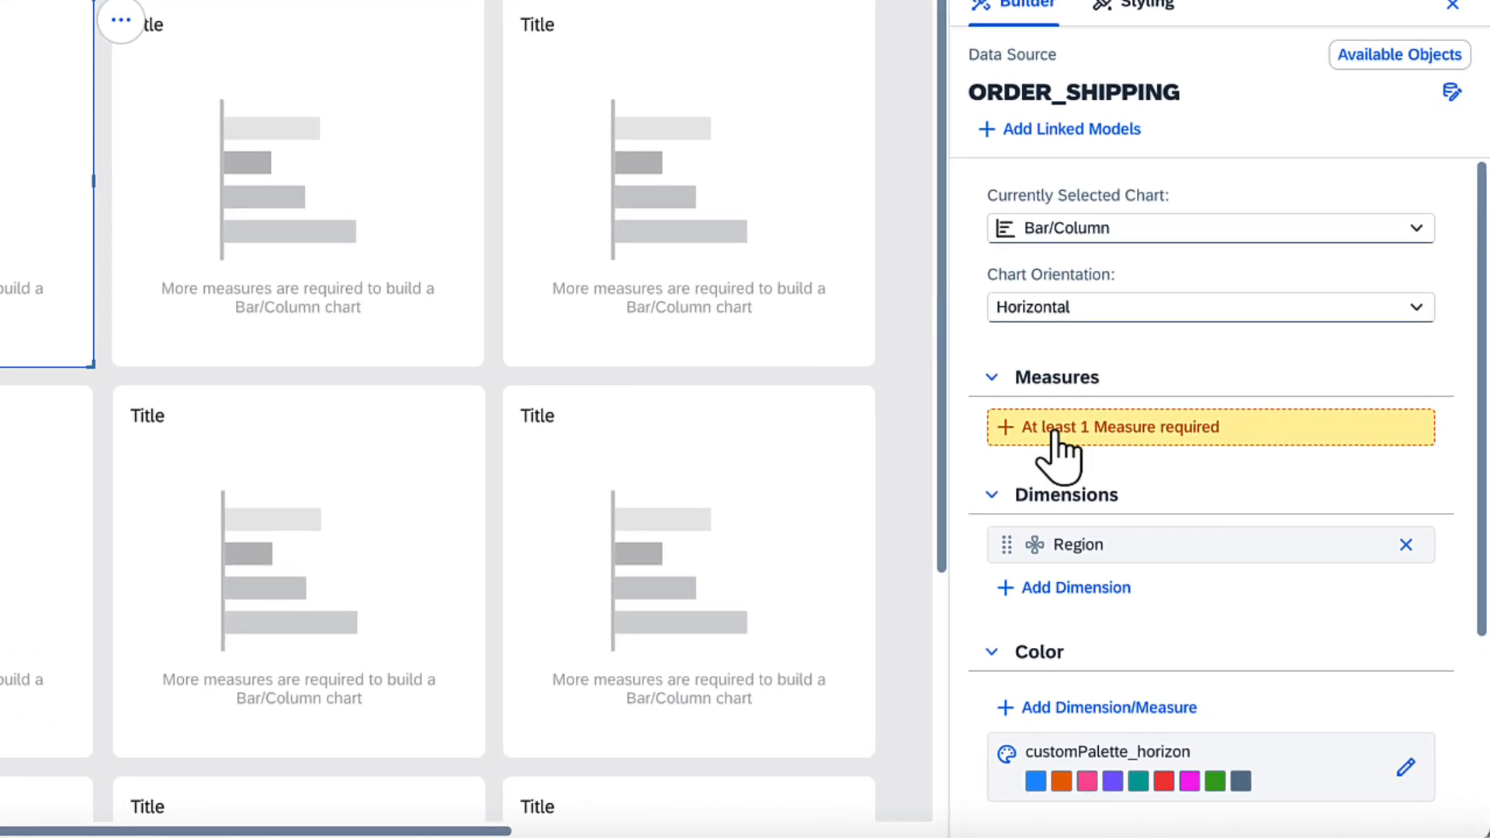
Step: Add an Aggregation calculation named Total Orders to the measures of the Region chart
left_click(1141, 509)
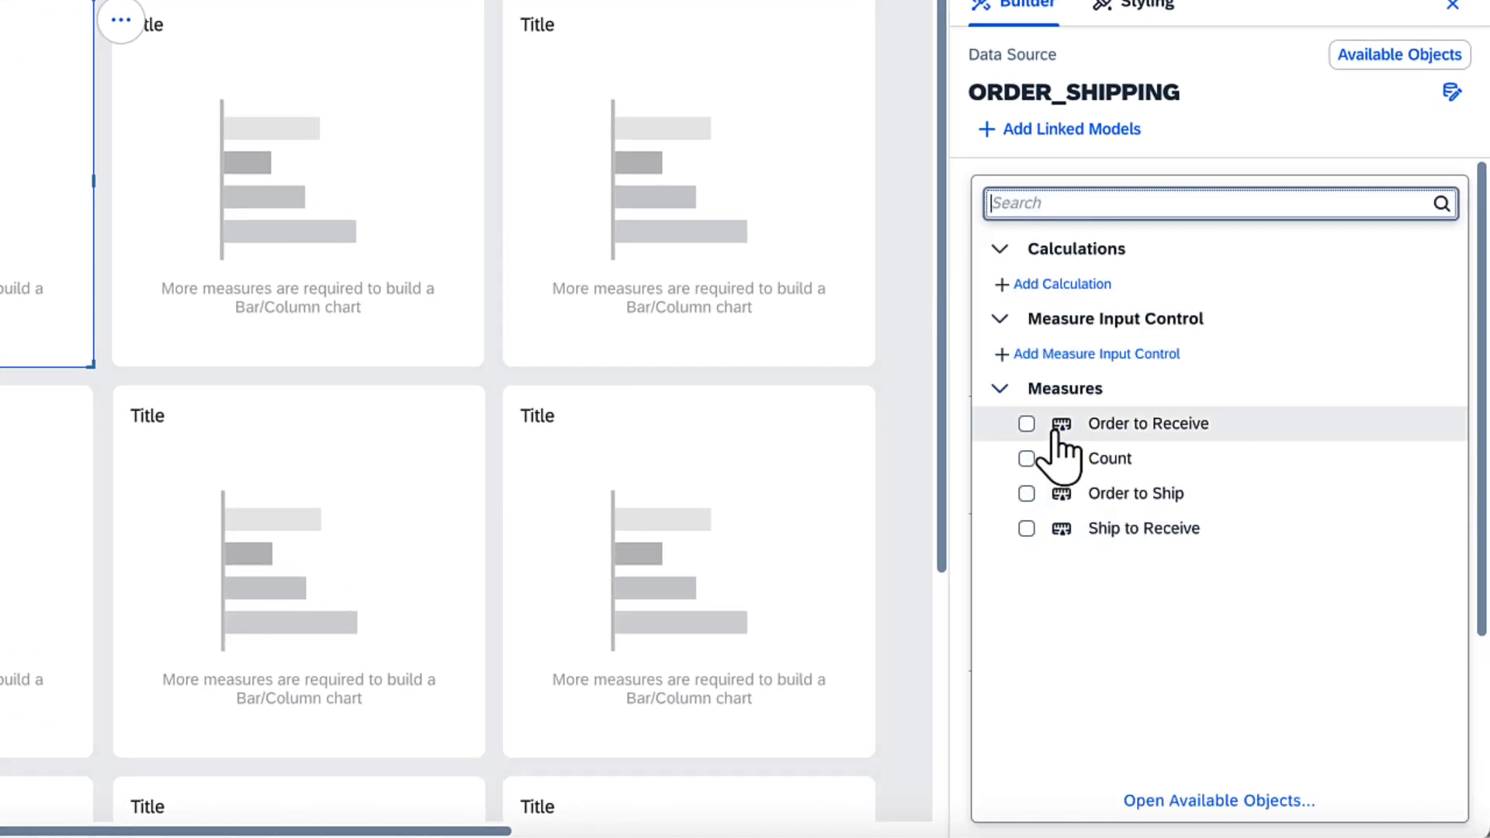
left_click(1029, 285)
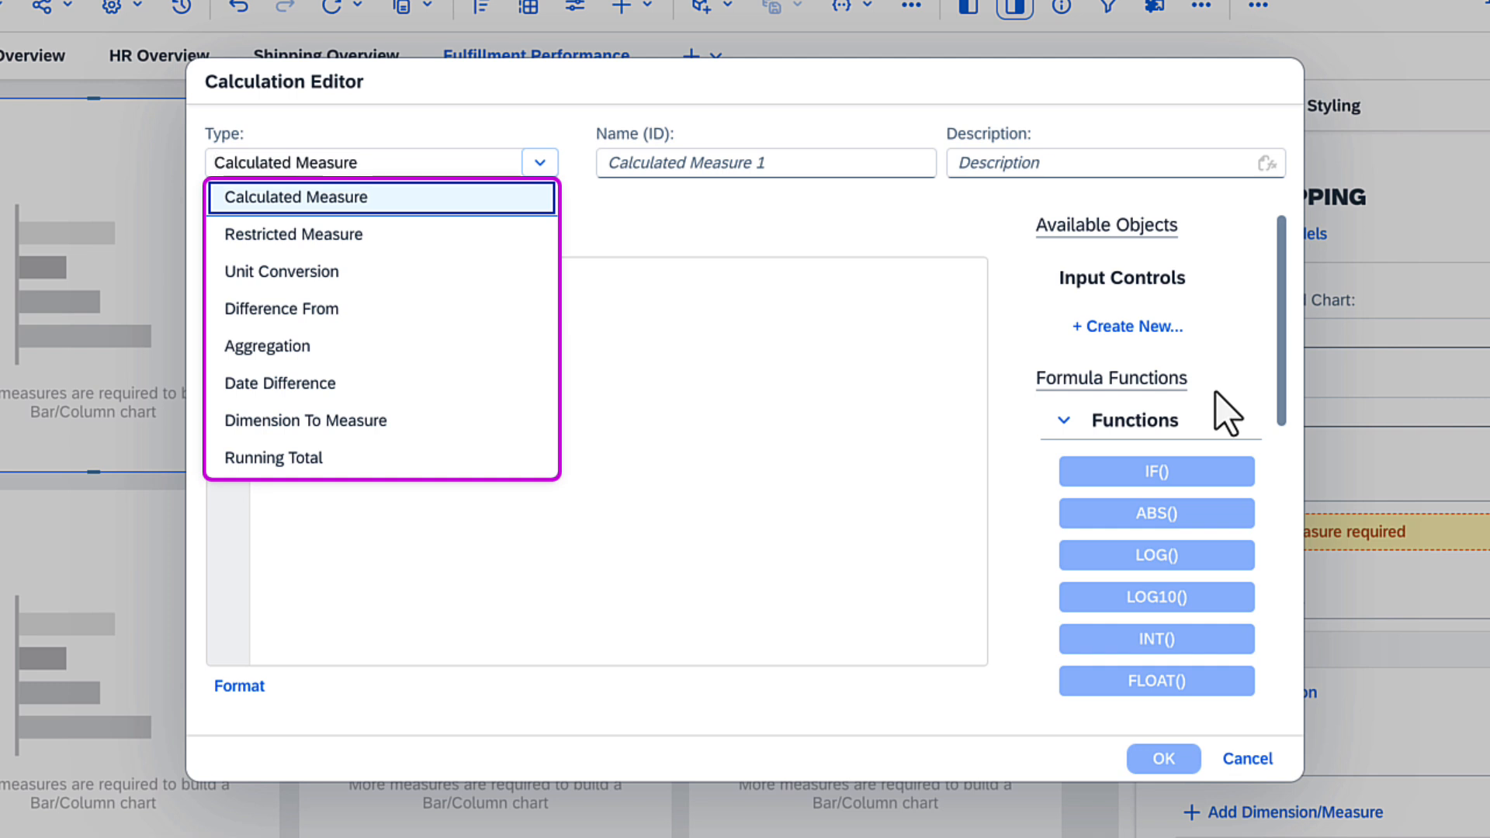
left_click(403, 351)
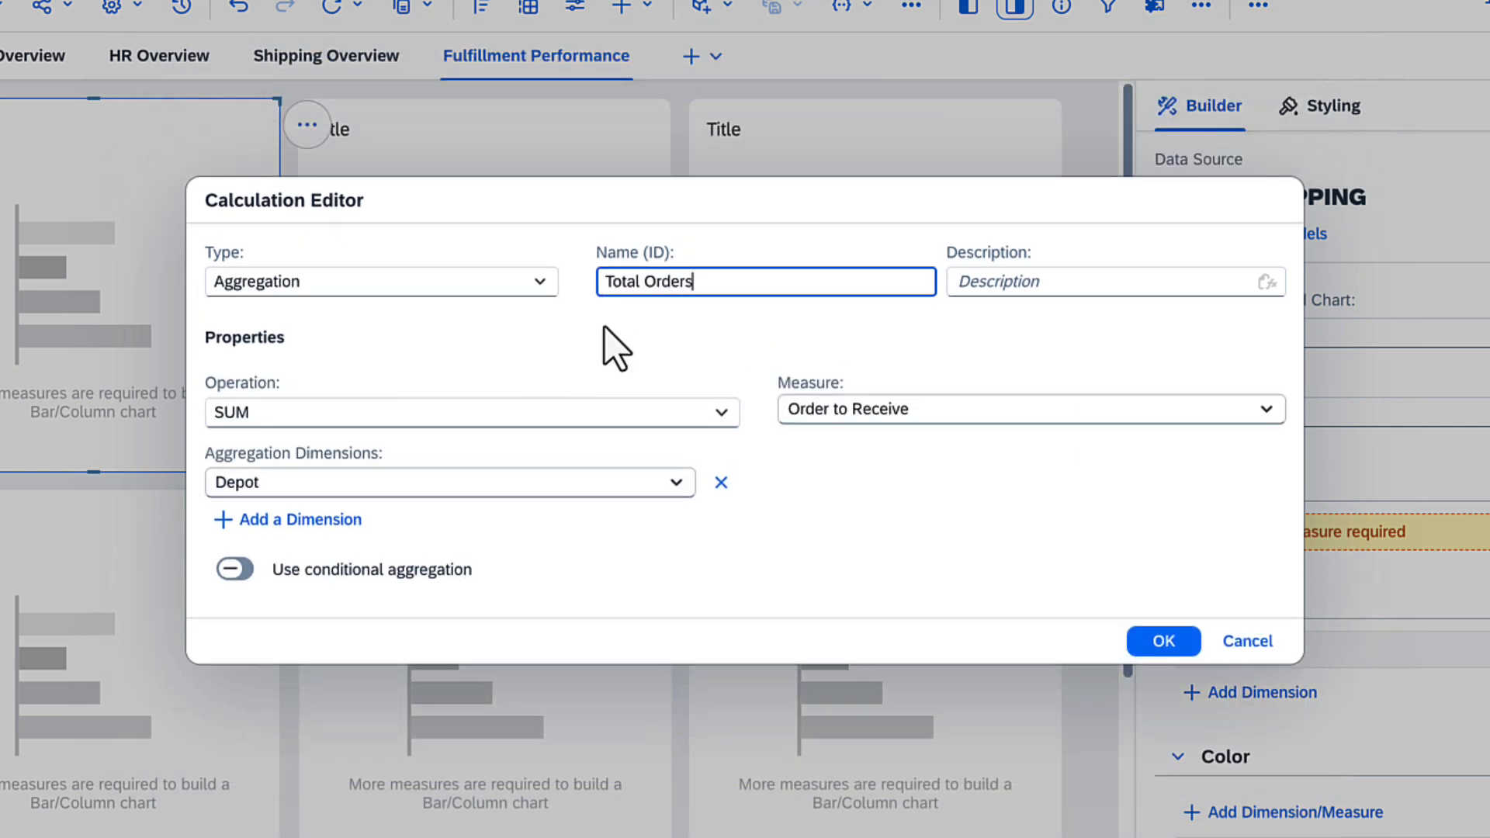
Step: Set the Total Orders operation to COUNT DIMENSIONS with Order Number as aggregation dimension, and save the calculation
left_click(718, 415)
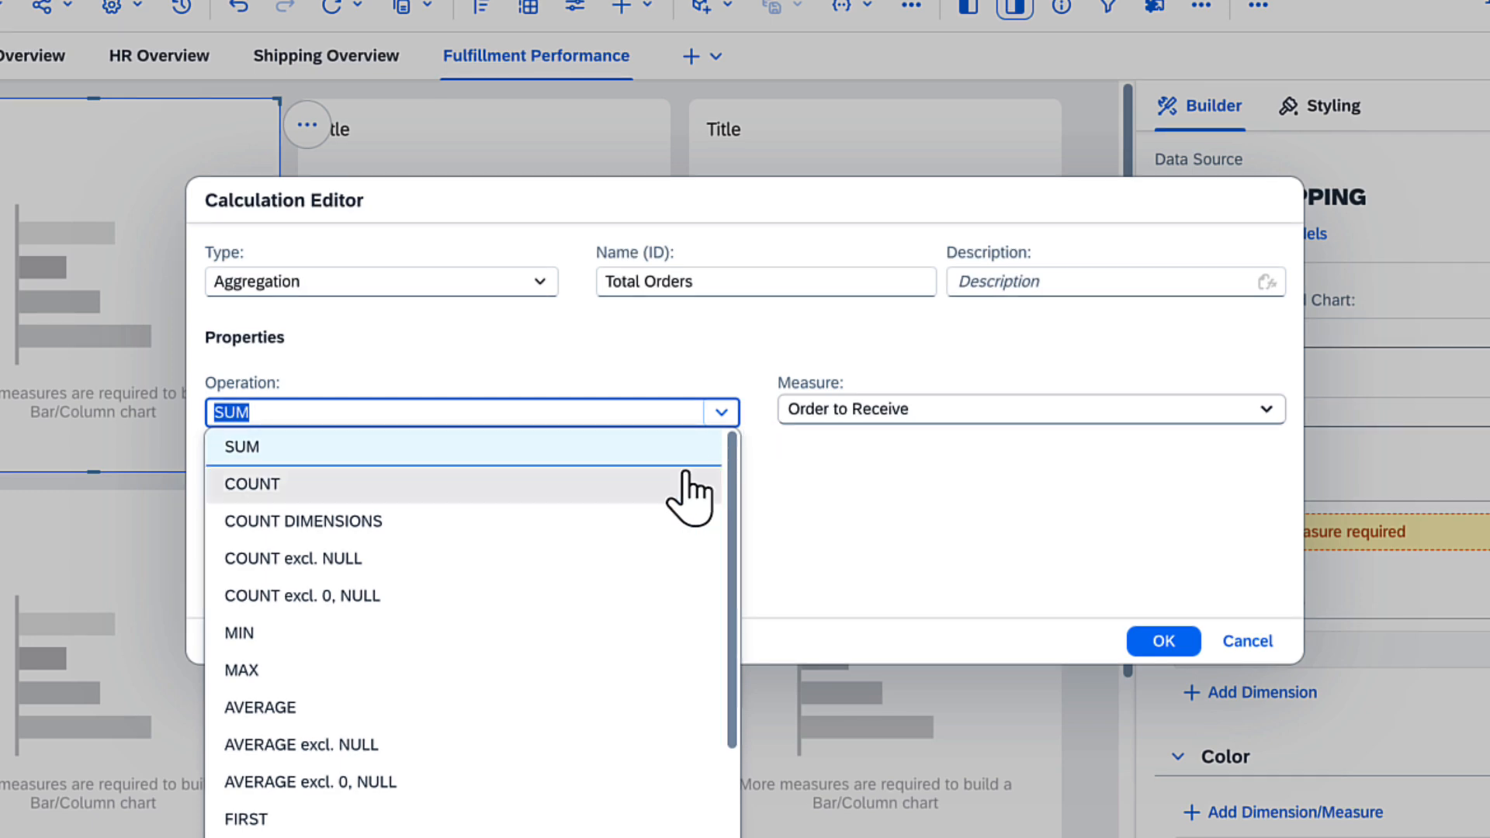
left_click(660, 520)
left_click(669, 505)
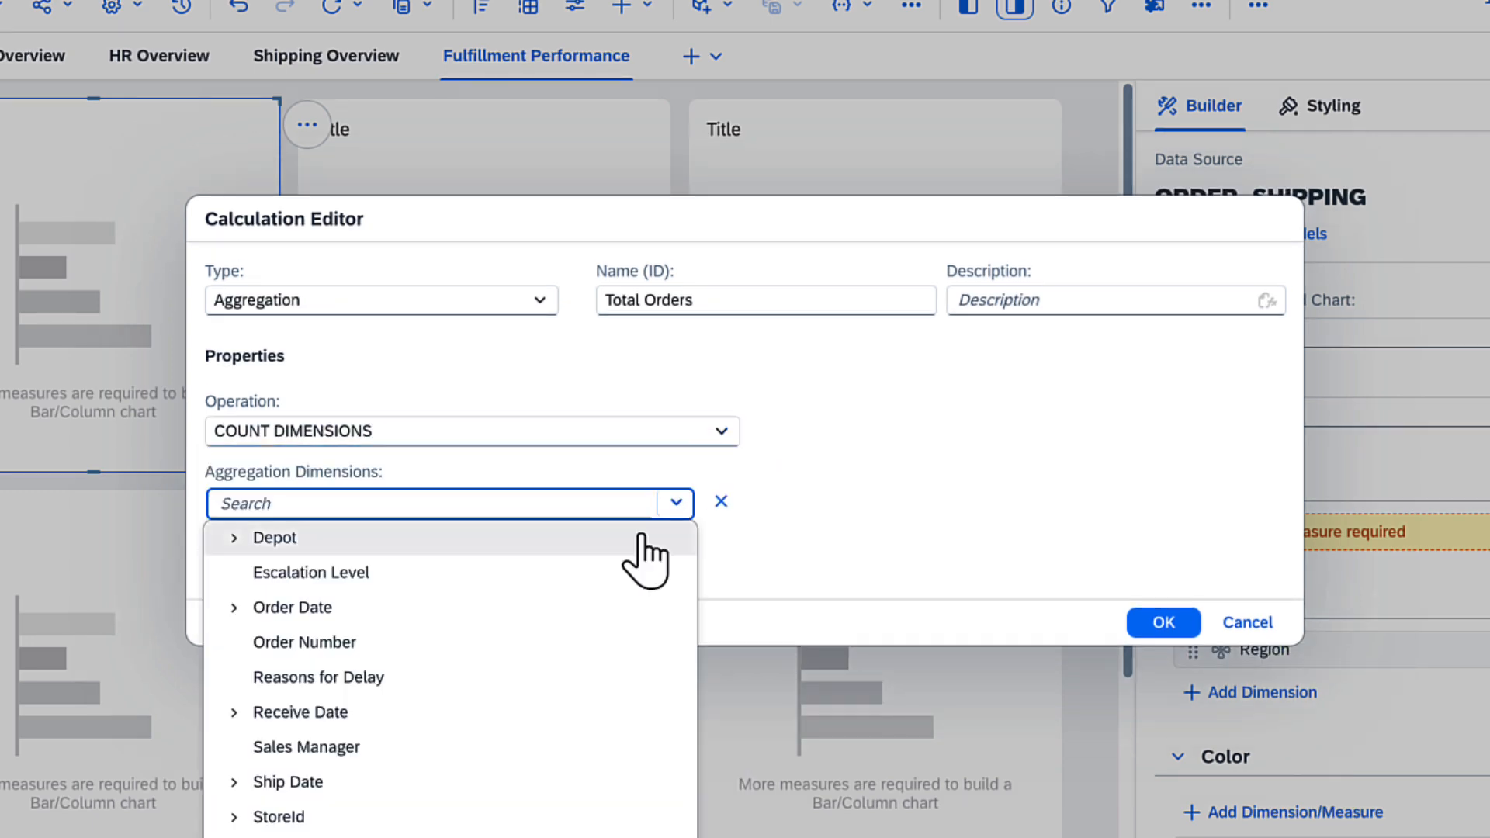
left_click(492, 551)
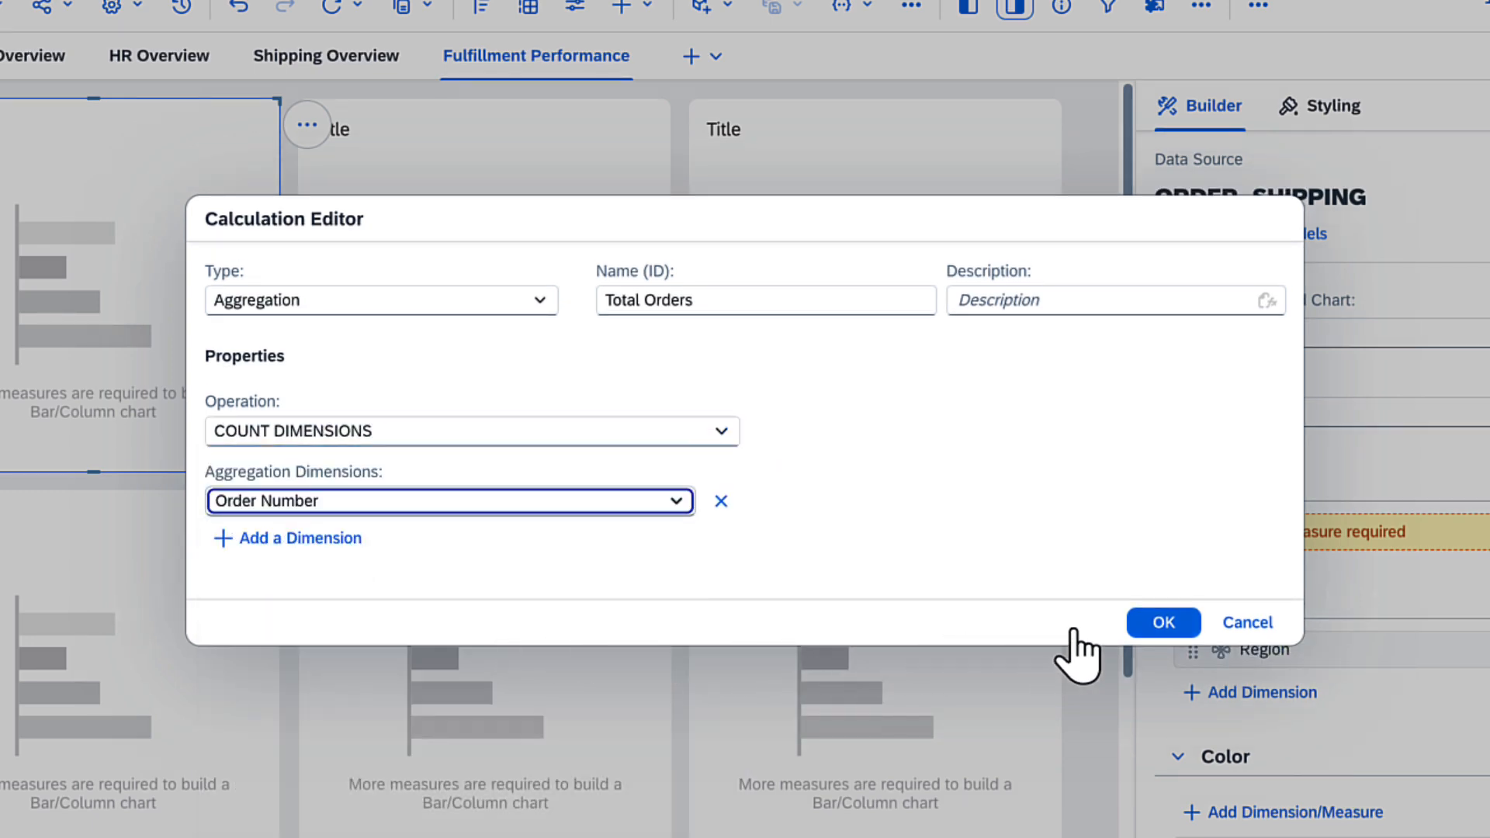
left_click(1162, 622)
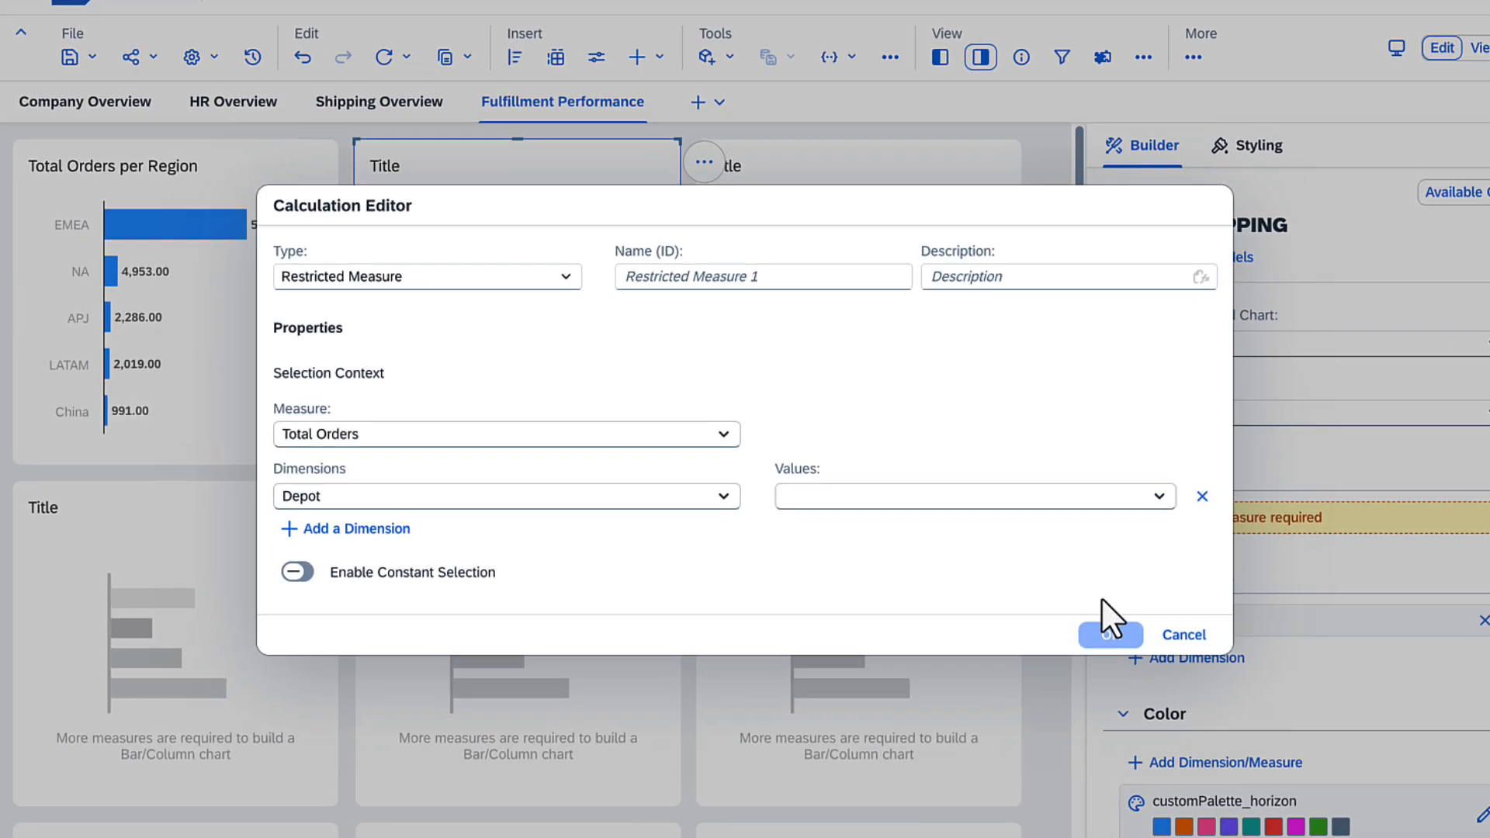
Step: Name the restricted measure Late Deliveries and base it on Total Orders with the Reasons for Delay dimension
left_click(652, 279)
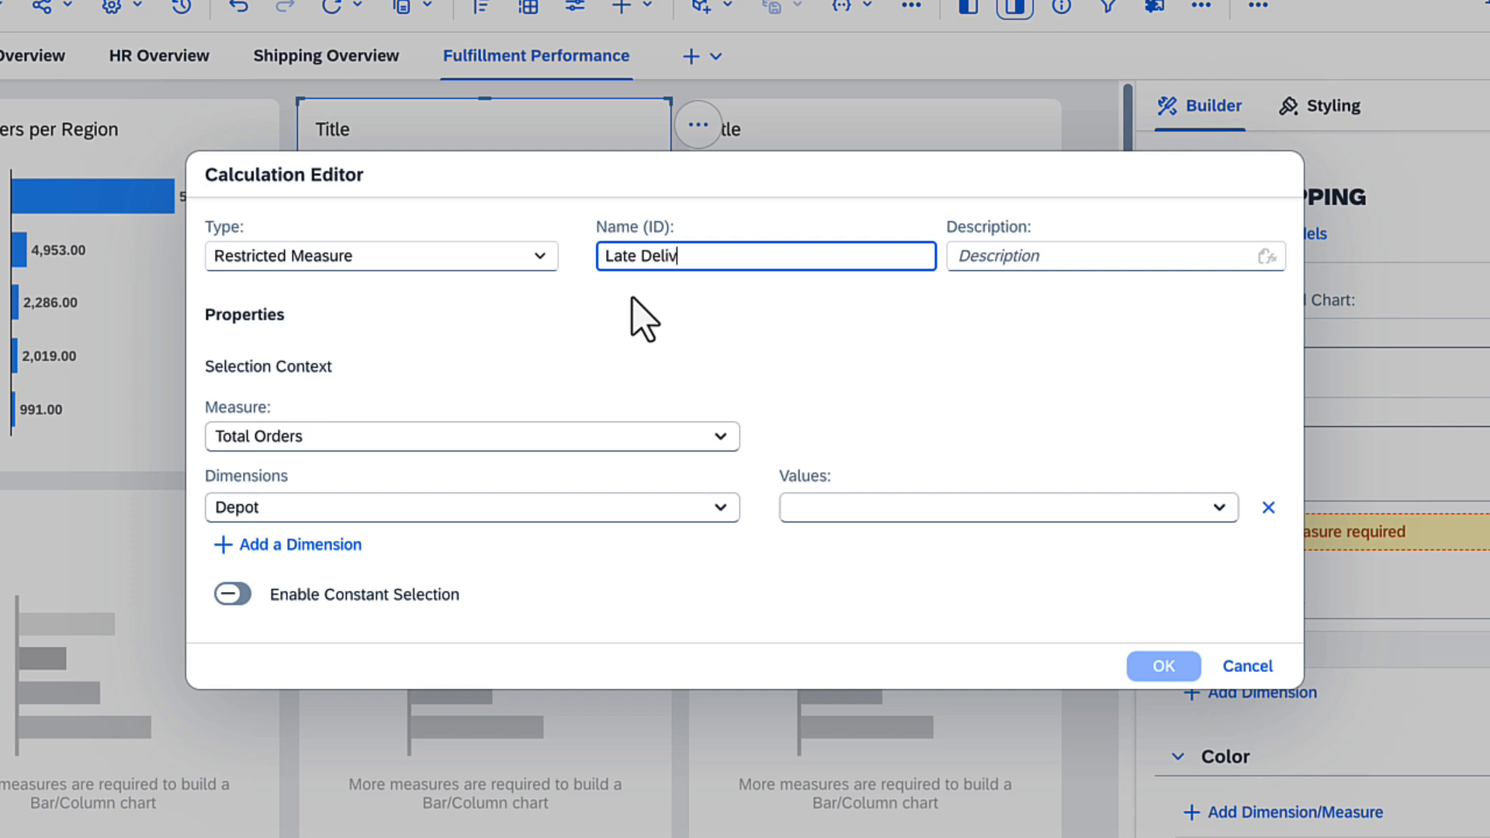
left_click(710, 442)
left_click(702, 470)
left_click(722, 508)
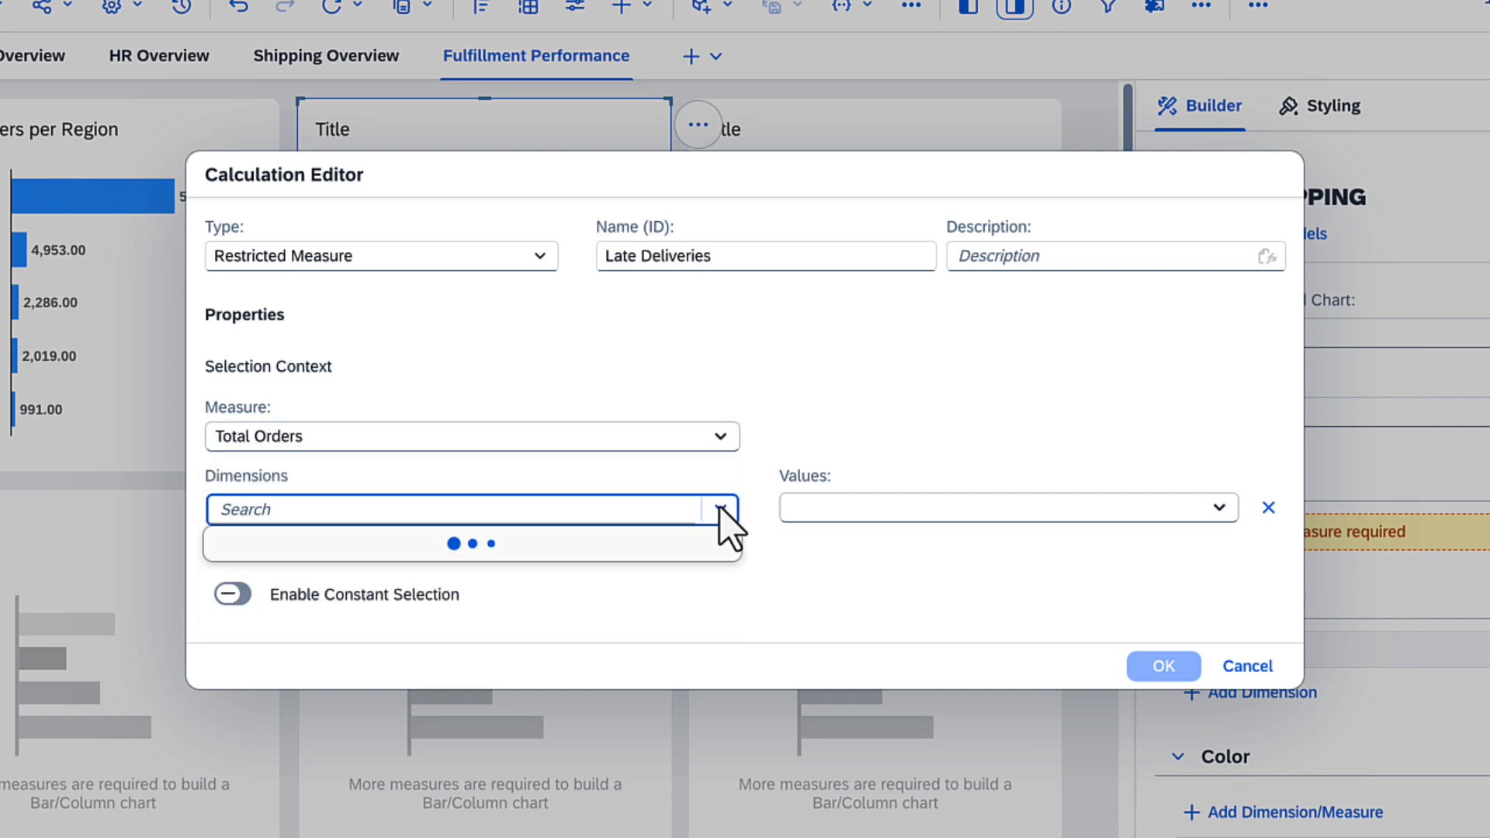
left_click(500, 585)
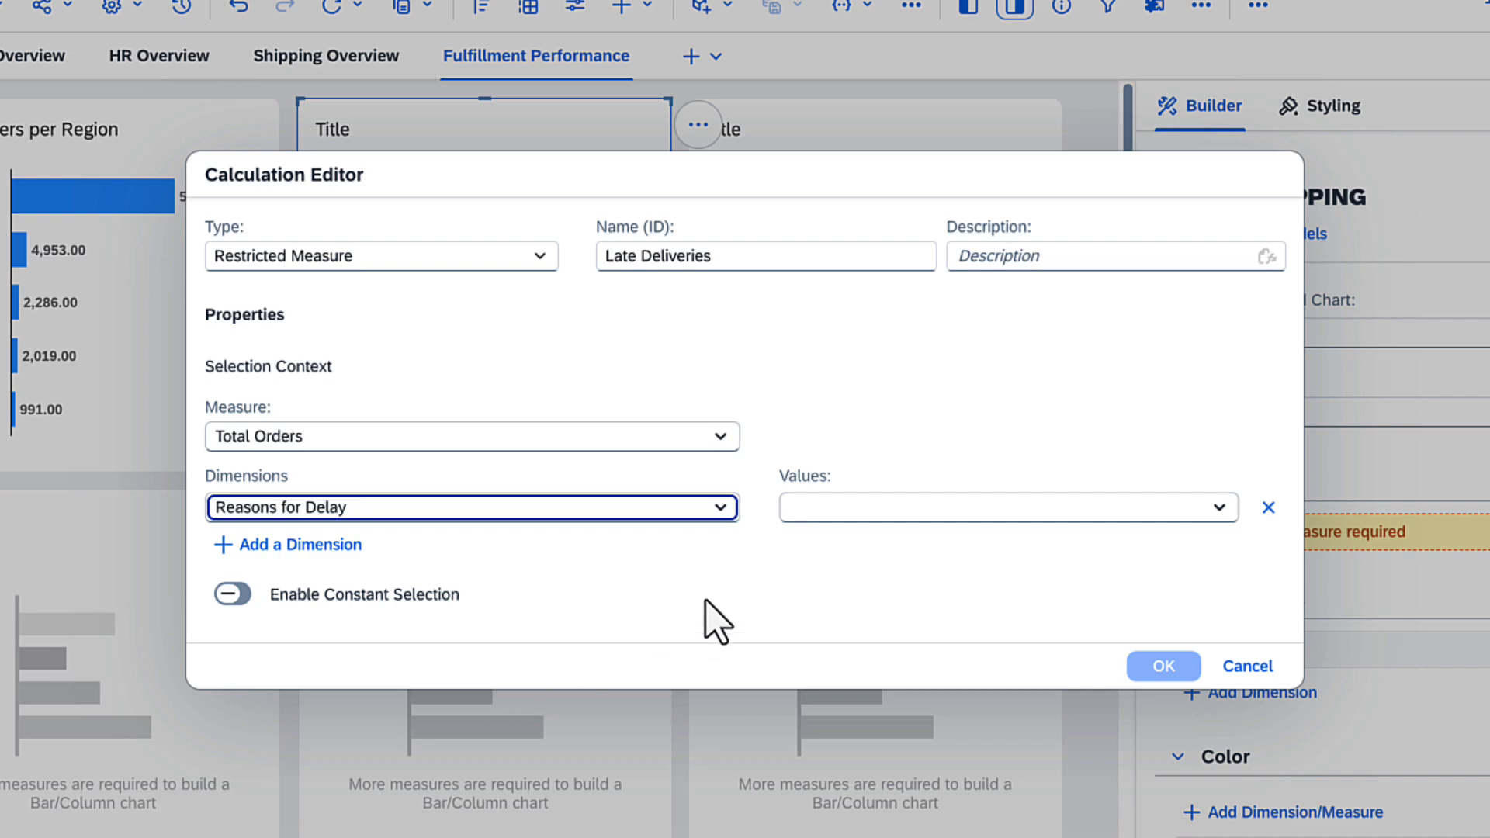
Step: Restrict Late Deliveries to all members of Reasons for Delay except Delivered on Time, and save the calculation
left_click(1219, 509)
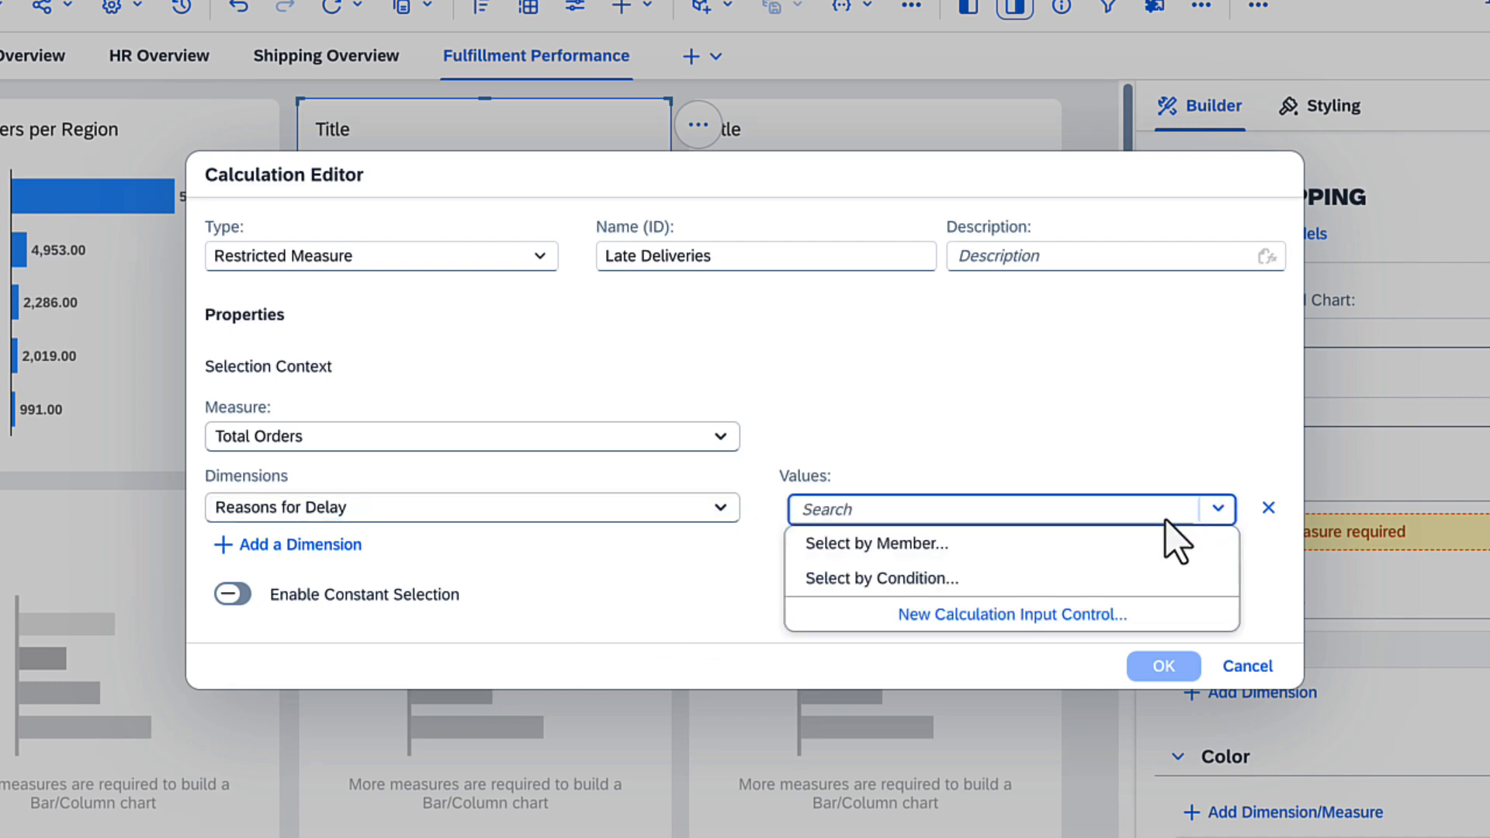
left_click(1042, 544)
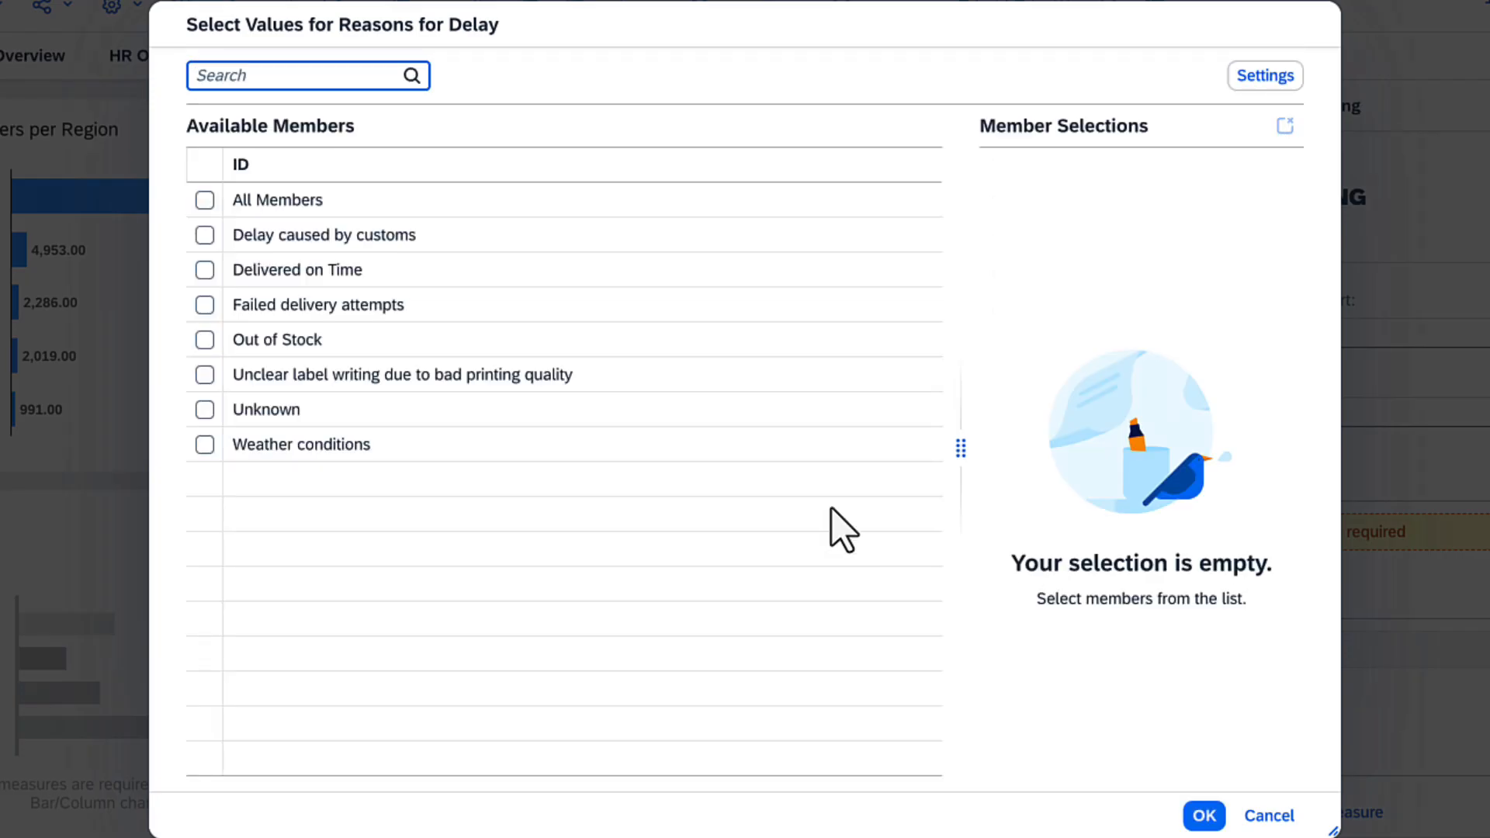
left_click(205, 200)
left_click(205, 269)
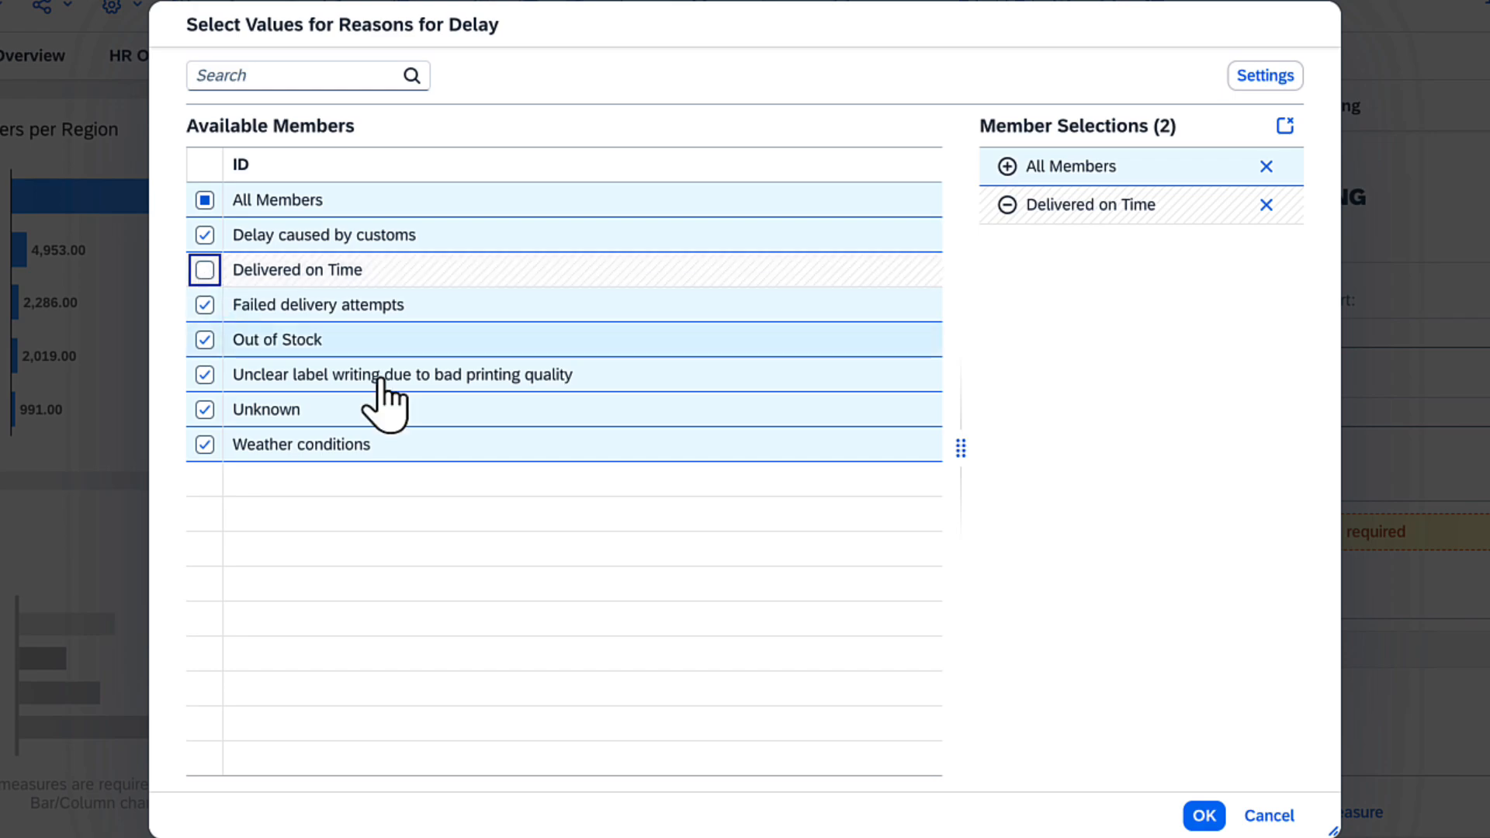
left_click(1203, 815)
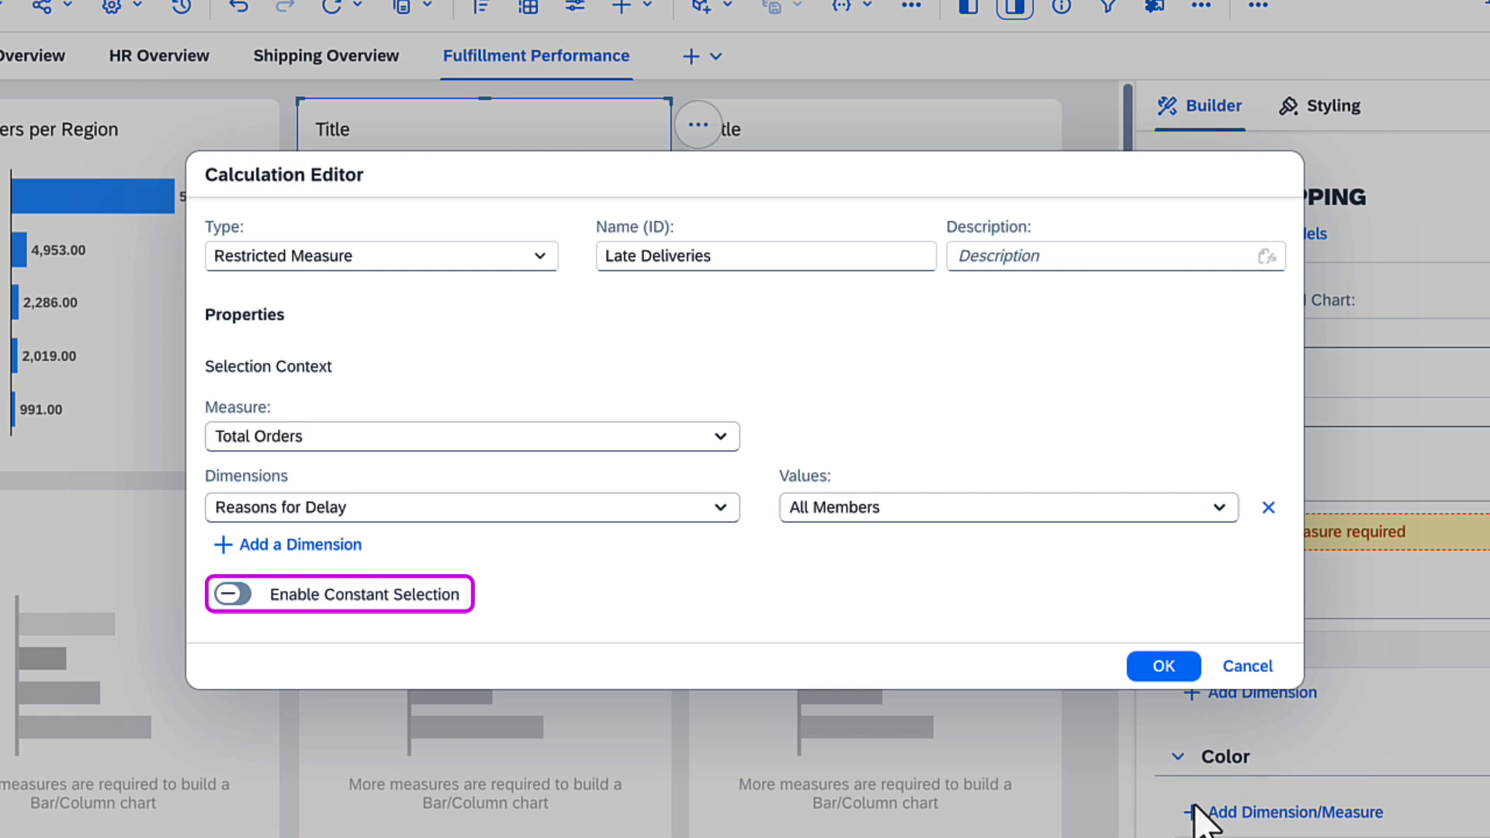
left_click(1164, 666)
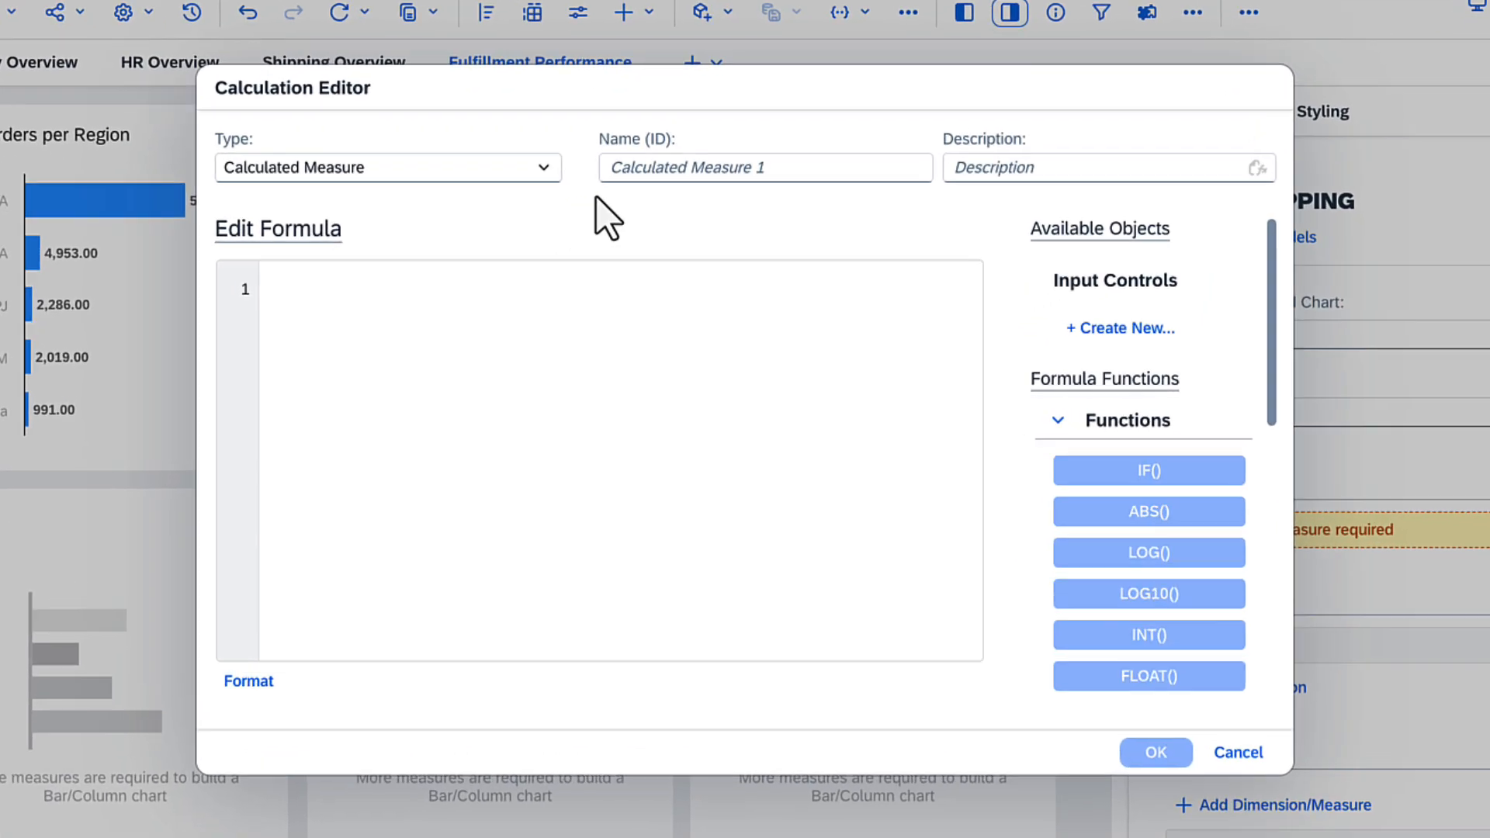
Step: Name the new calculated measure % Late Deliveries
left_click(661, 220)
type("%")
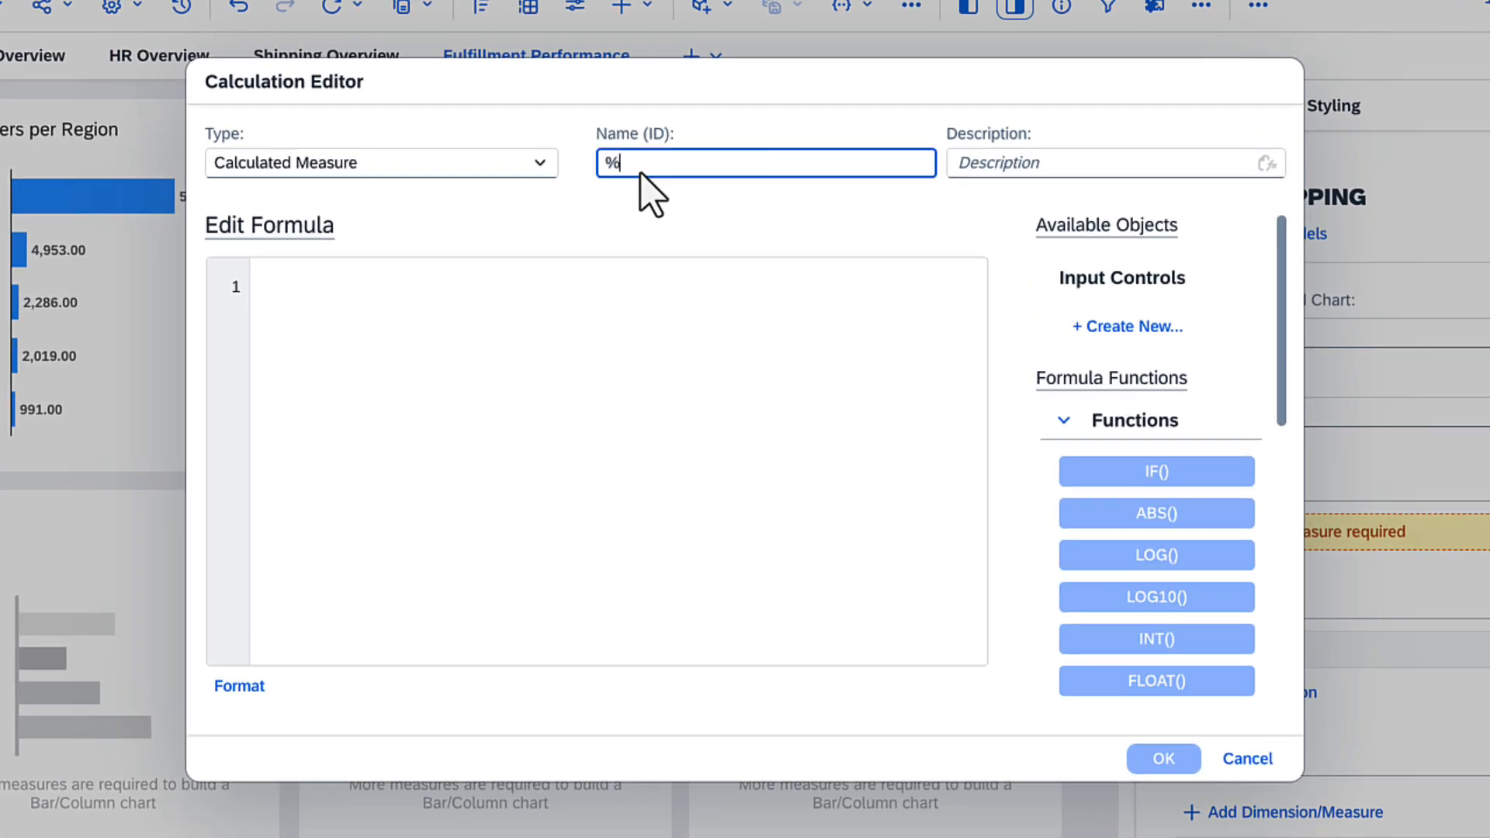
type(" Late Deliveries")
Step: Build the formula [#Late Deliveries] / [#Total Orders] * 100 from the suggested measures, format it and save the calculation
left_click(287, 296)
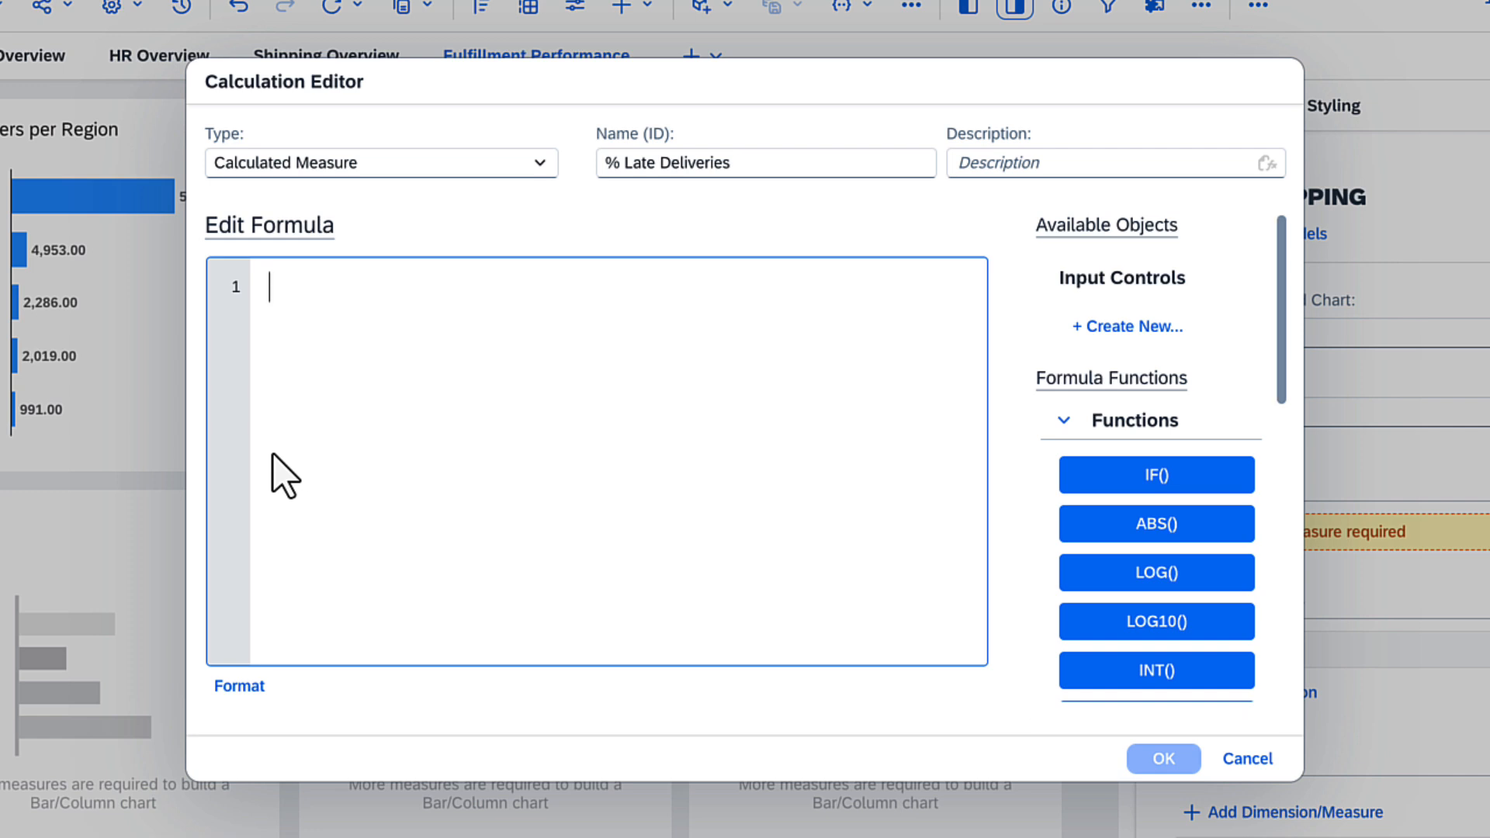
key("ctrl+space")
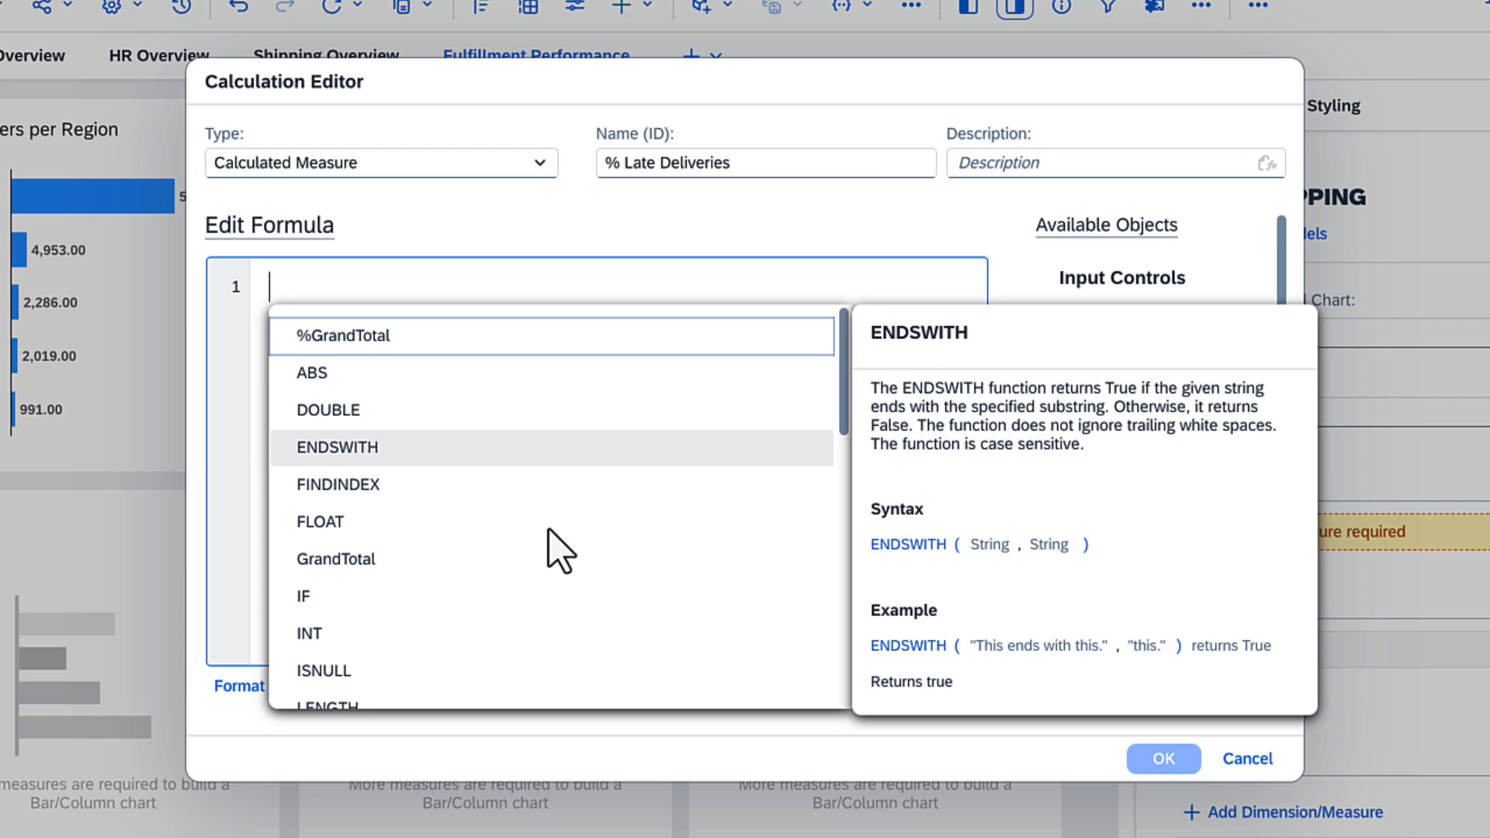
scroll(845, 613, "down", 10)
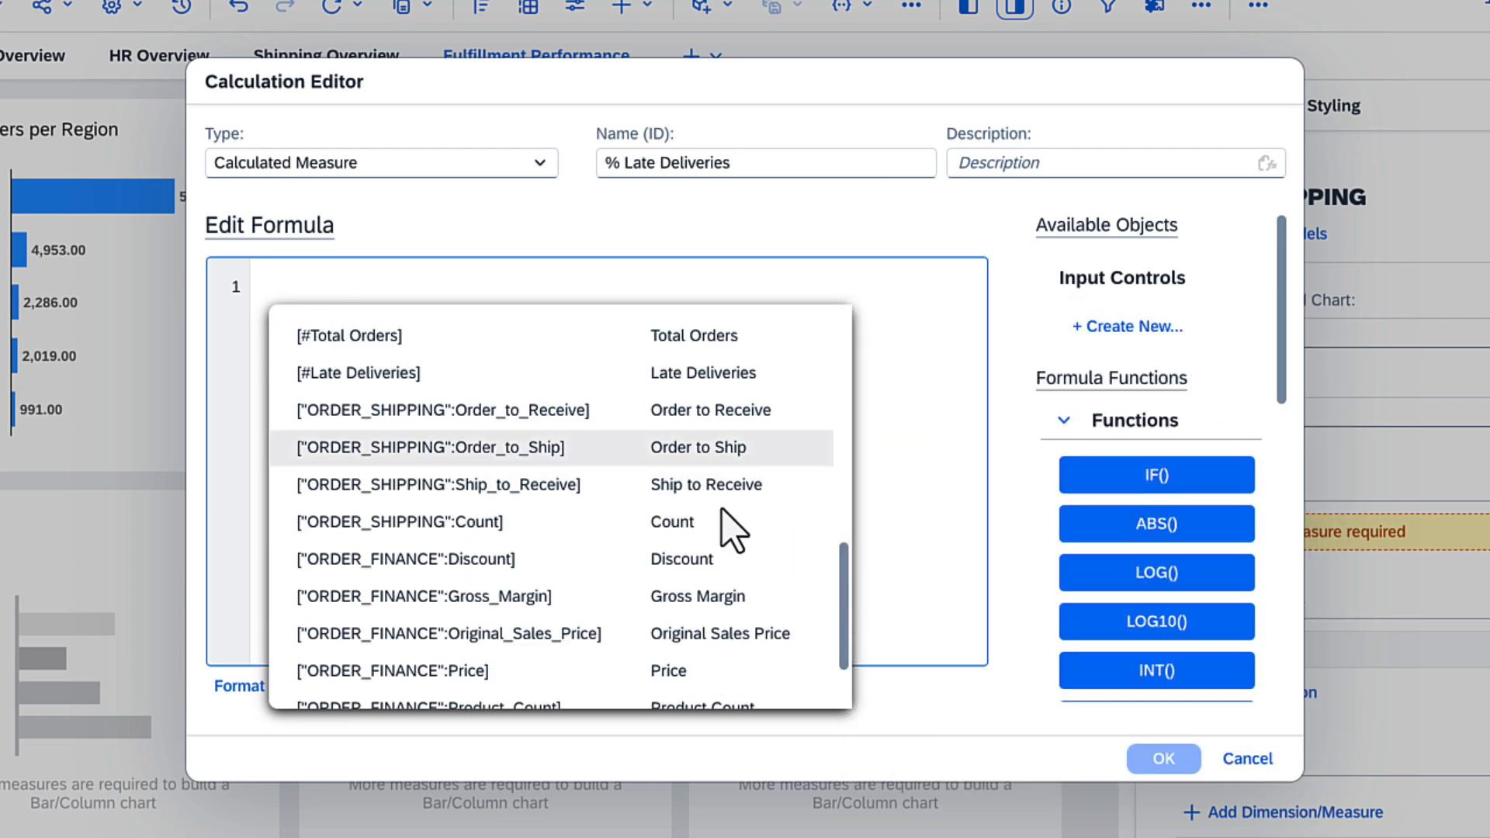
left_click(519, 374)
type("/")
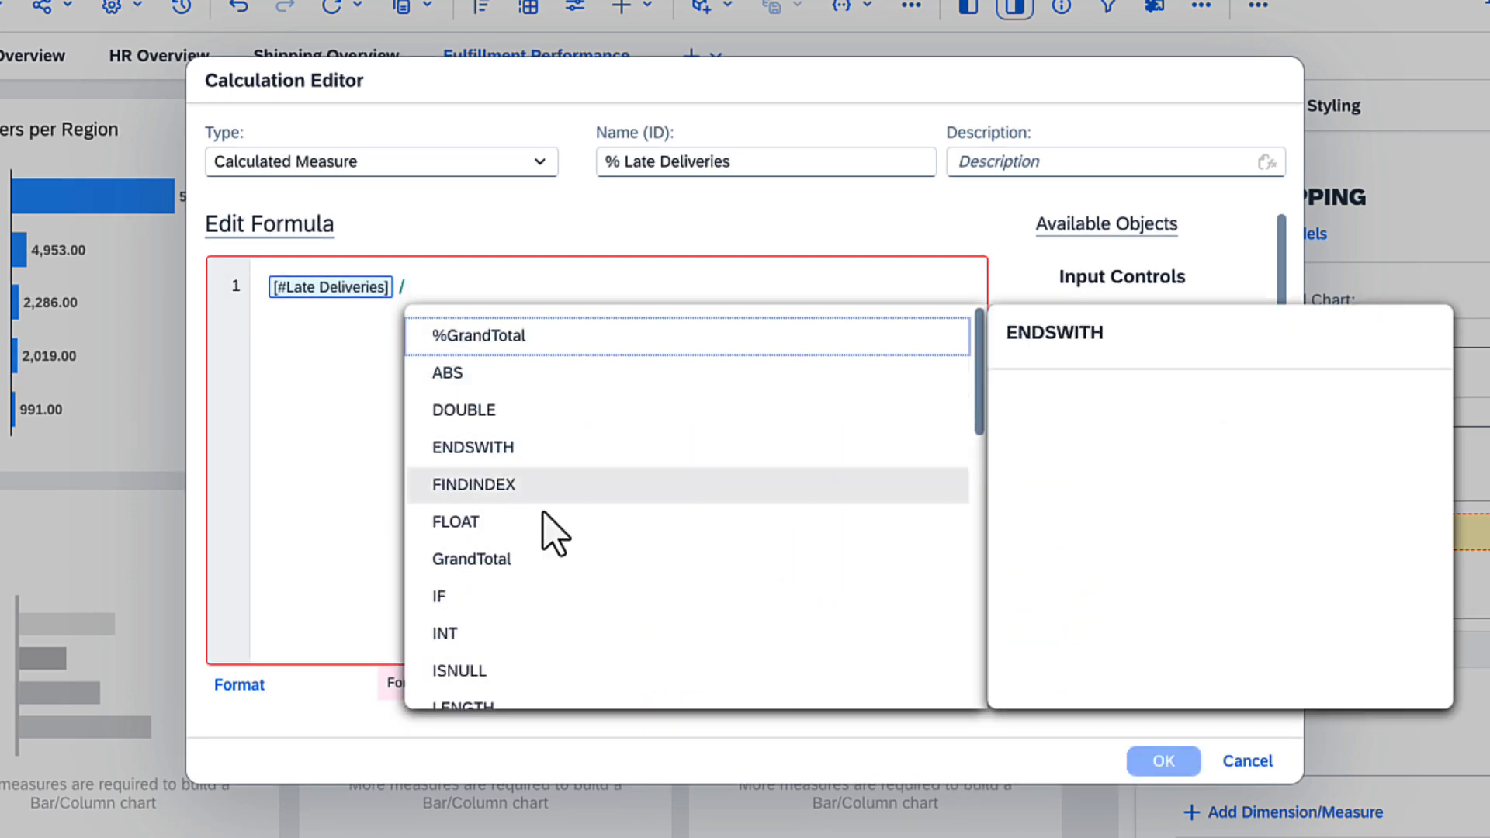
scroll(975, 678, "down", 5)
left_click(917, 687)
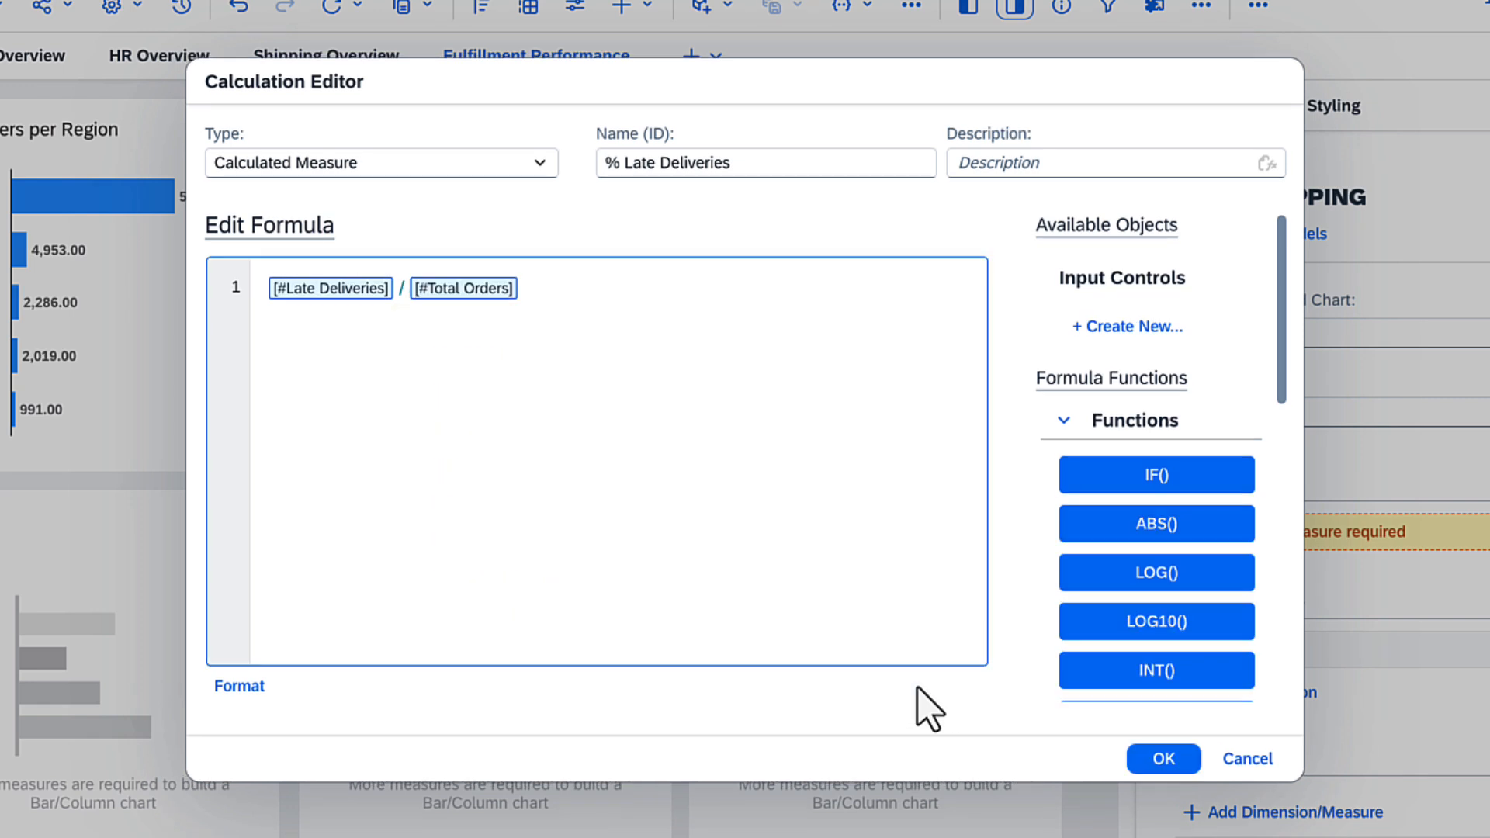
type("* 100")
left_click(257, 693)
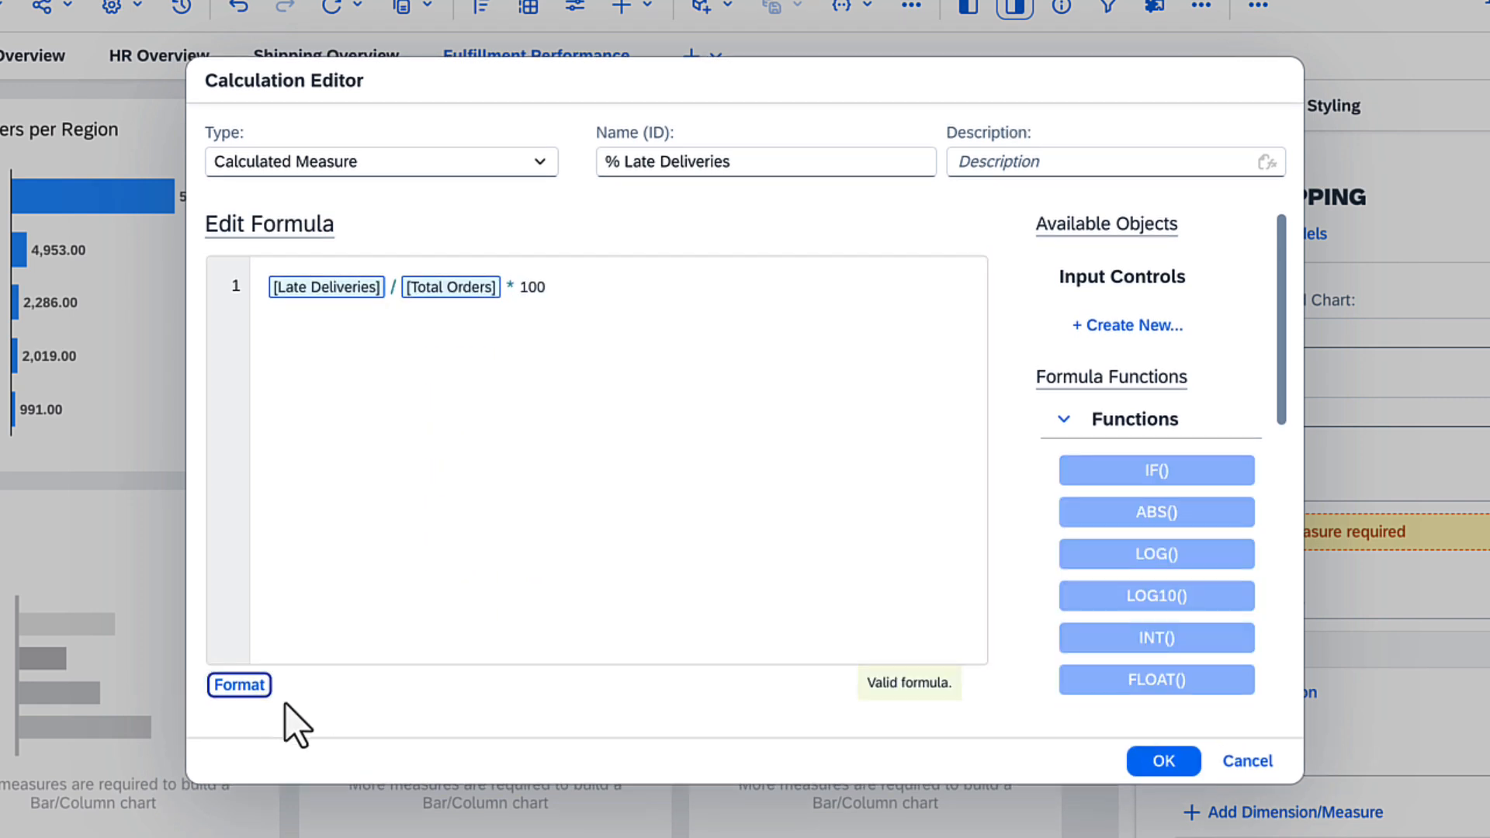
left_click(1163, 760)
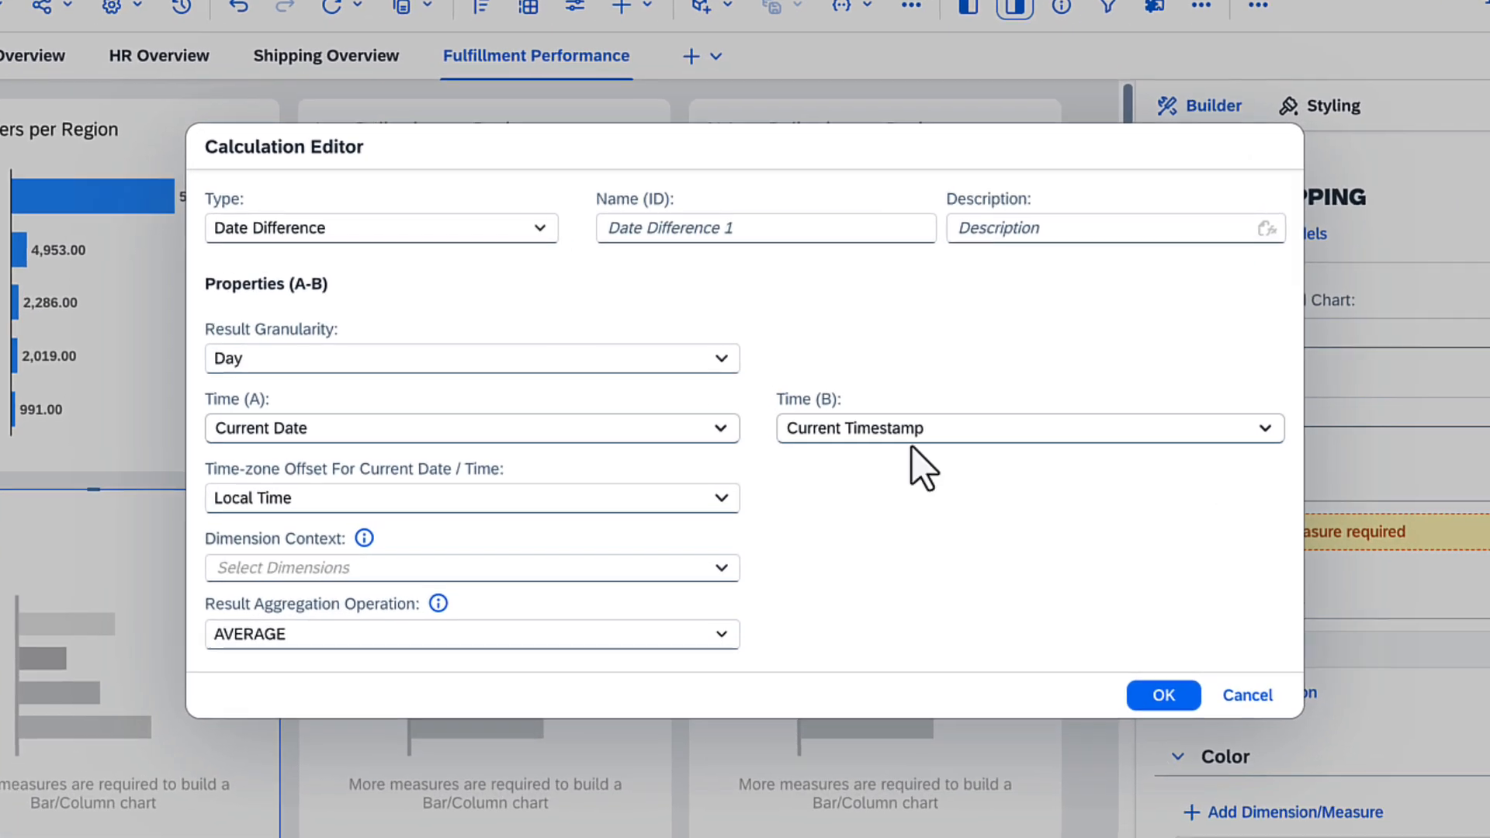
Step: Name the date difference Average Delivery Time, with Receive Date as Time (A) and Order Date as Time (B)
left_click(664, 267)
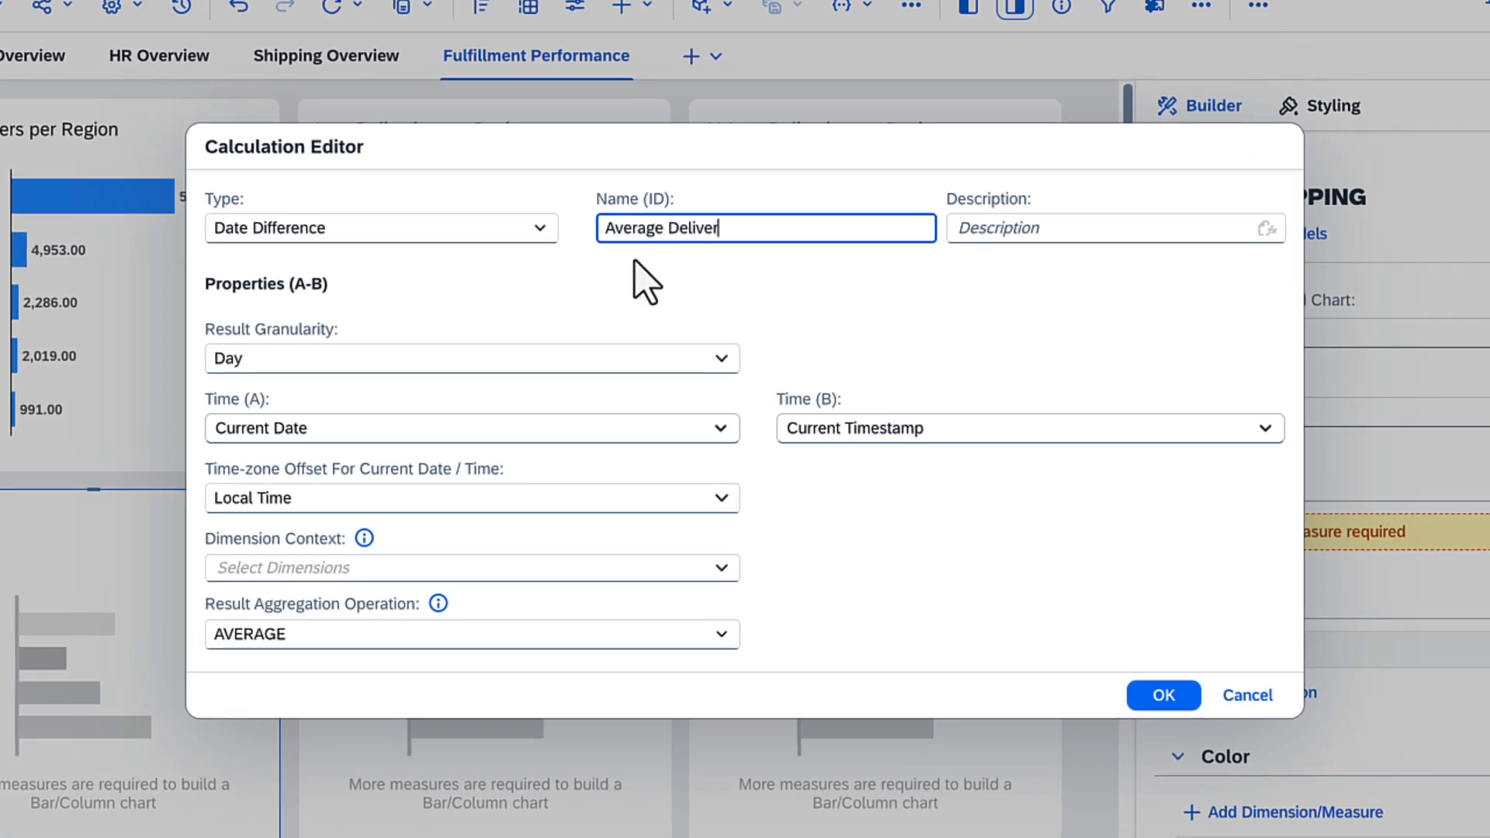
left_click(719, 431)
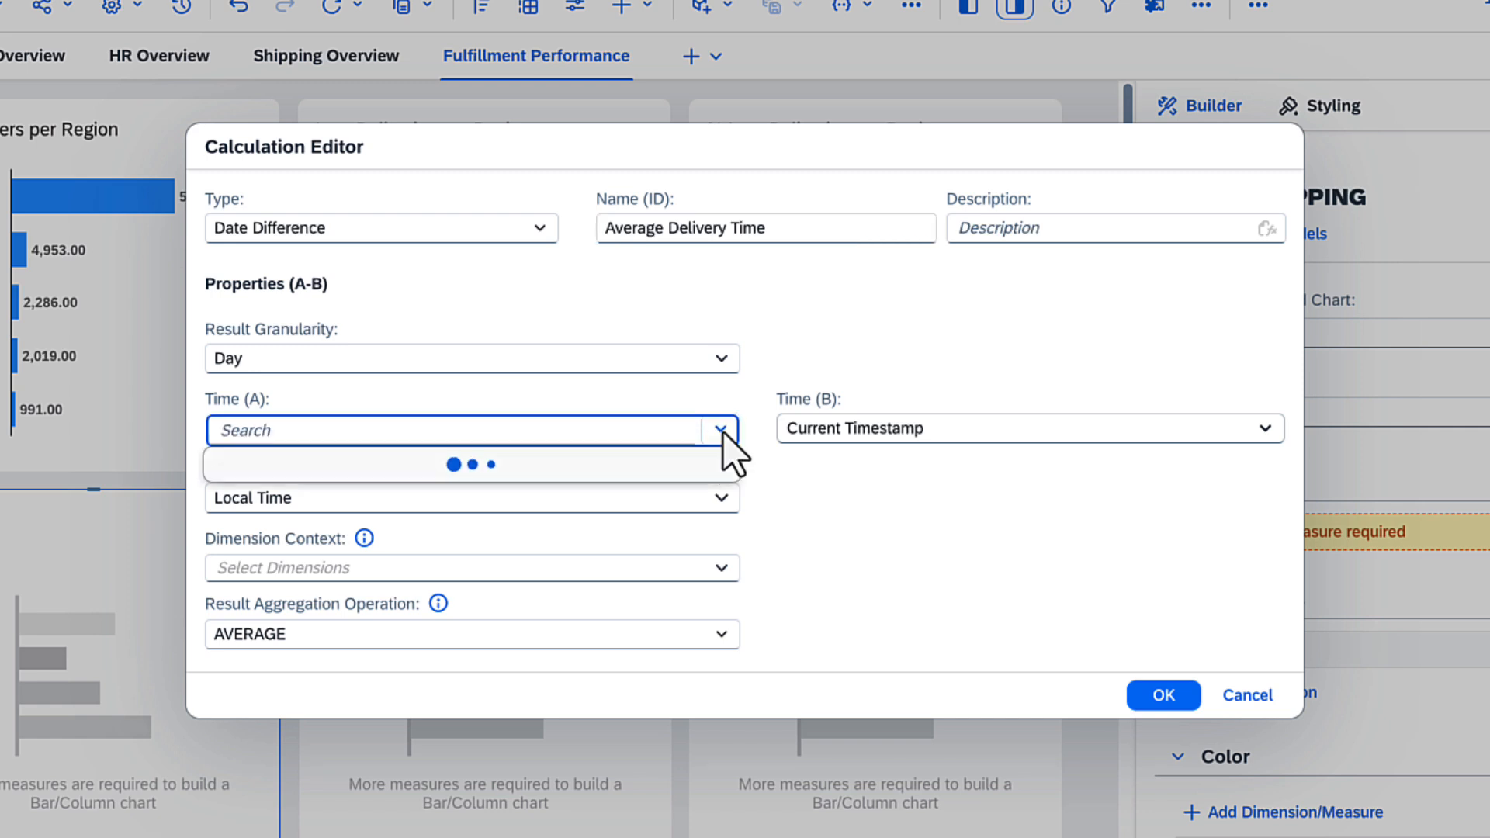
left_click(620, 559)
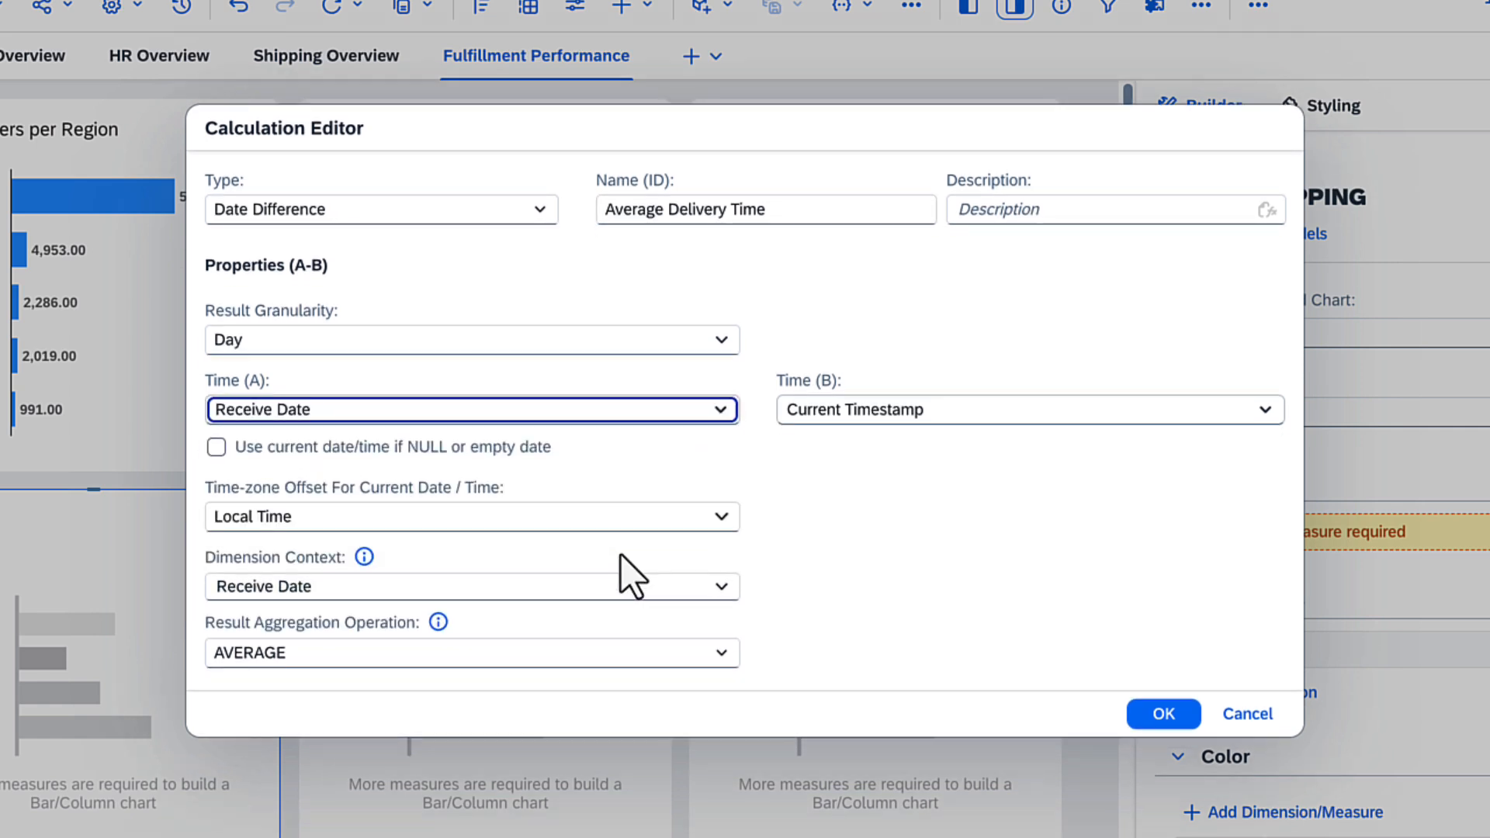
left_click(1264, 411)
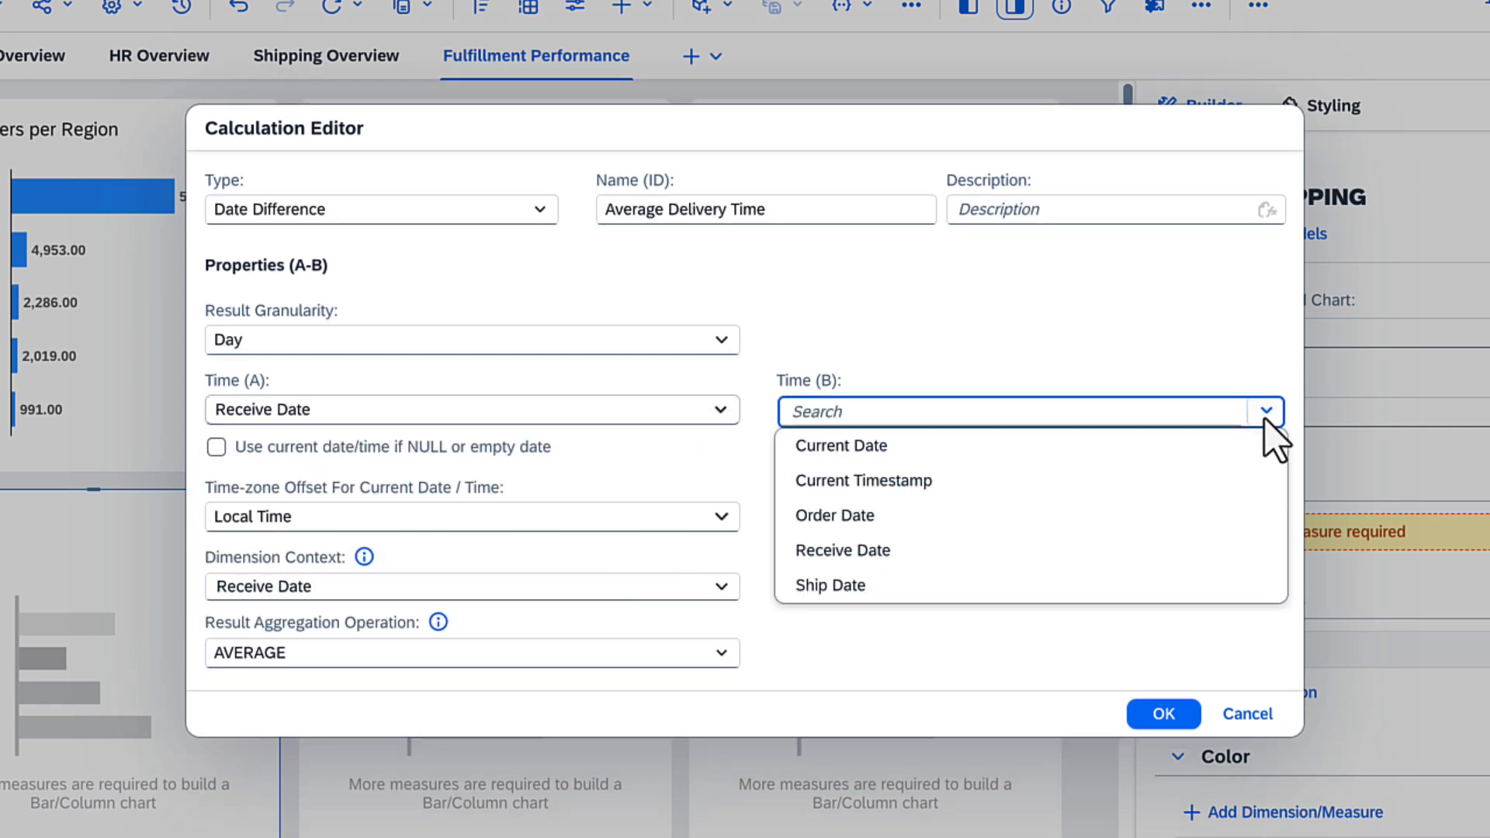
left_click(1090, 512)
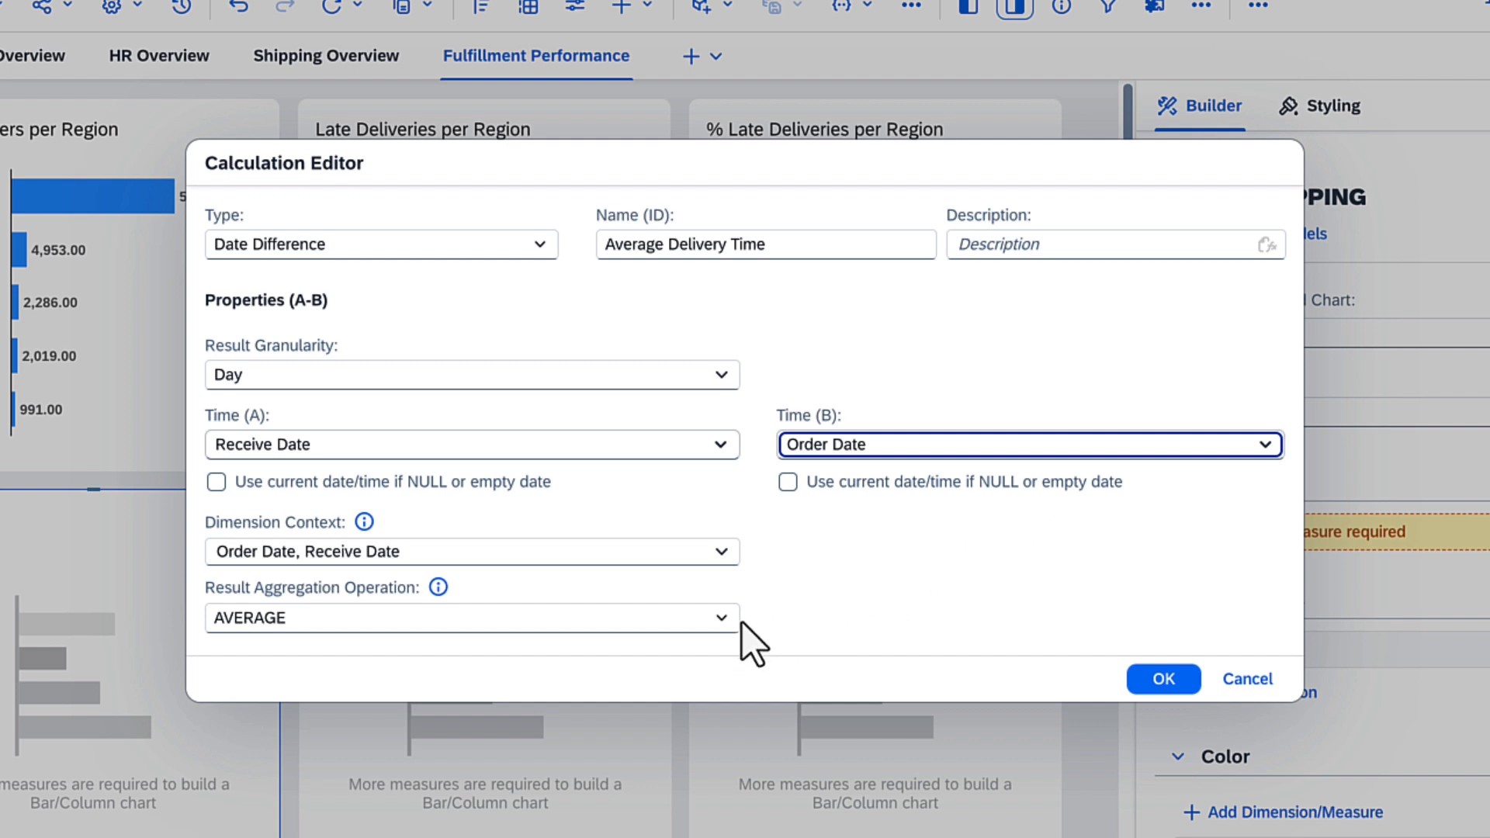
Step: Choose AVERAGE as the result aggregation operation and save the date difference calculation
left_click(721, 613)
left_click(419, 759)
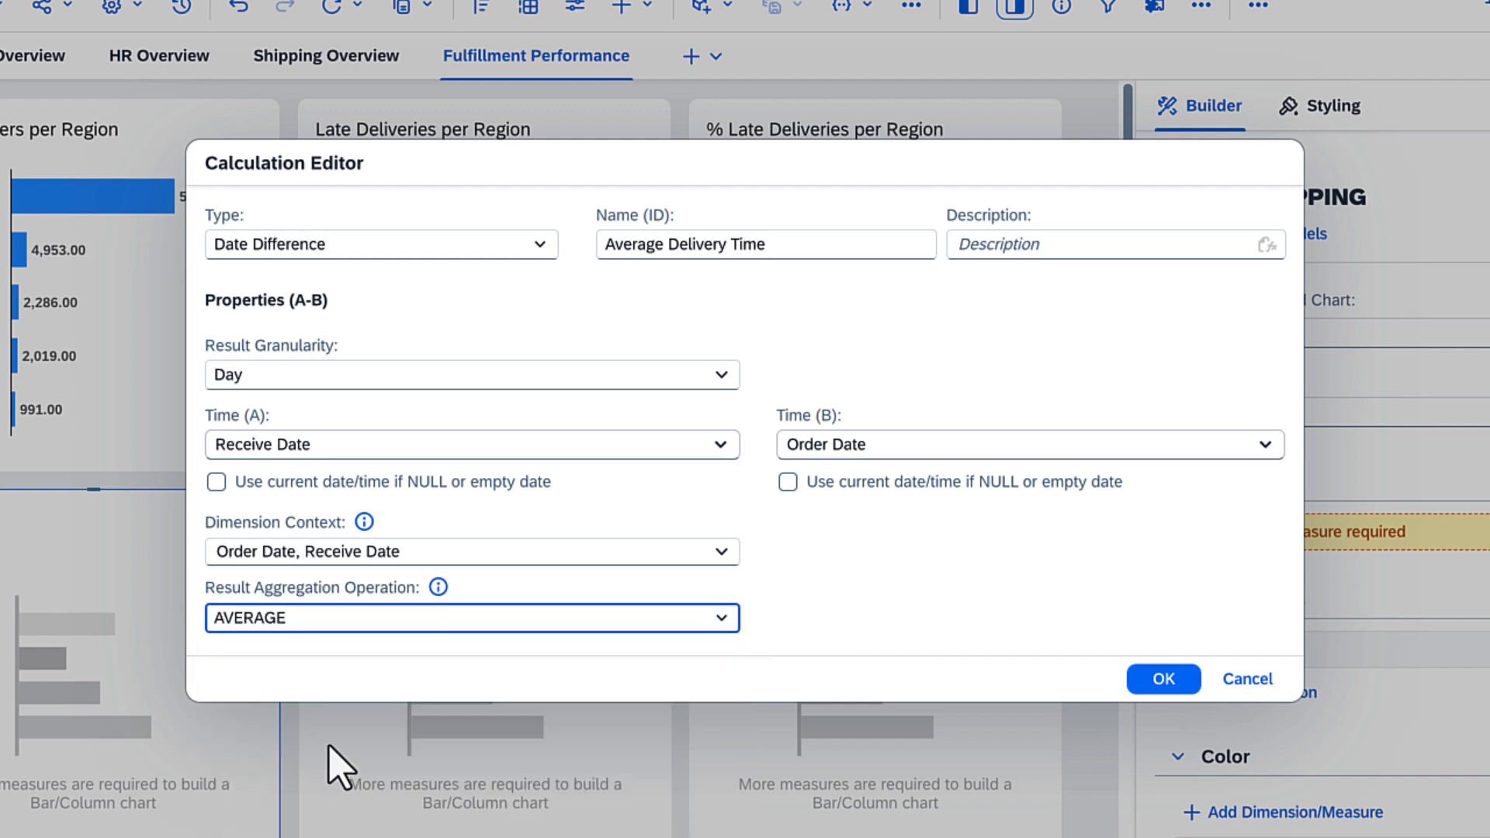
left_click(1164, 680)
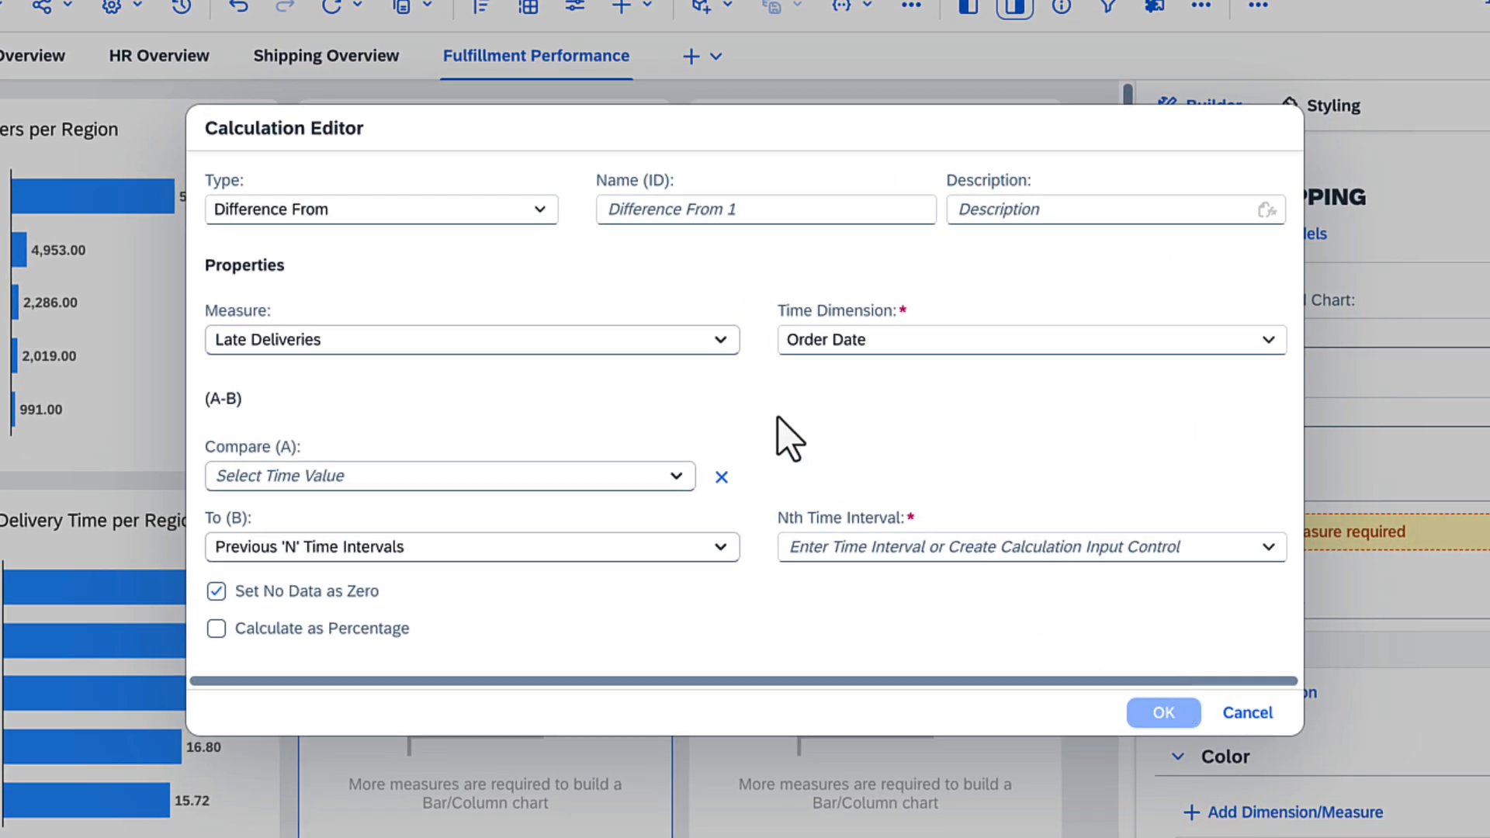
Step: Name the Difference From calculation YoY Average Delivery Time (2025) and set its measure to Average Delivery Time
left_click(637, 223)
type("YoY Average Delivery Time (2025")
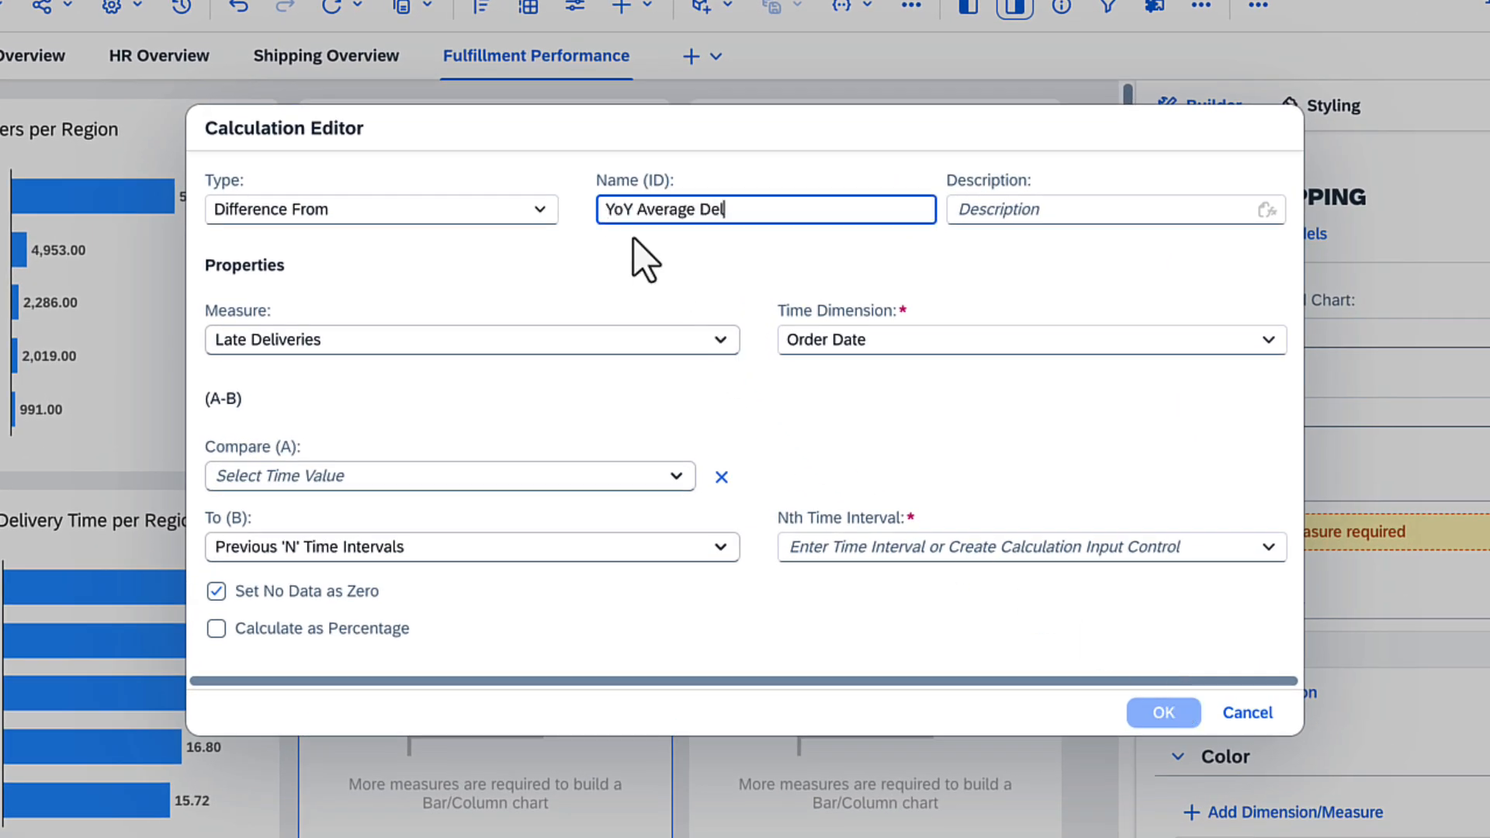
left_click(720, 341)
left_click(628, 481)
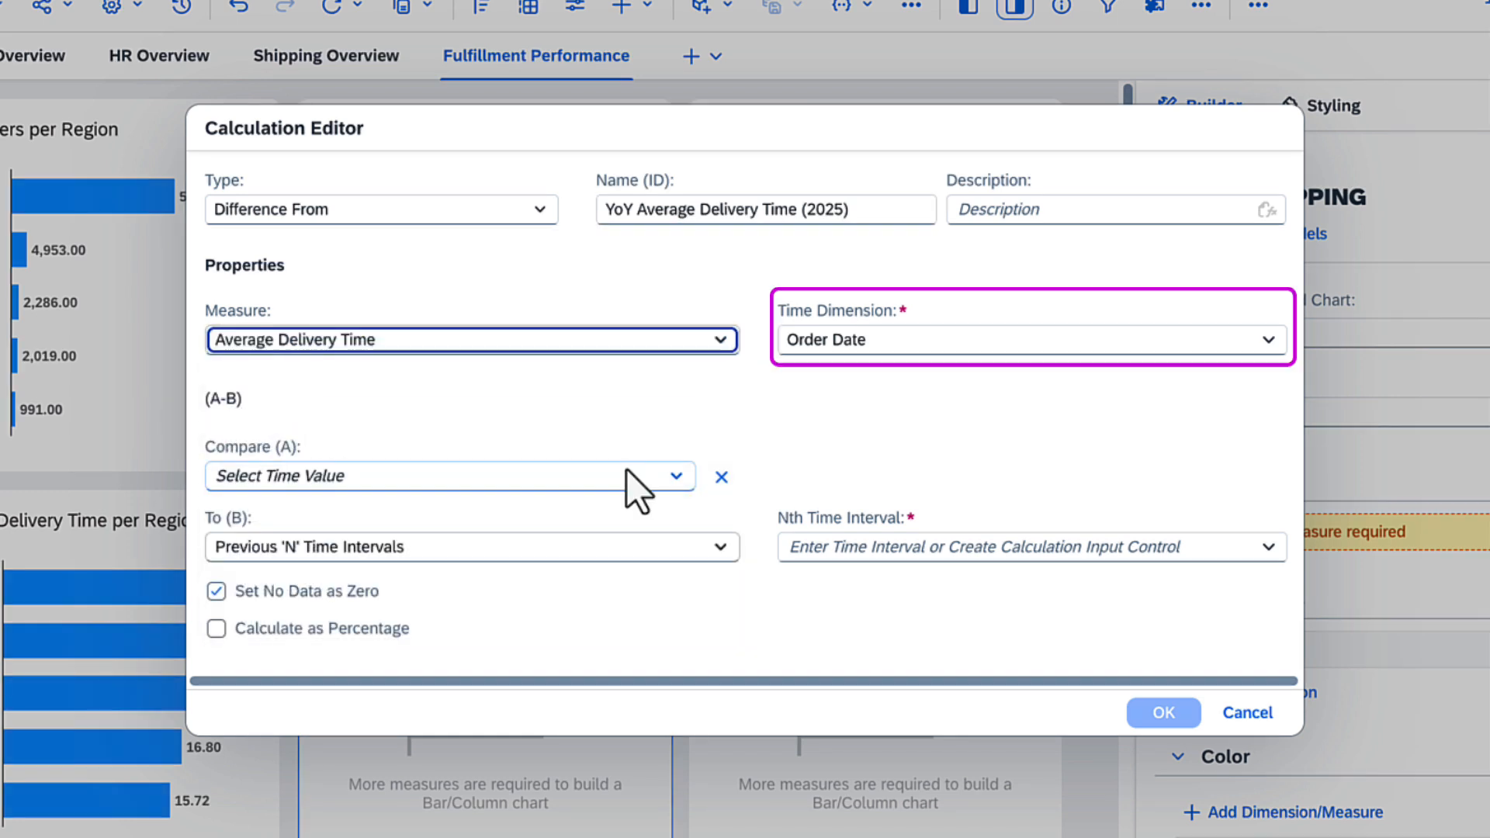
Step: Set the time dimension to Order Date, compare Current Time Interval to Previous Year, and save the Difference From calculation
left_click(1269, 347)
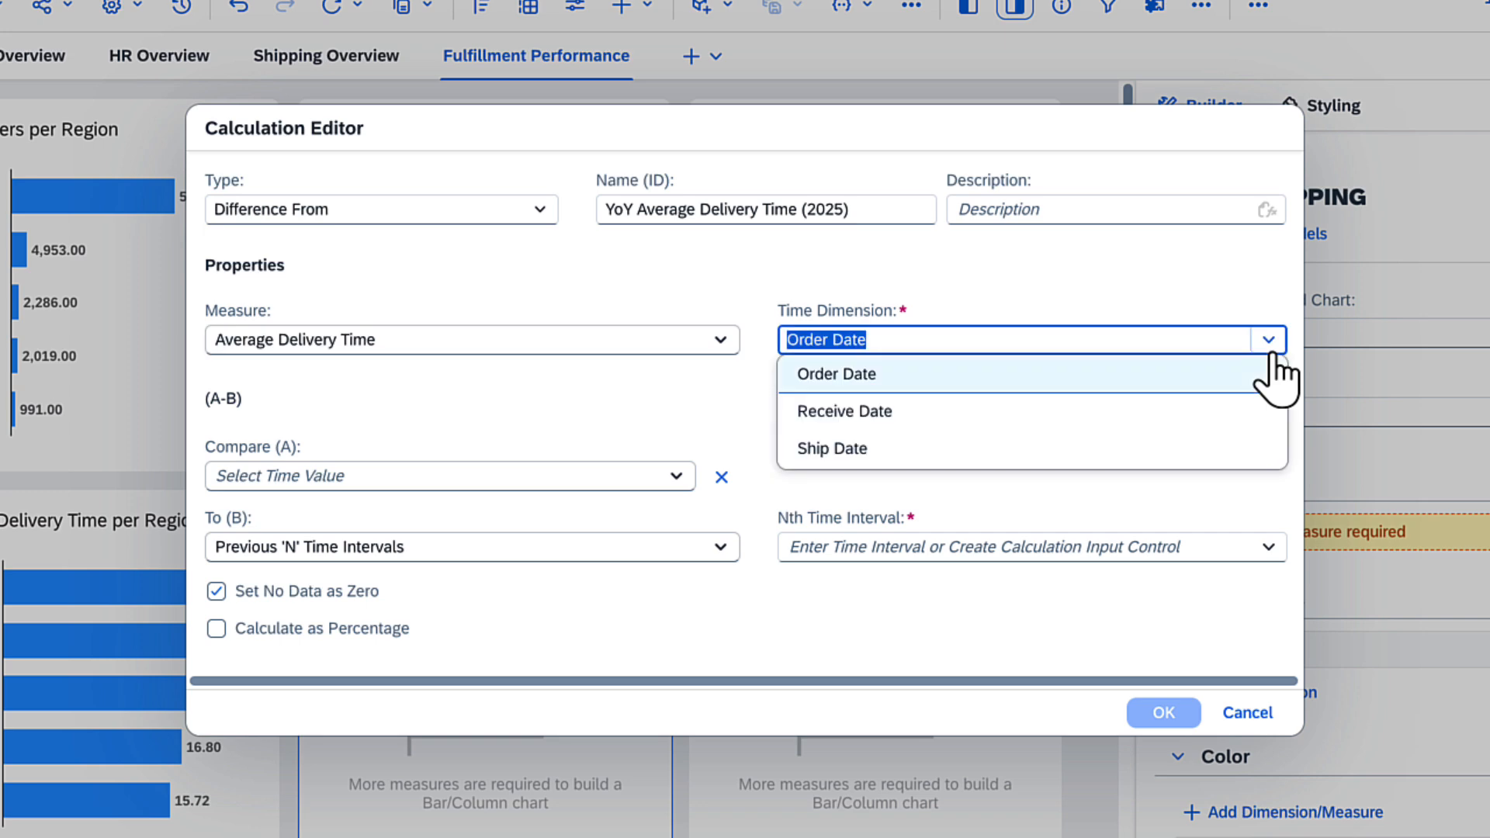
left_click(1097, 382)
left_click(679, 476)
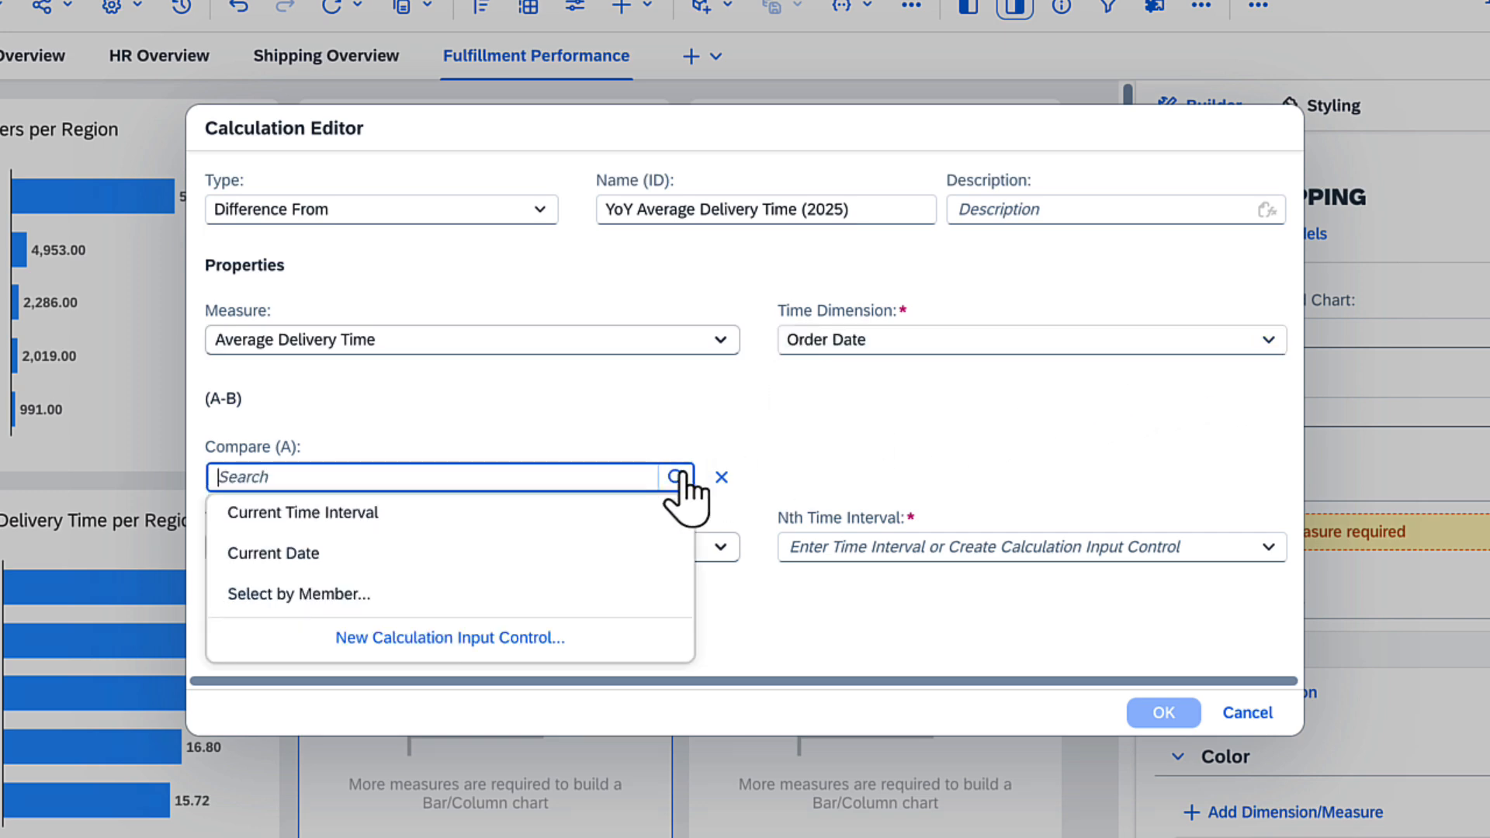
left_click(608, 515)
left_click(720, 532)
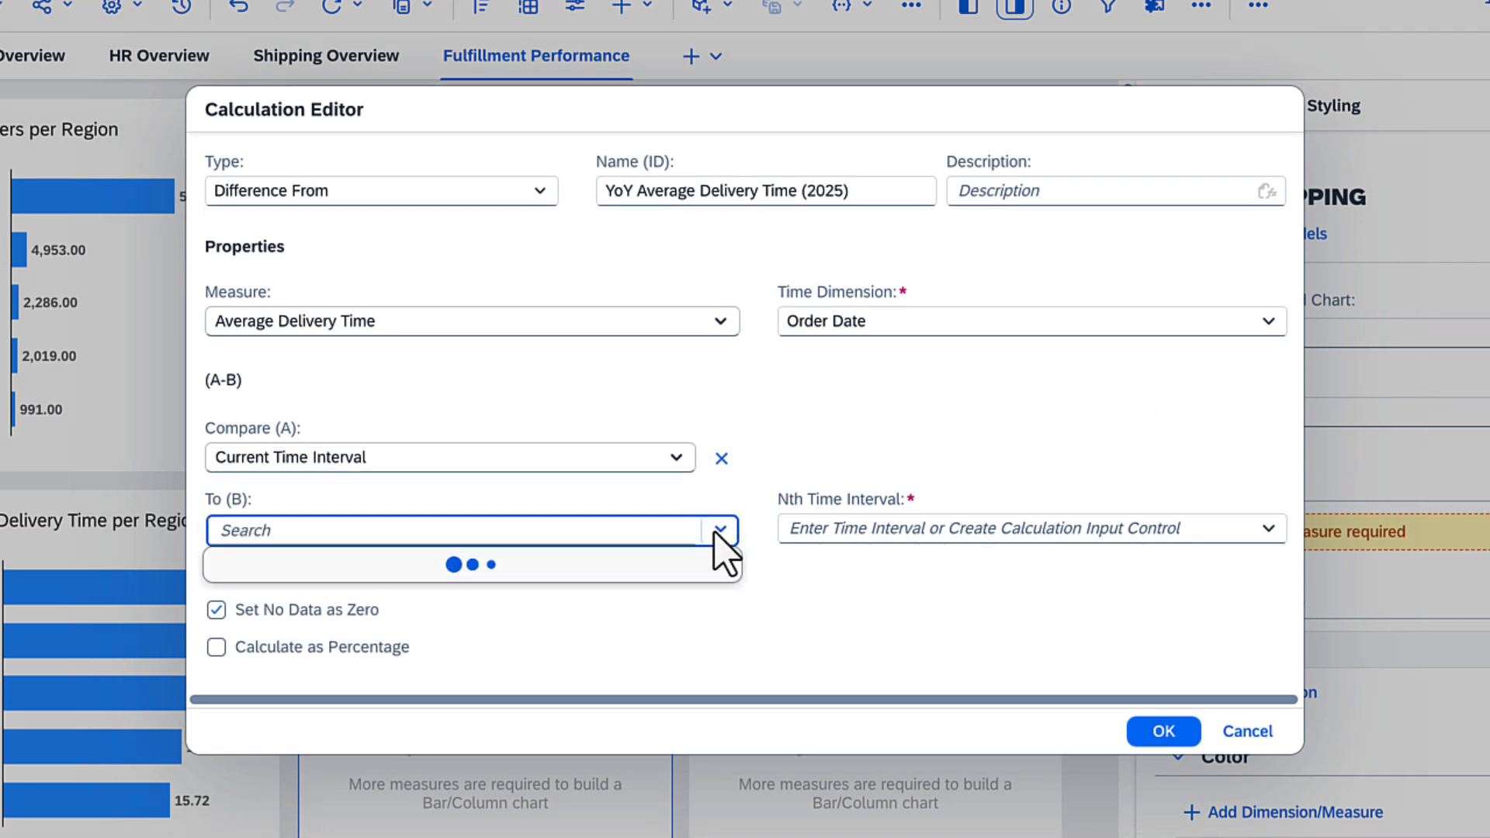
left_click(400, 666)
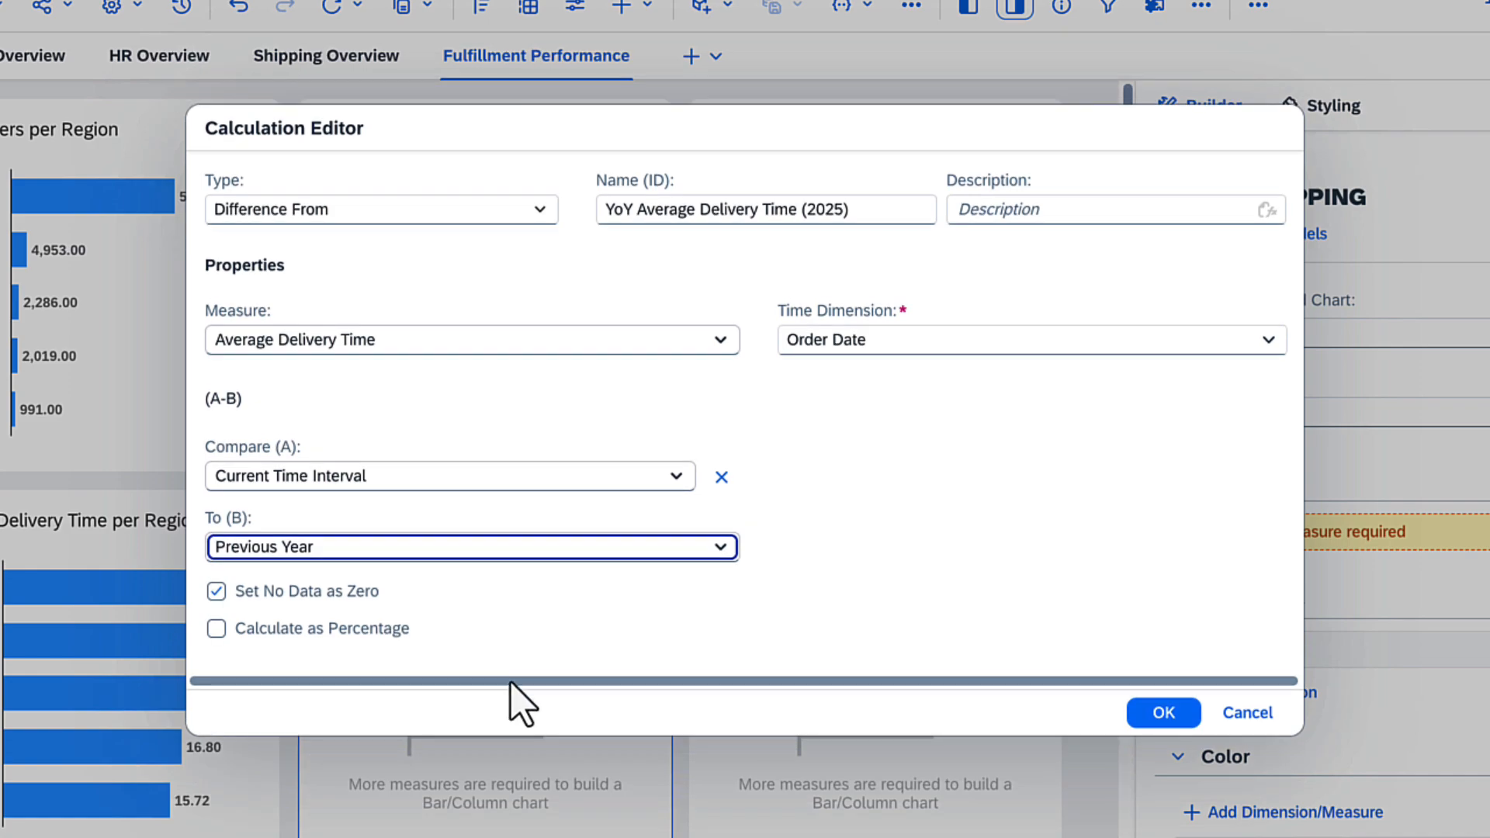
left_click(1163, 712)
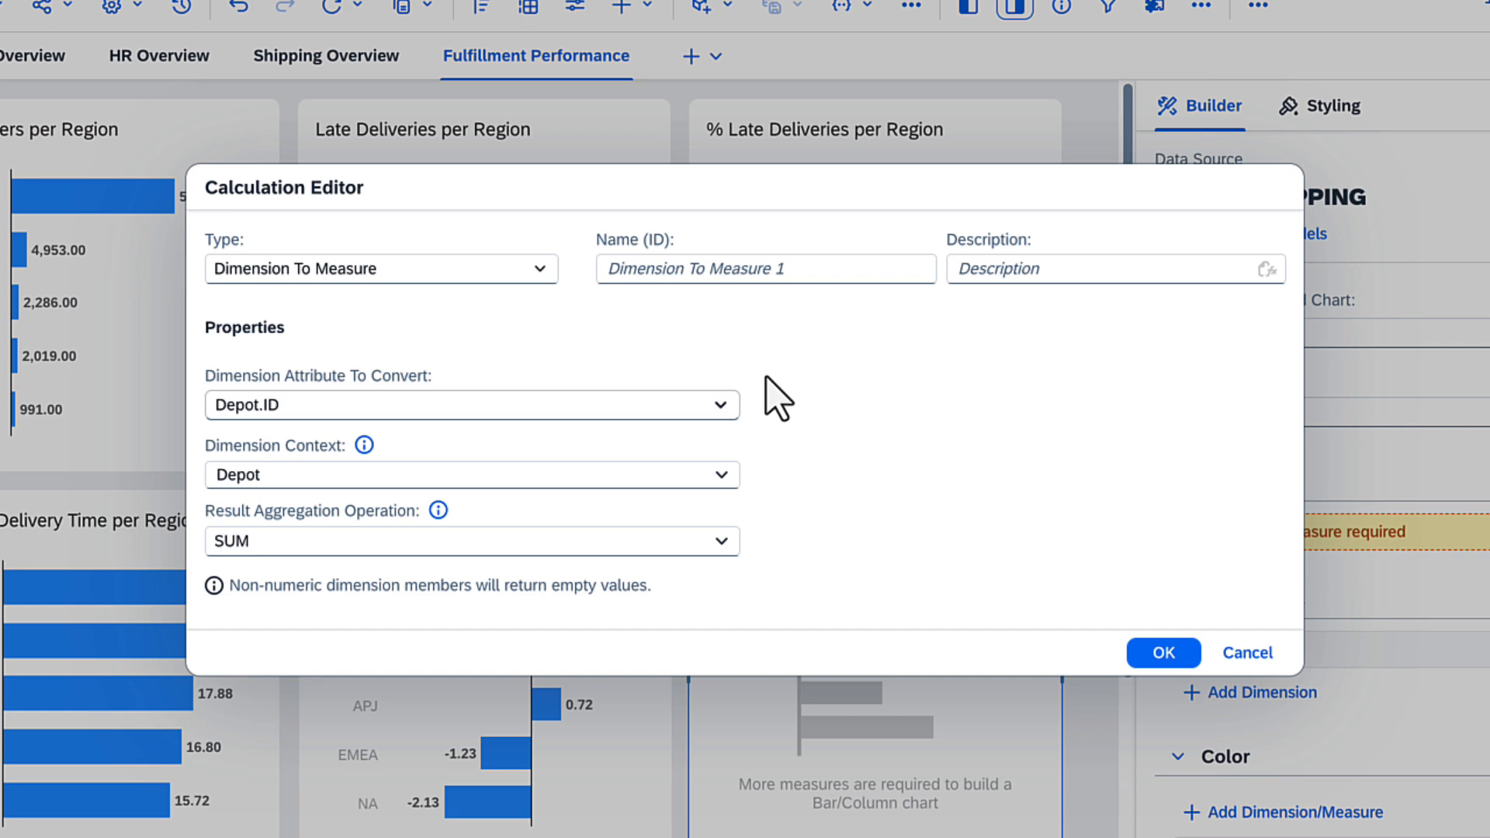
Step: Name the Dimension To Measure calculation Average Escalation Level and choose Escalation Level.ID as the attribute to convert
left_click(668, 300)
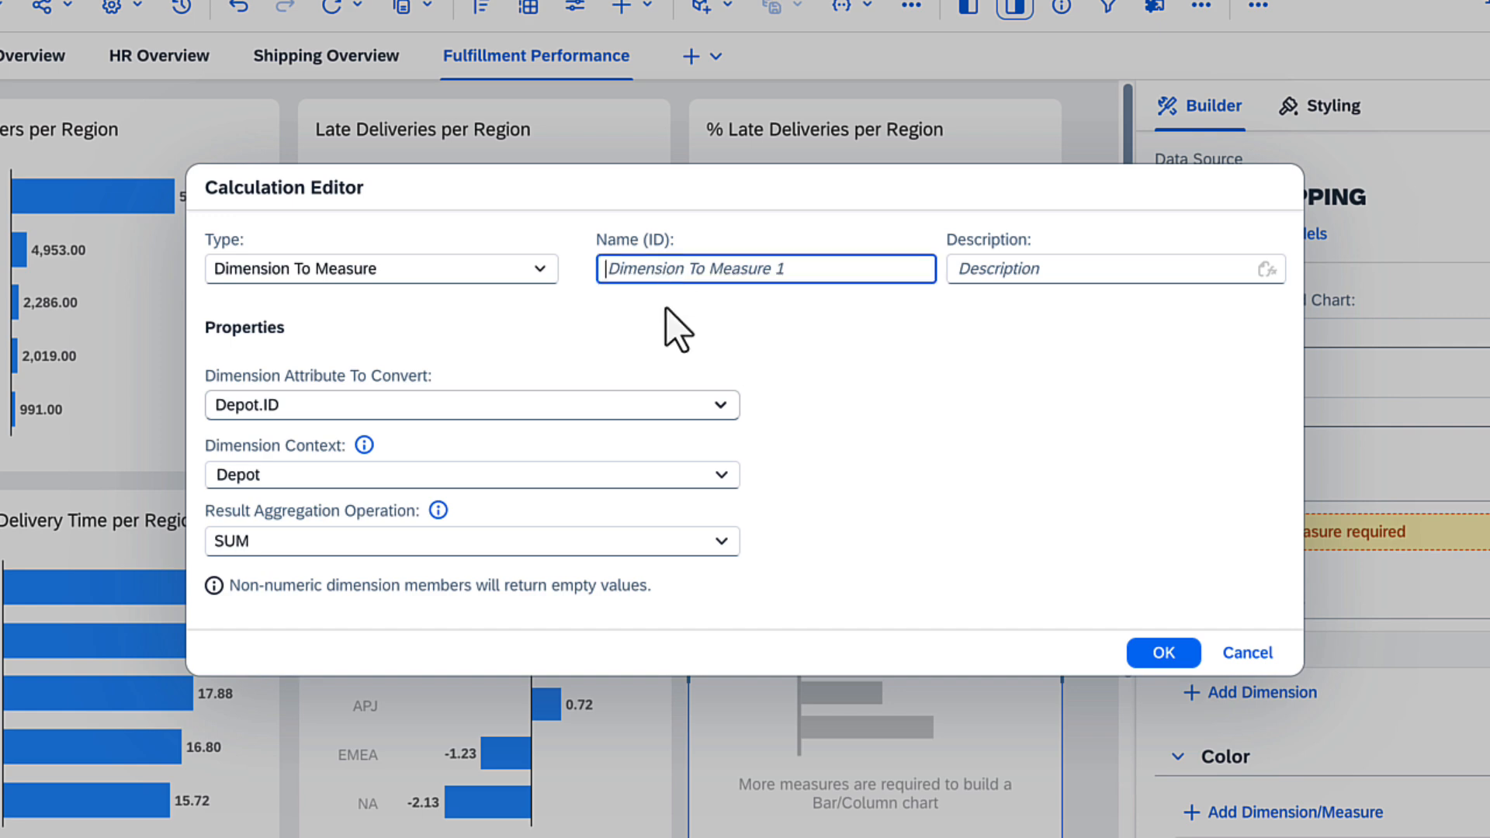
type("Average Escalation Leve")
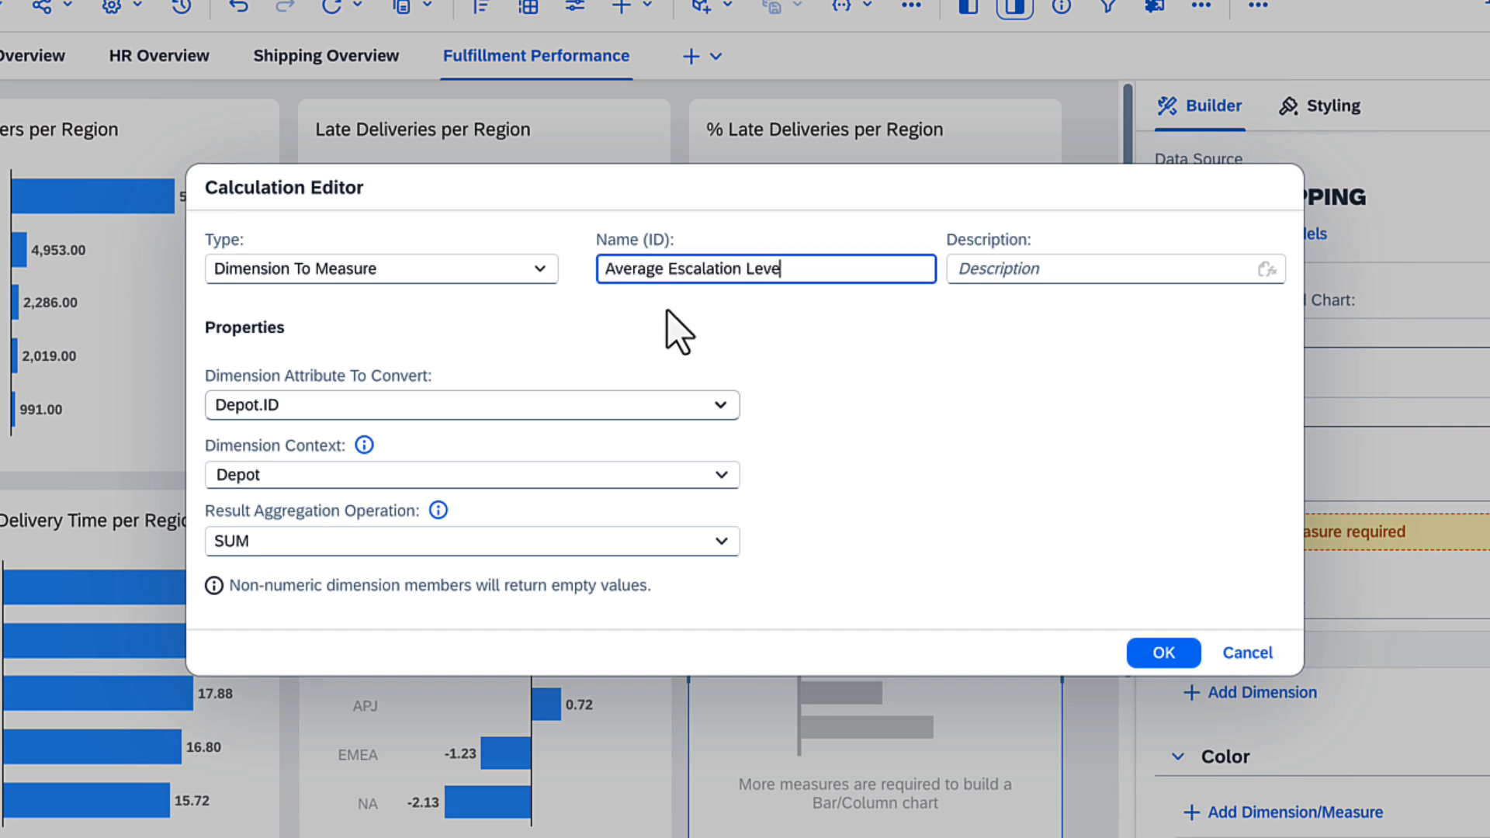
type("l")
left_click(720, 404)
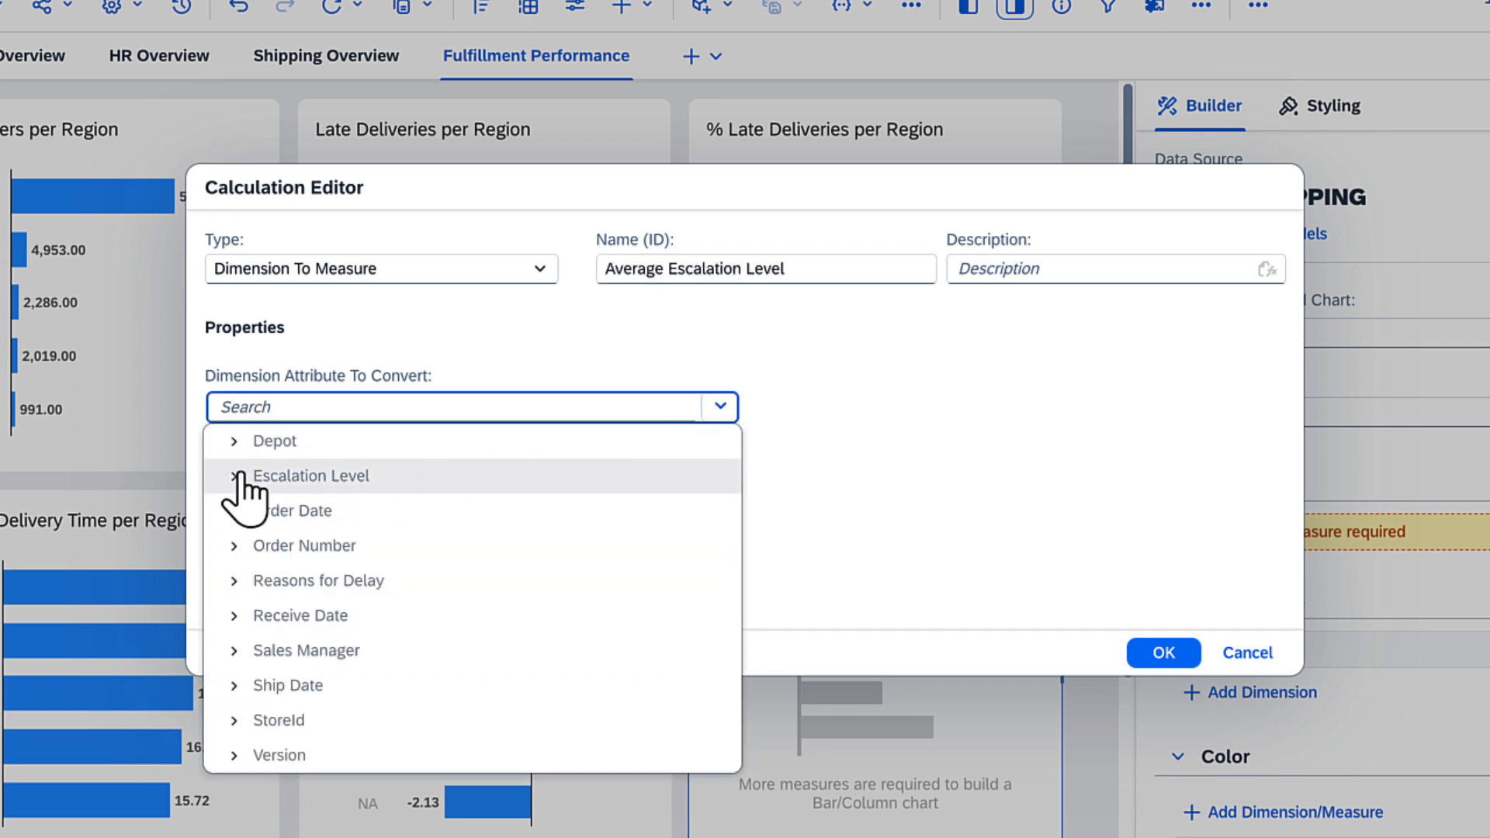
left_click(236, 475)
left_click(335, 509)
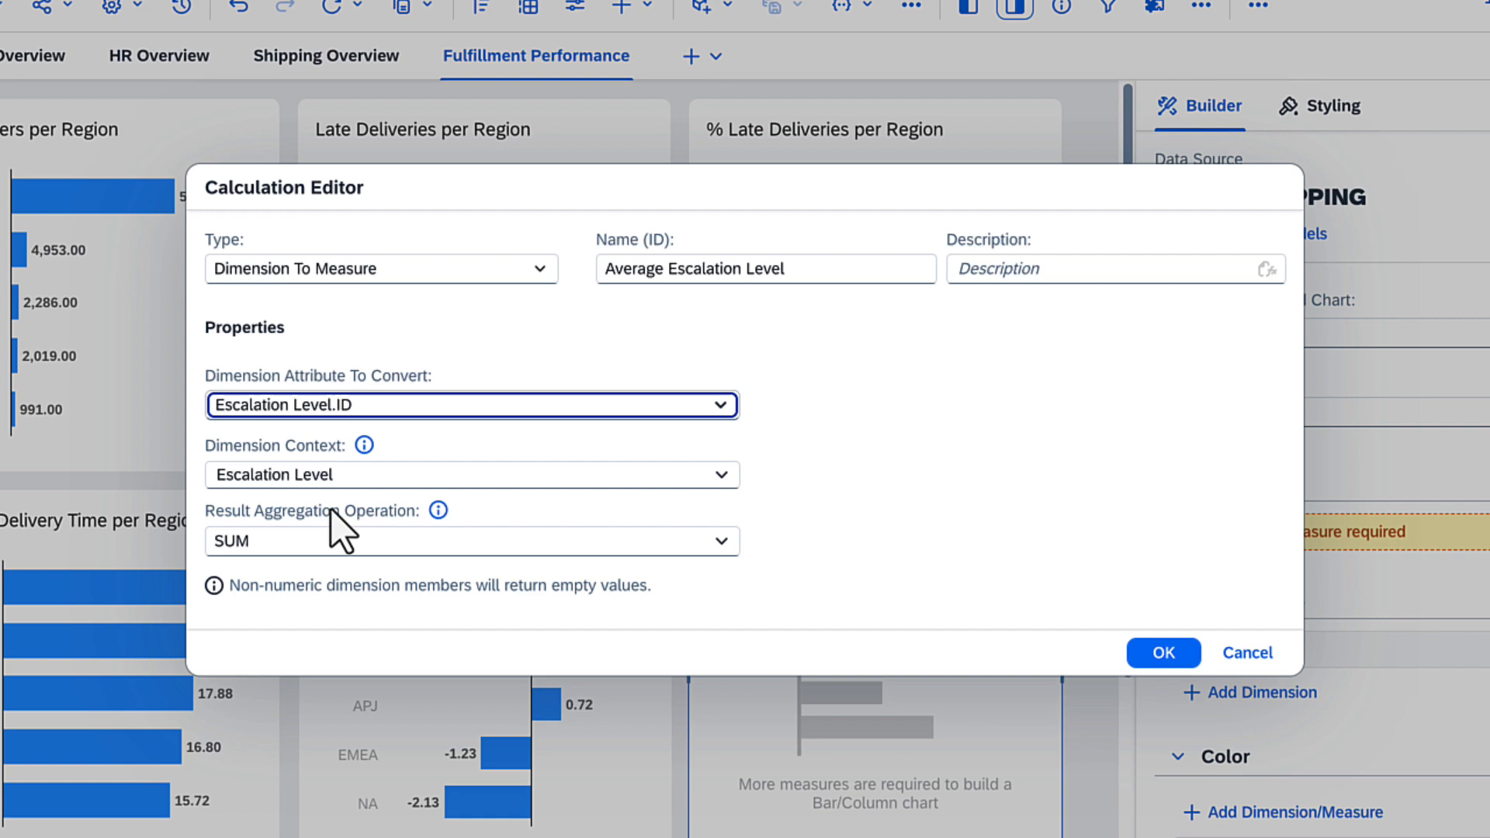
Step: Add Order Number to the dimension context alongside Escalation Level
left_click(692, 479)
scroll(736, 781, "down", 3)
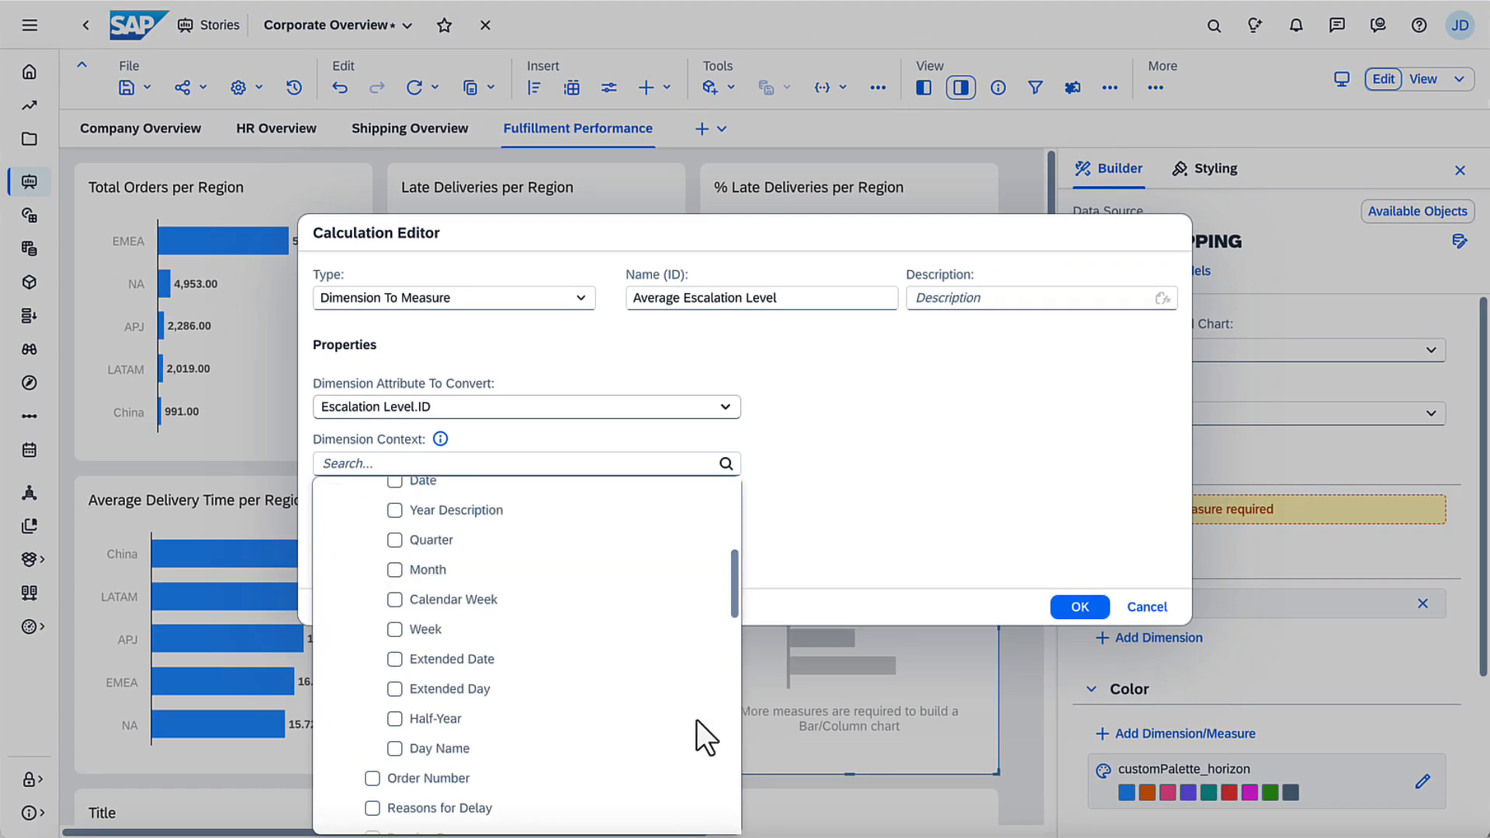
left_click(373, 777)
scroll(375, 788, "down", 2)
left_click(812, 548)
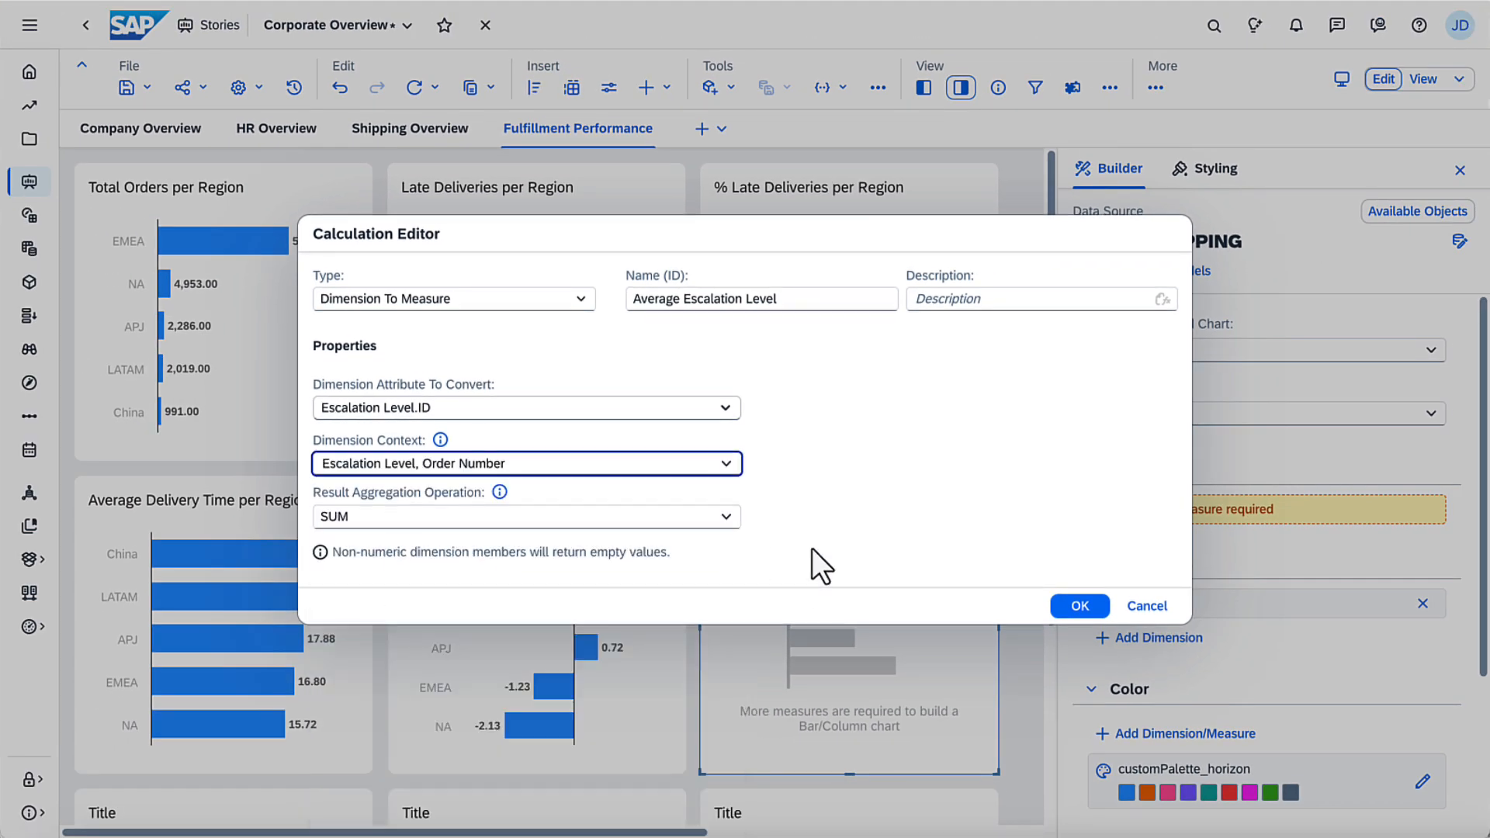
Step: Set the escalation measure's result aggregation operation to AVERAGE and save the calculation
left_click(724, 517)
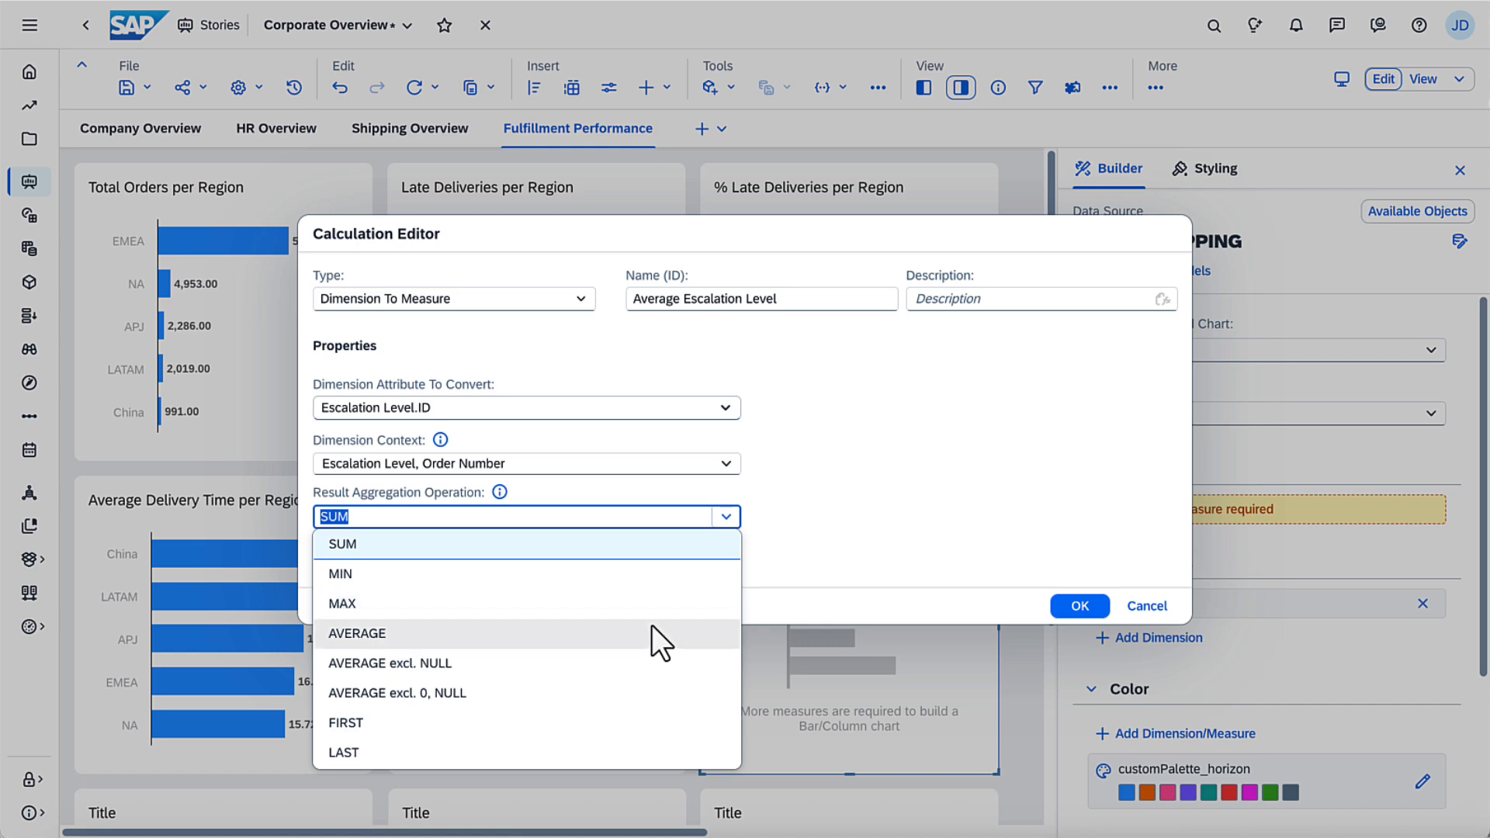
left_click(652, 633)
left_click(1083, 613)
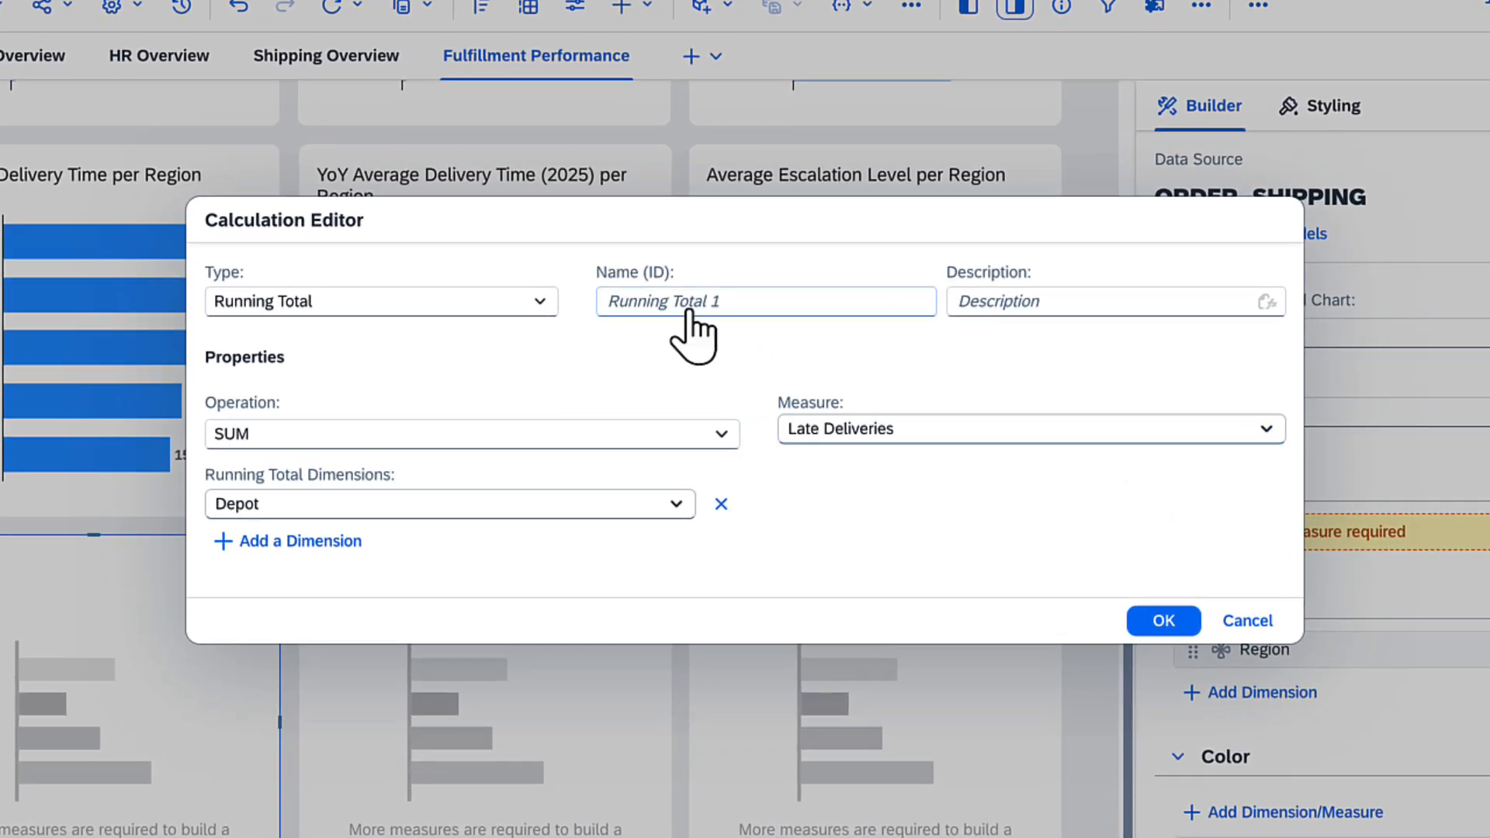
Step: Name the running total calculation Running Total Orders, with SUM as its operation and Total Orders as its measure
left_click(696, 325)
type("Running Total Orders")
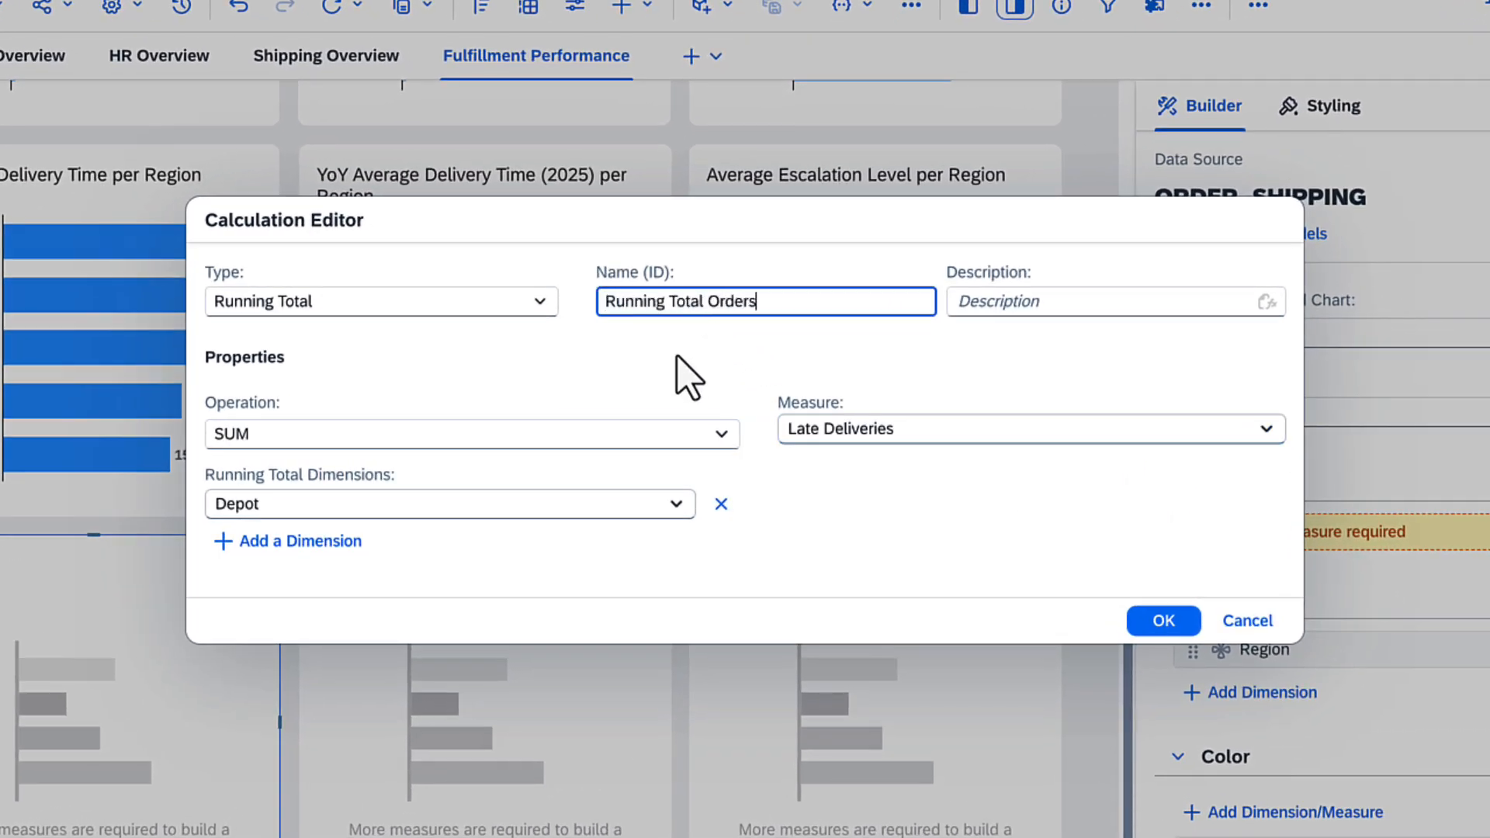
left_click(711, 433)
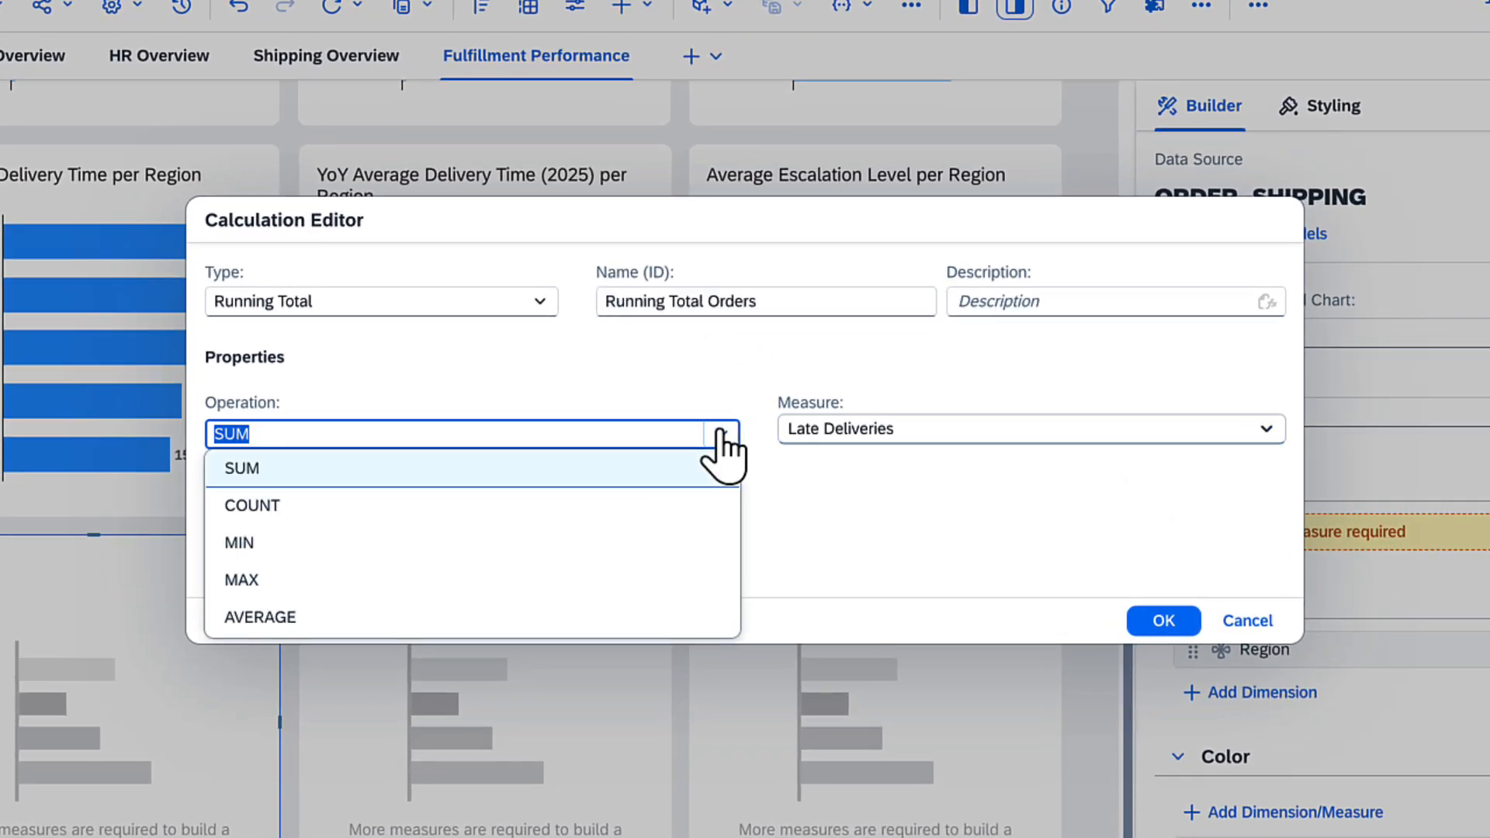
left_click(683, 466)
left_click(1265, 432)
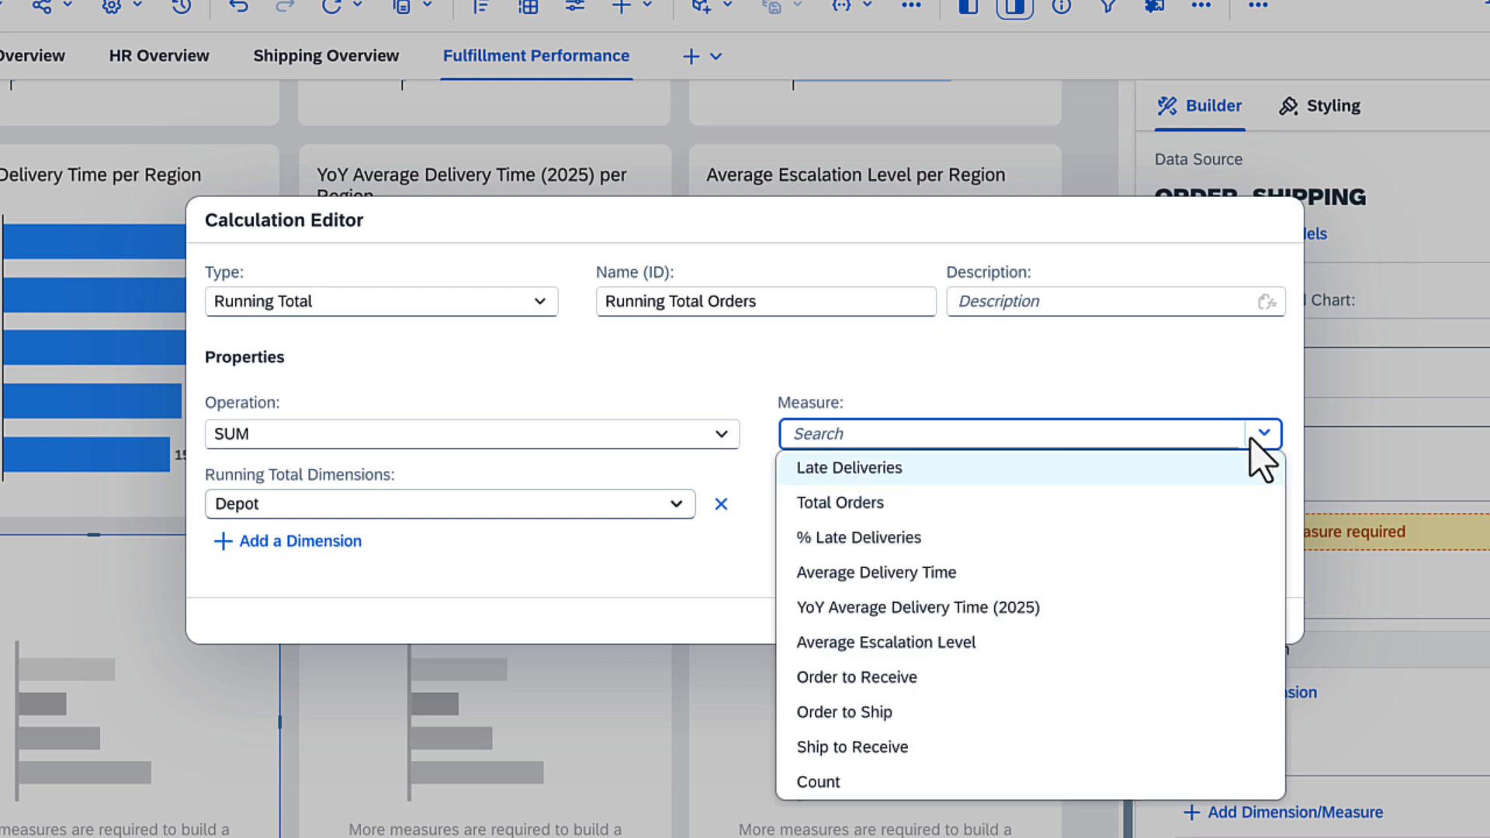
left_click(1063, 503)
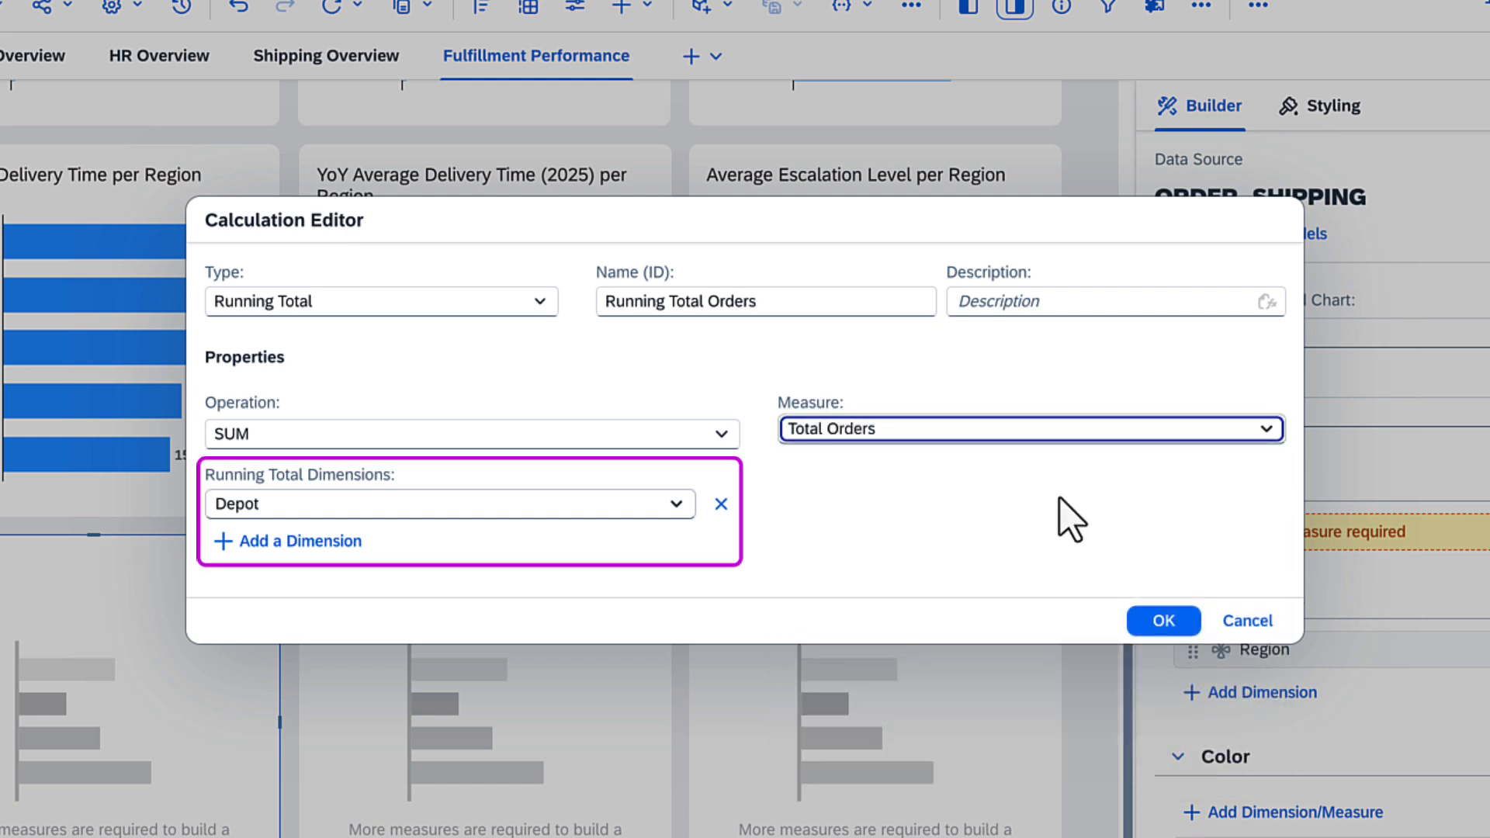
Step: Choose Region as the running total dimension and save the calculation
left_click(687, 504)
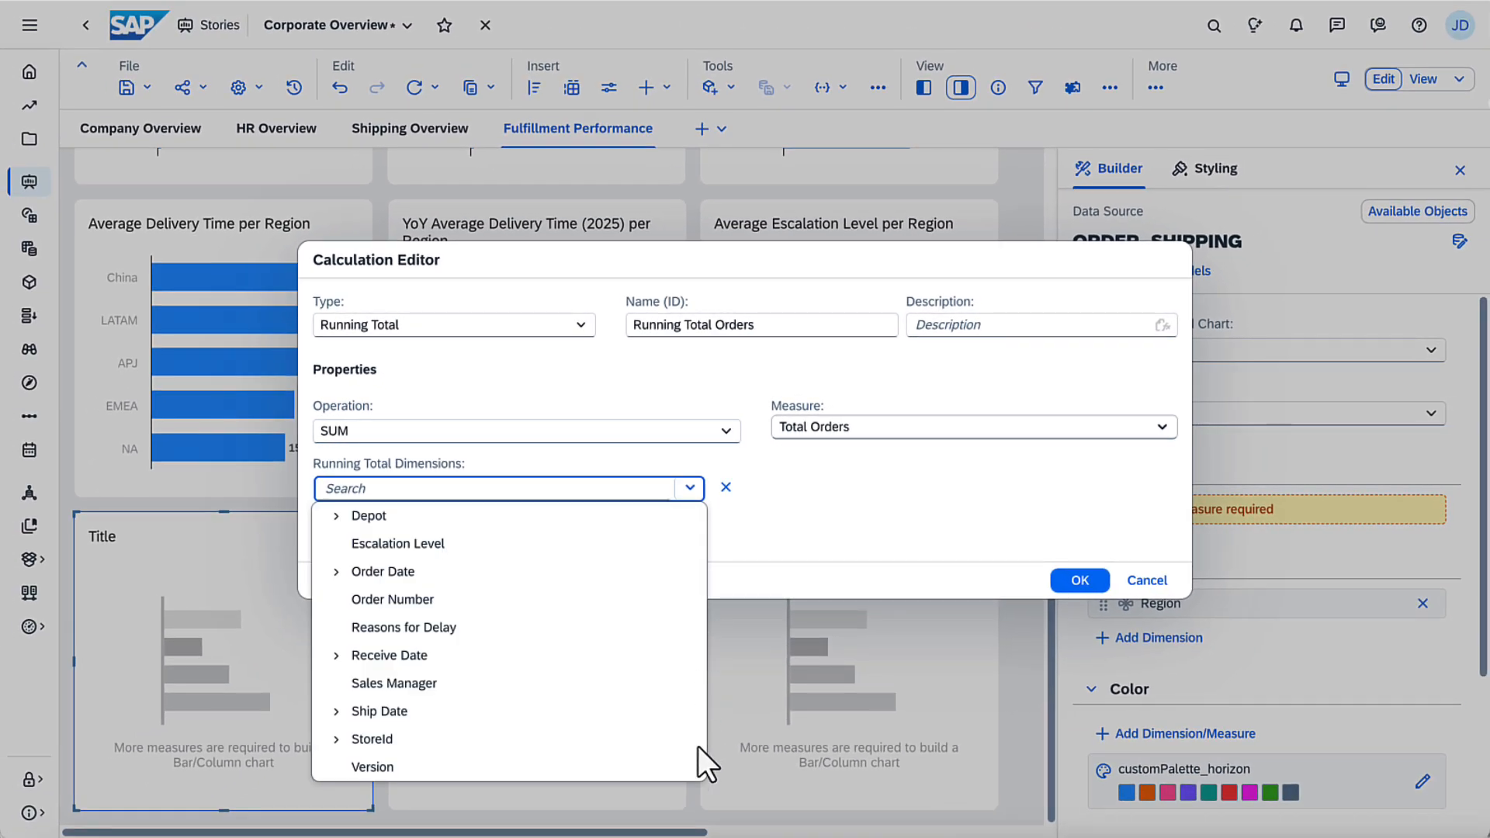
left_click(697, 747)
left_click(518, 775)
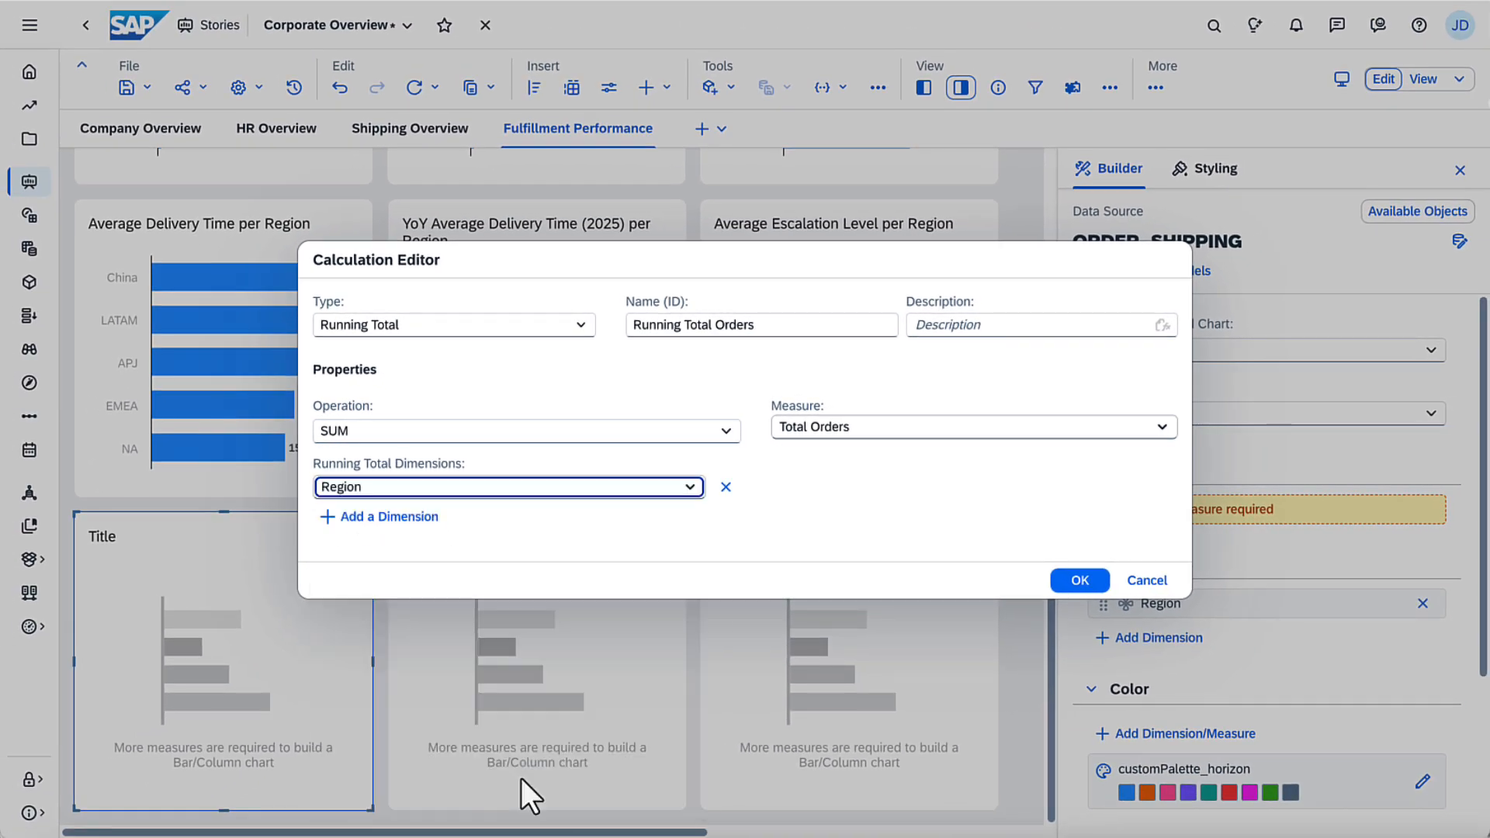
left_click(1065, 582)
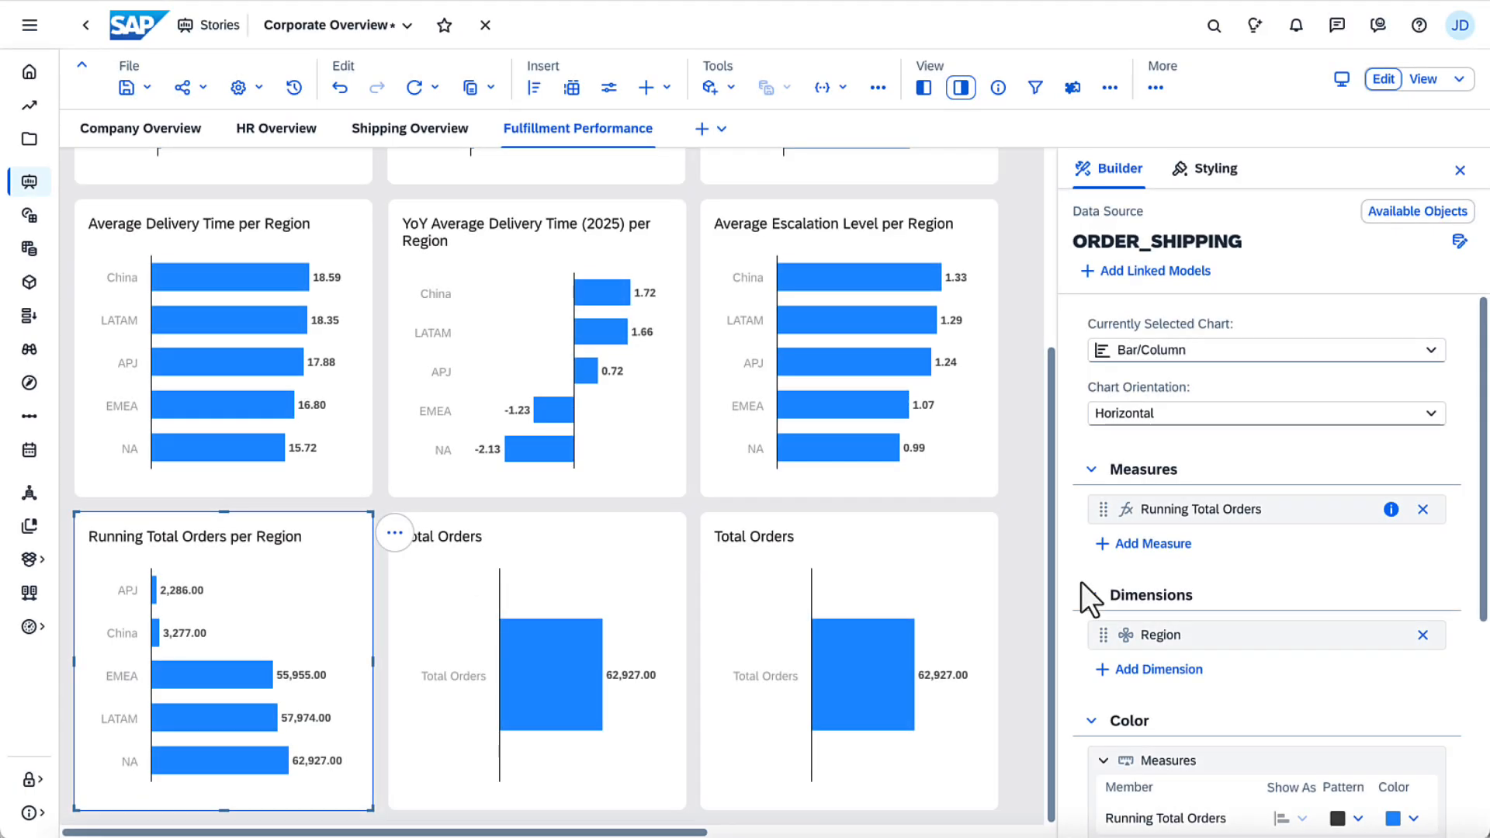
Step: Create a calculated dimension named Sales Manager Groups for the Total Orders chart beside Running Total Orders per Region
left_click(621, 607)
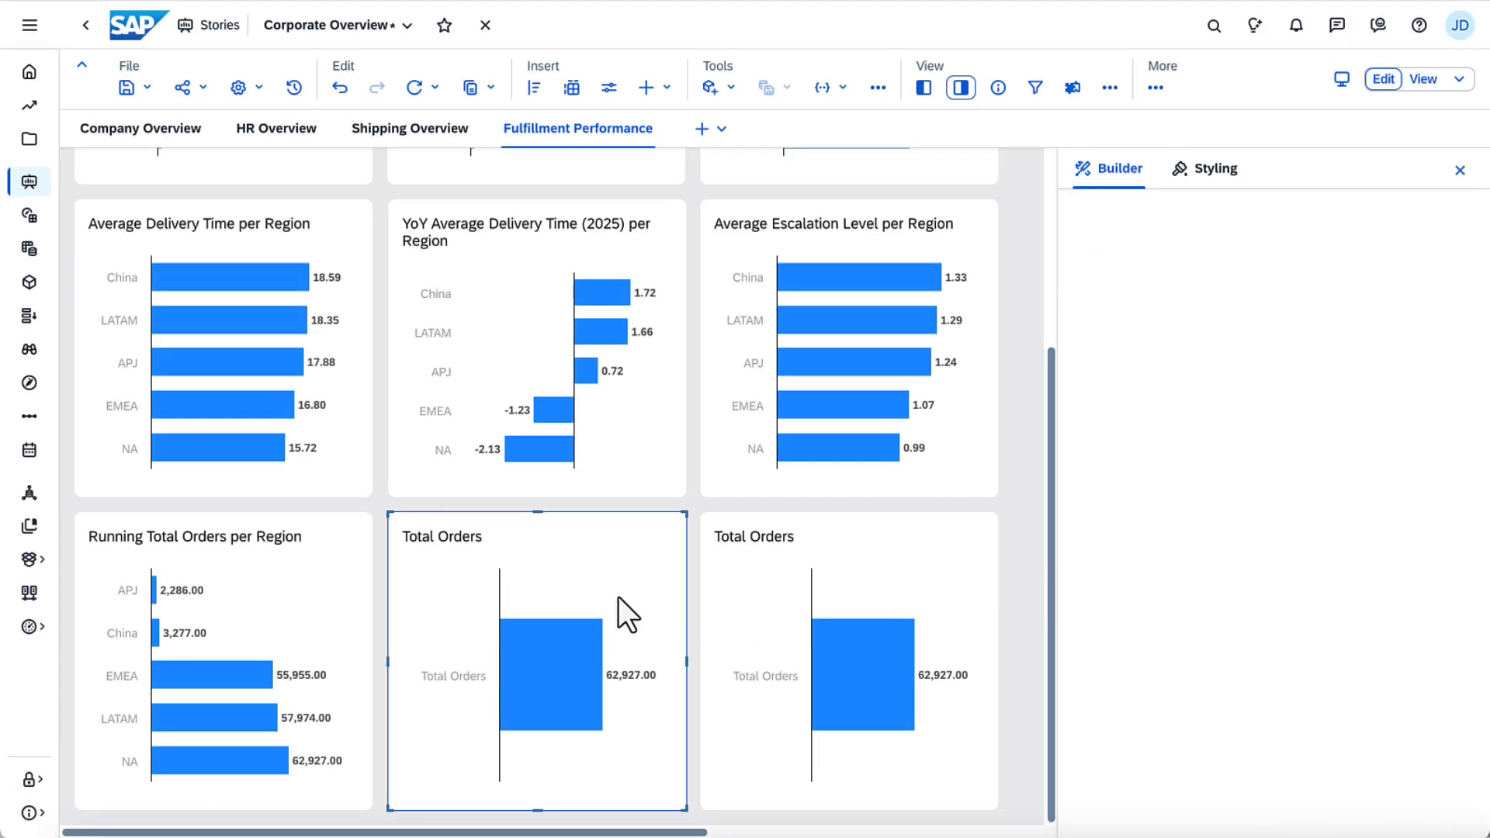
left_click(1156, 633)
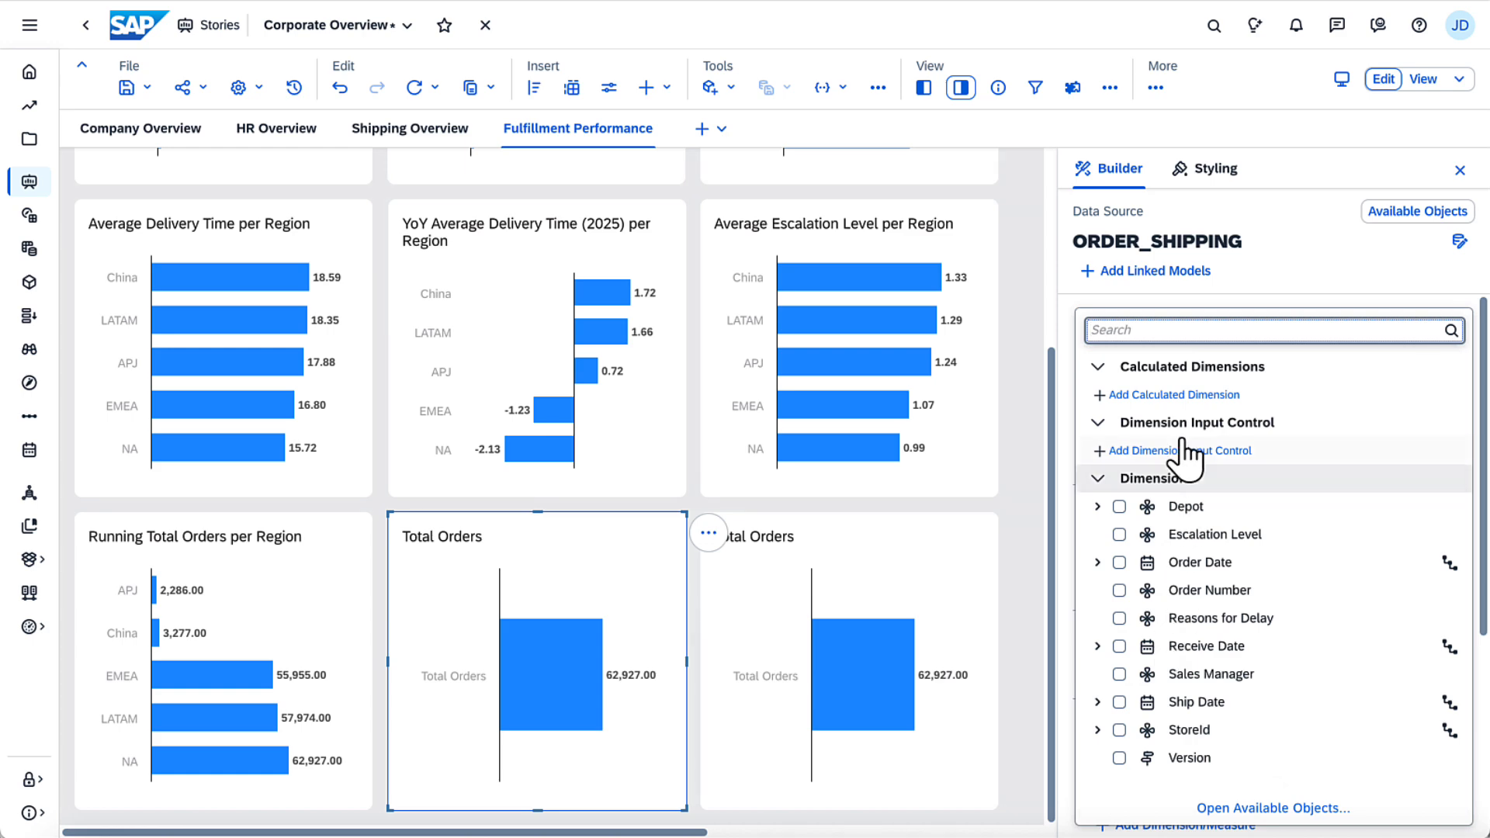
left_click(1175, 394)
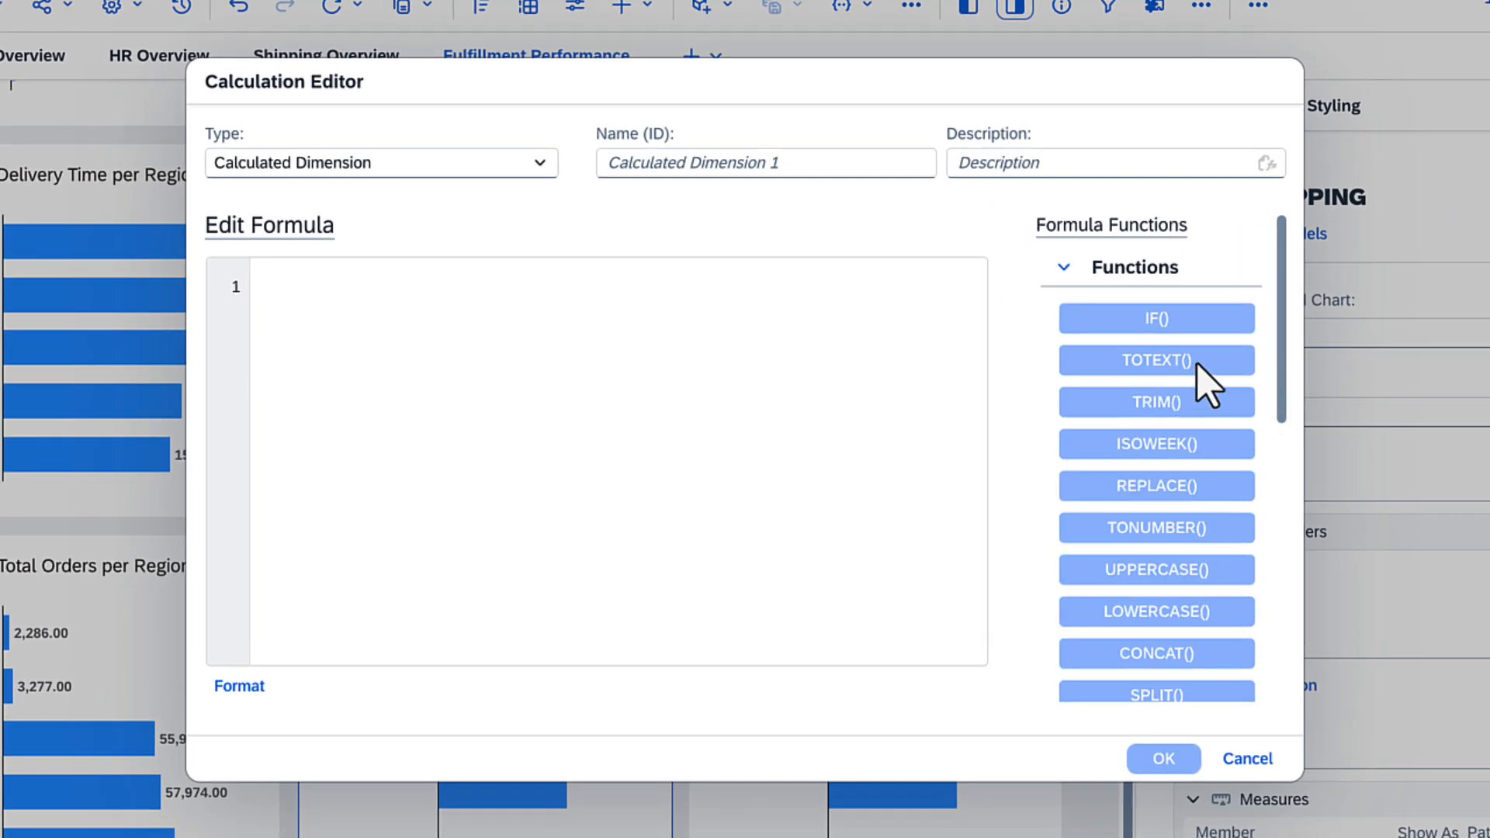
left_click(617, 167)
type("Sales Manager Groups")
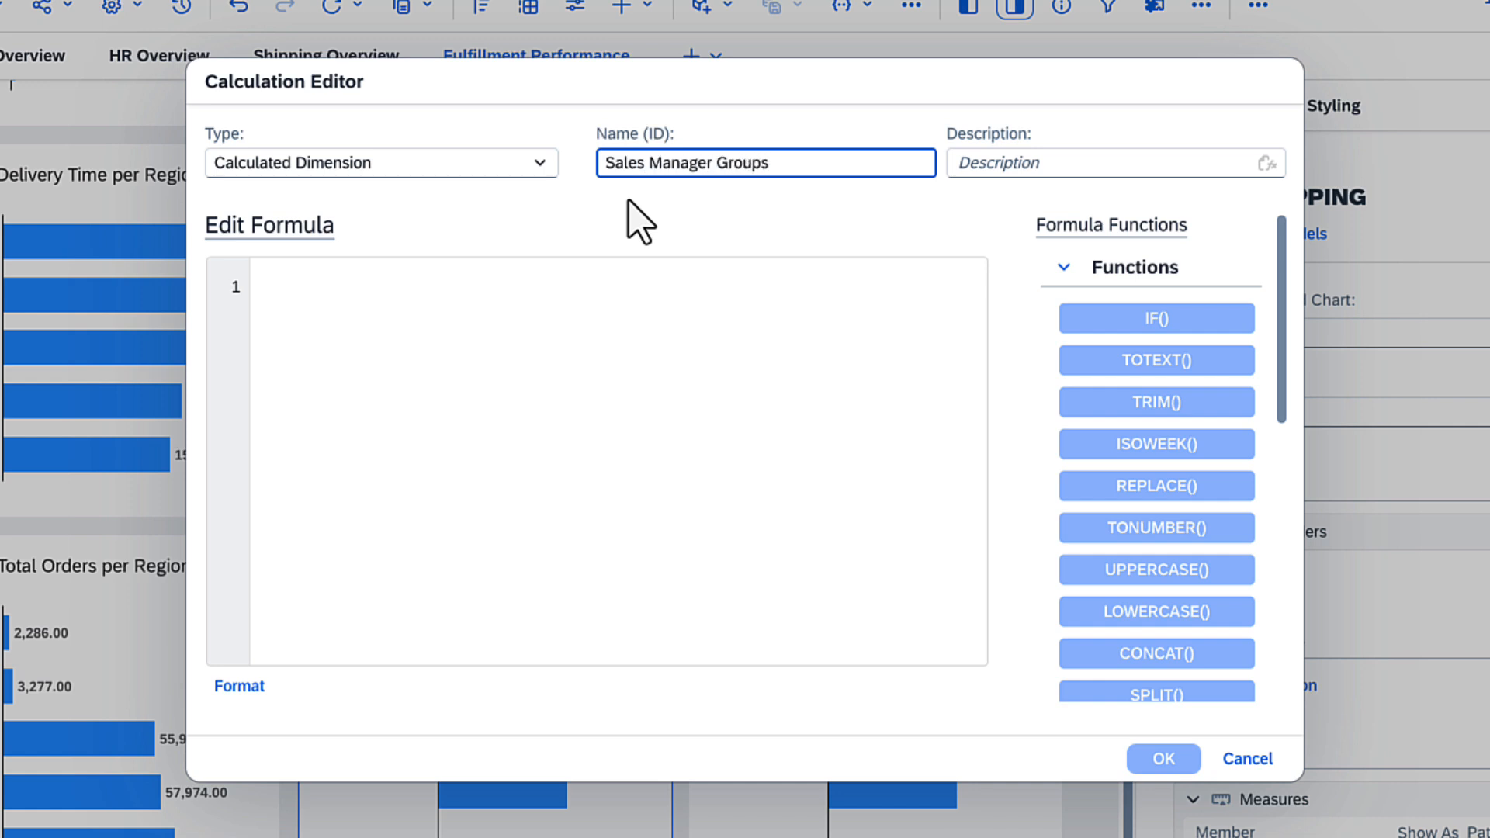
Step: Enter the formula IF([d/"ORDER_SHIPPING":SalesManagerId] = ("SM1", "SM2", "SM3", "SM4", "SM5"), "Group A", "Group B"), format it and save the dimension
left_click(262, 291)
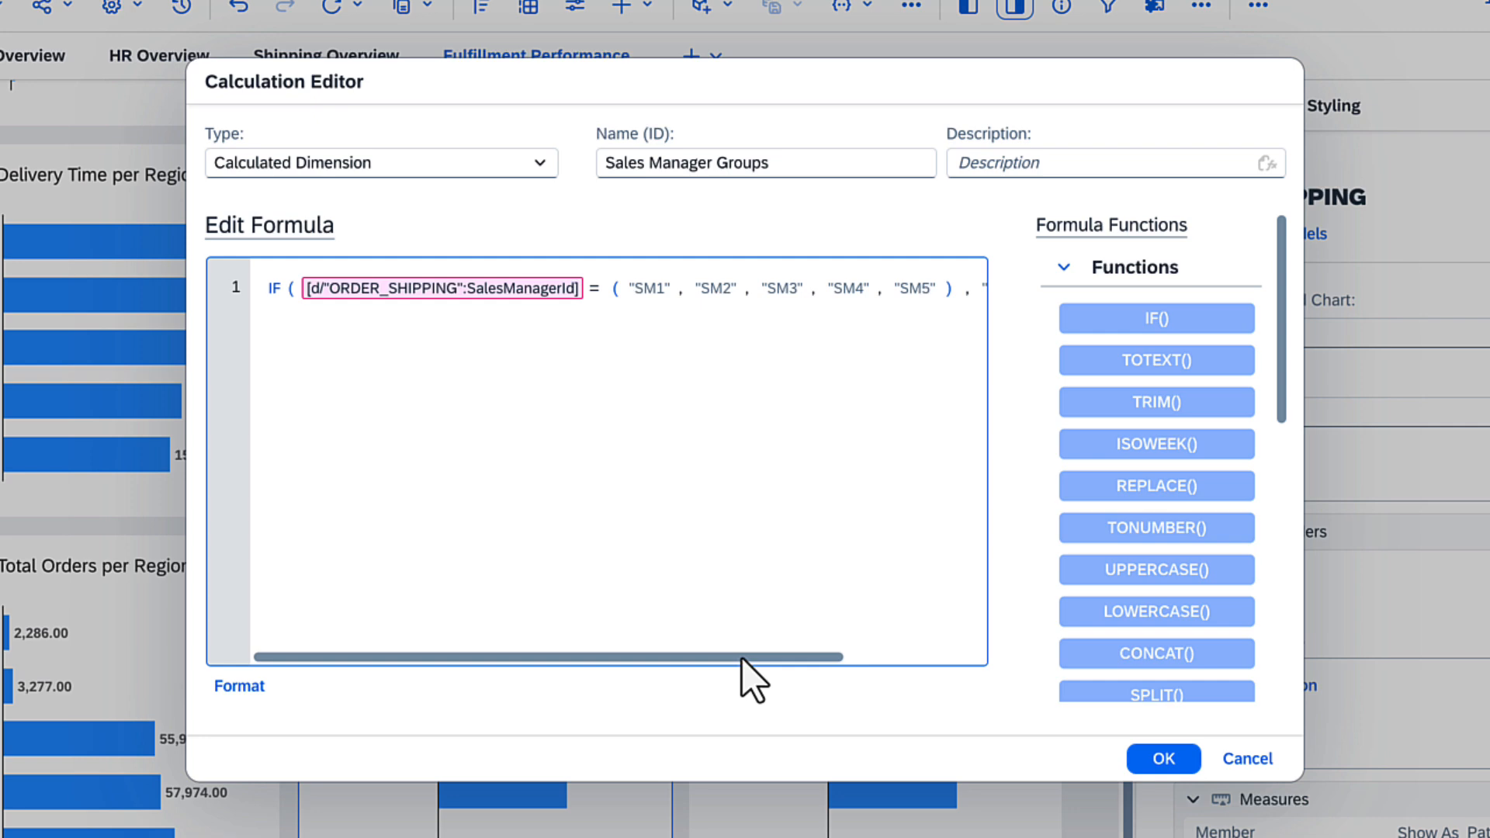
left_click_drag(741, 658, 908, 667)
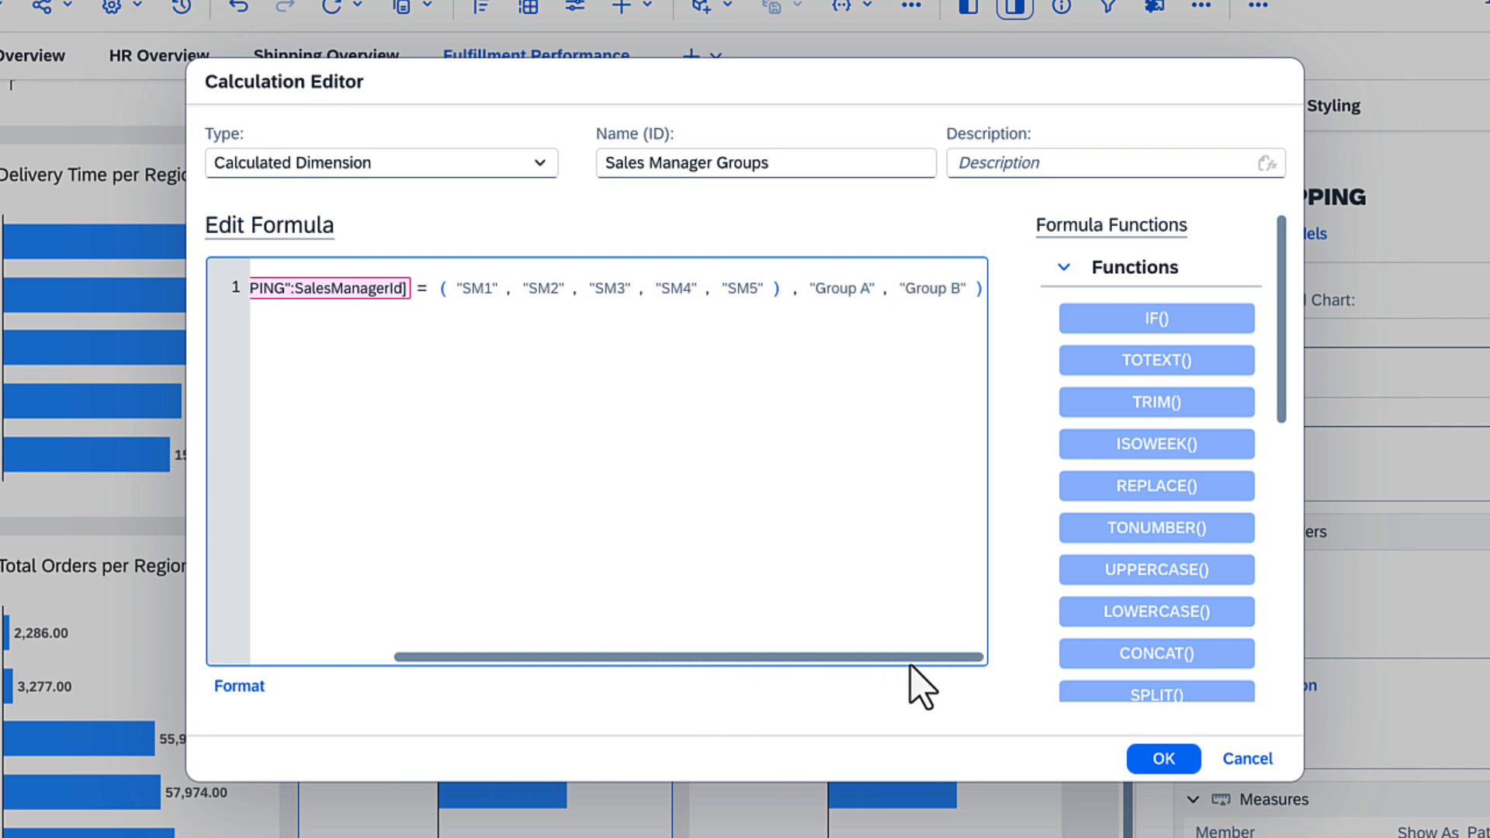
left_click(241, 686)
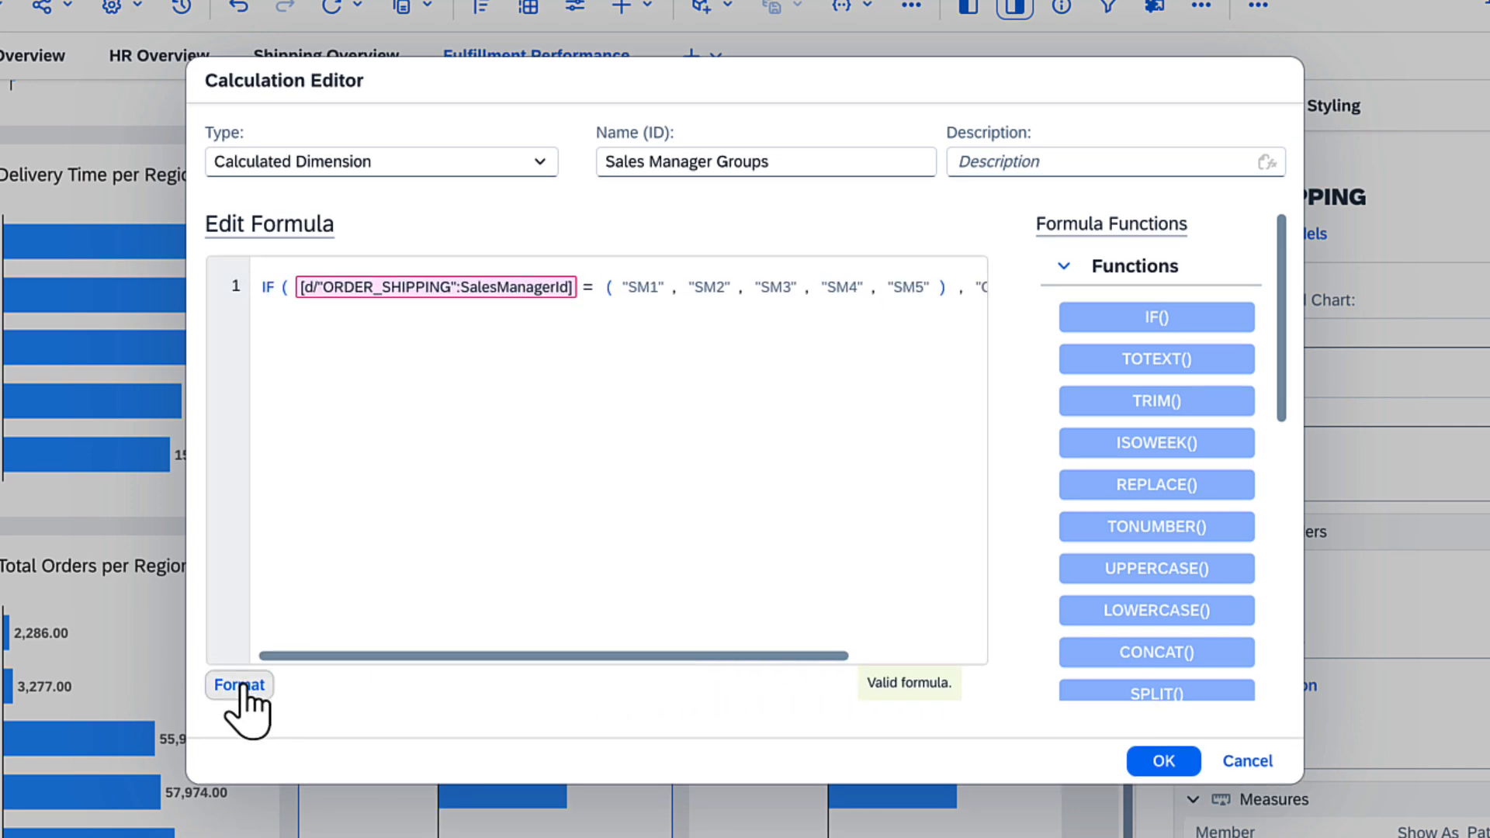
left_click(1162, 762)
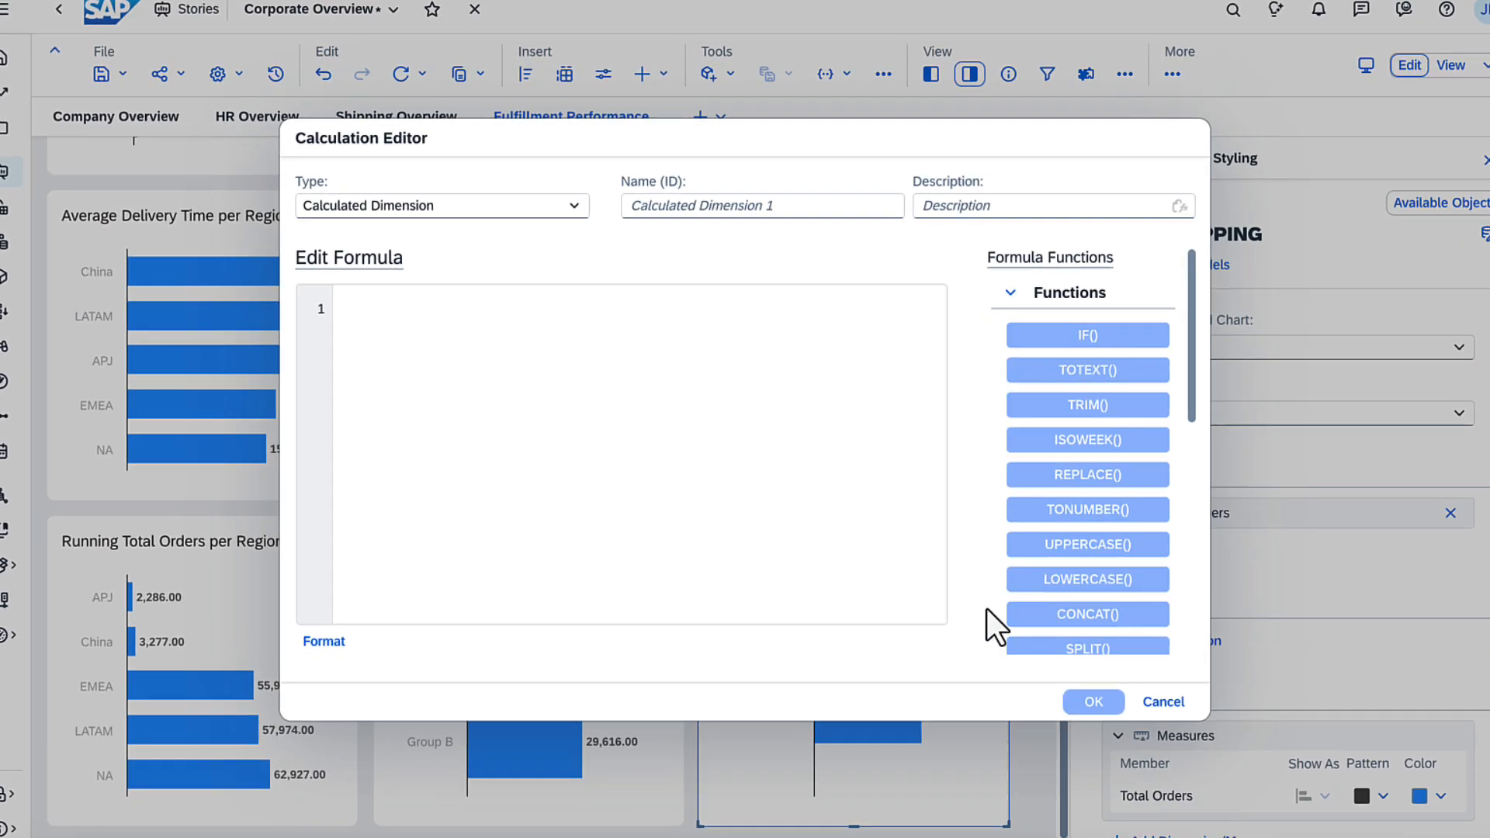
Step: Change the calculation type to Measure-Based Dimension, name it Escalation Thresholds and set its measure to Average Escalation Level
left_click(574, 205)
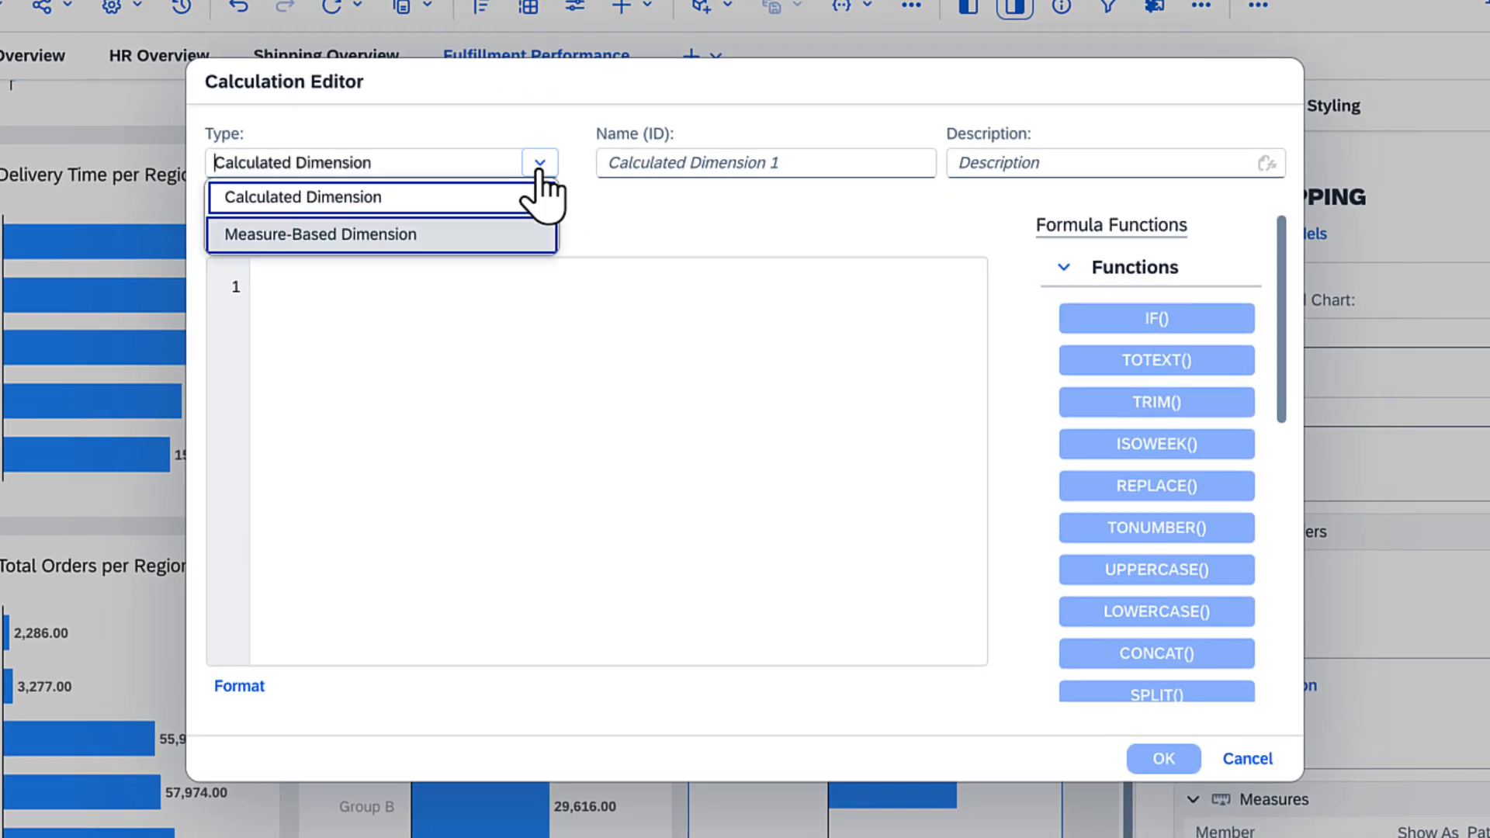
left_click(576, 287)
left_click(634, 213)
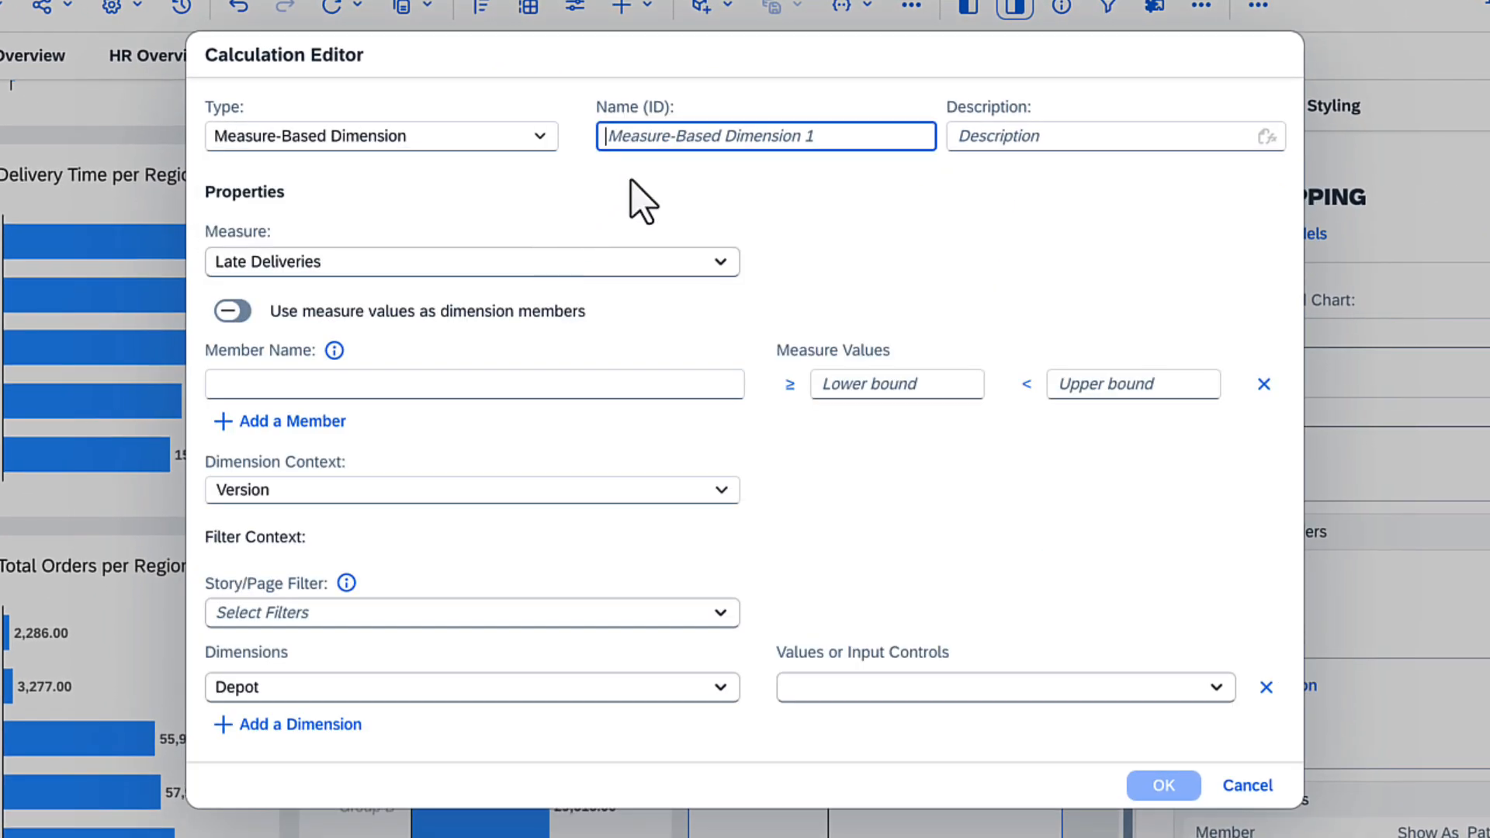
type("Escalation Thresholds")
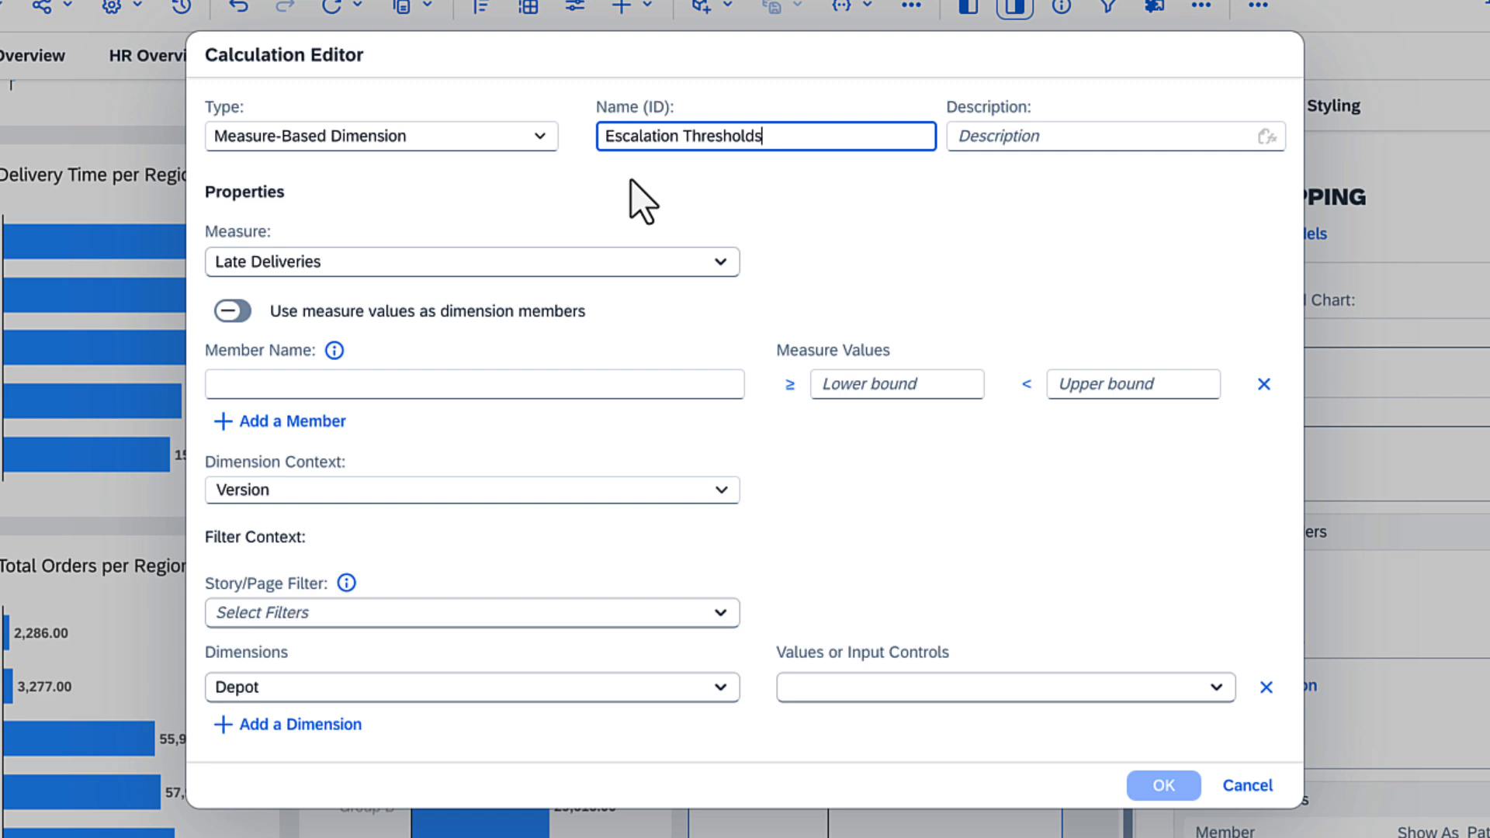
left_click(710, 264)
left_click(522, 428)
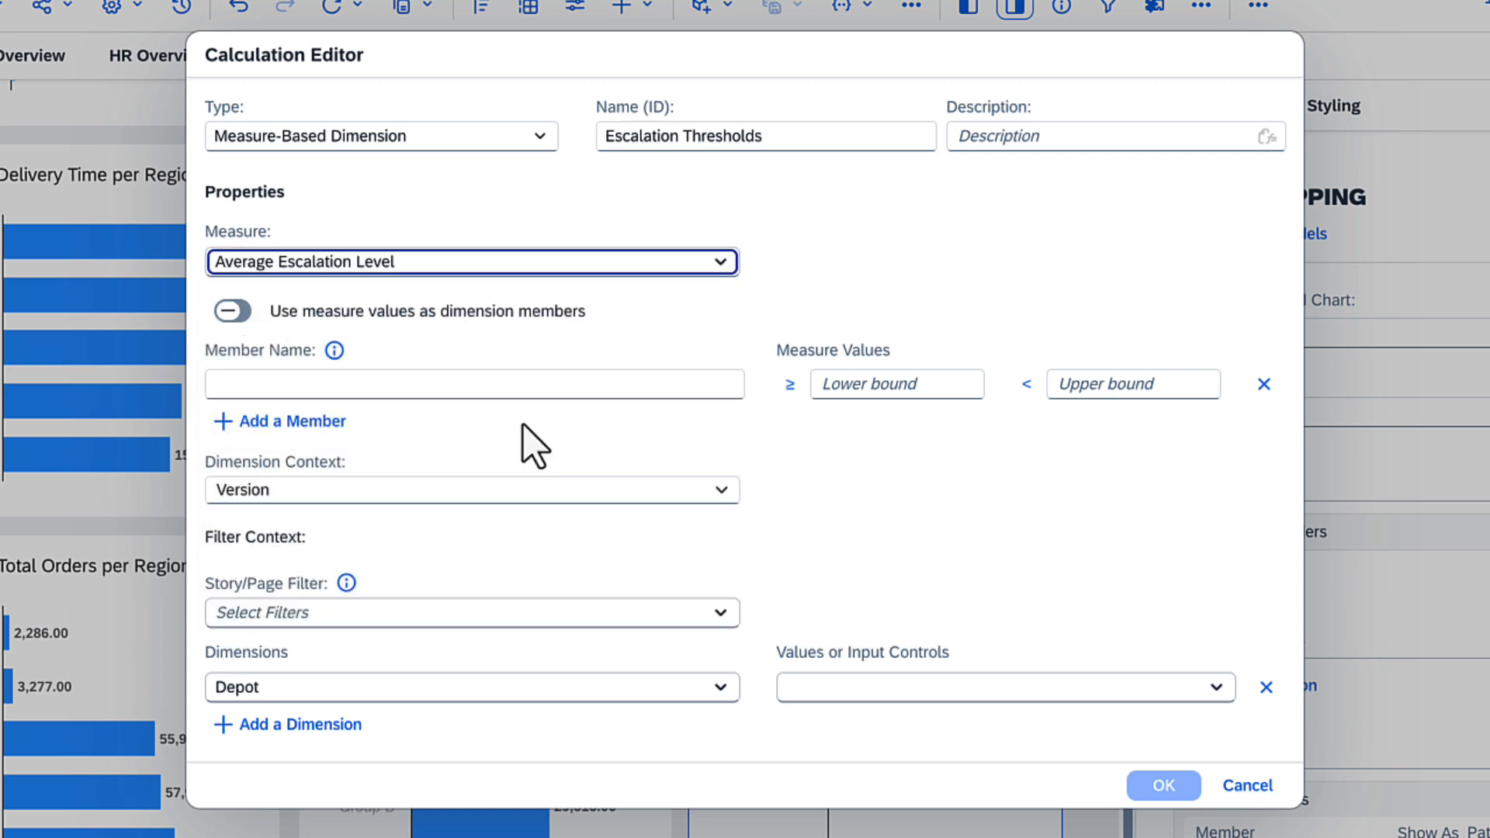
Step: Define the first member as Good, with a lower bound of 0 and an upper bound of 1
left_click(507, 391)
type("Good")
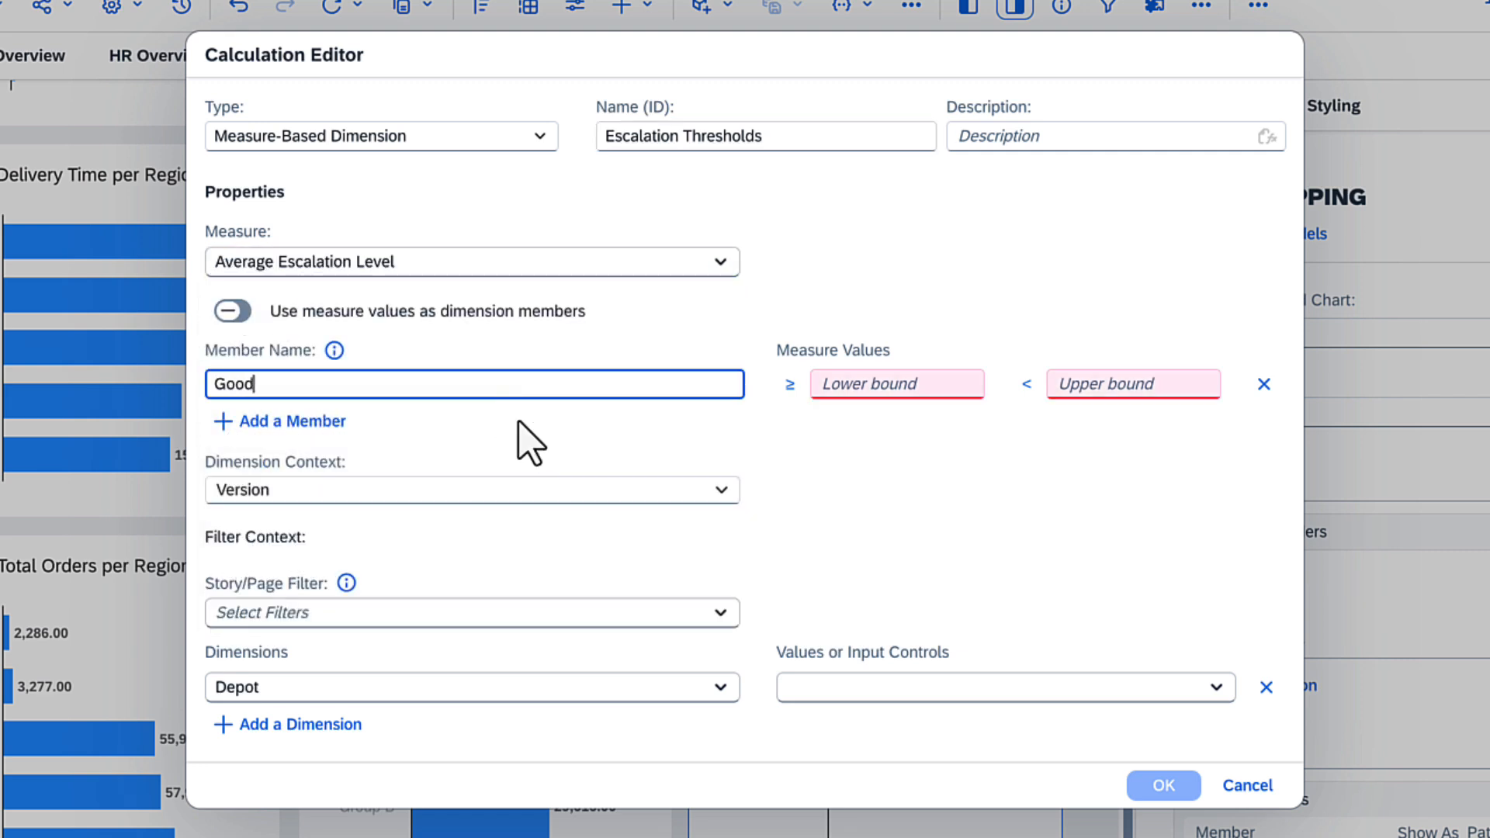
left_click(931, 394)
type("0")
left_click(1103, 397)
type("1")
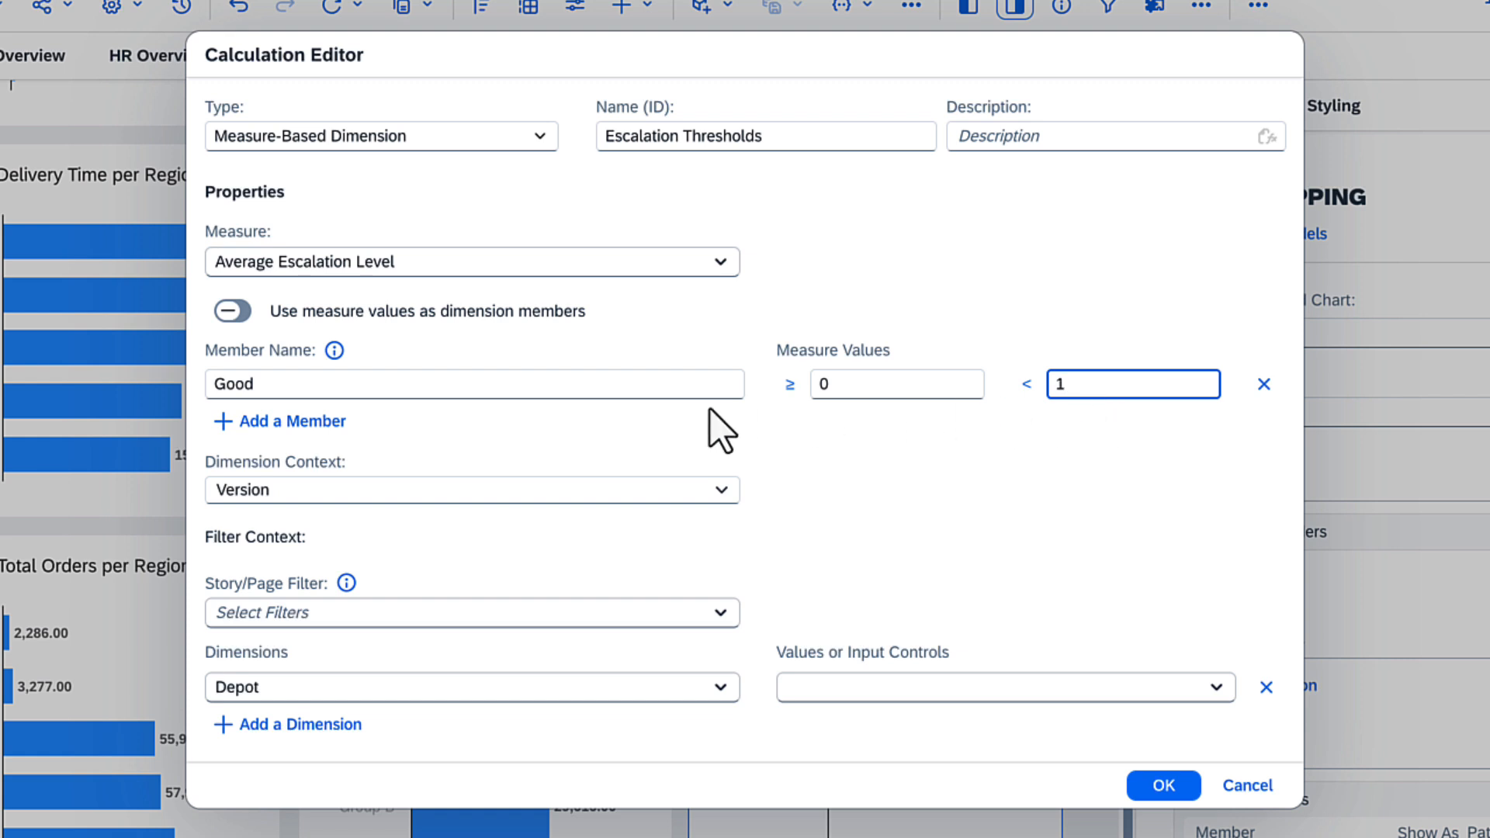
Step: Add a second member named Unacceptable with a lower bound of 1 and no upper bound
left_click(305, 421)
type("Unacceptable")
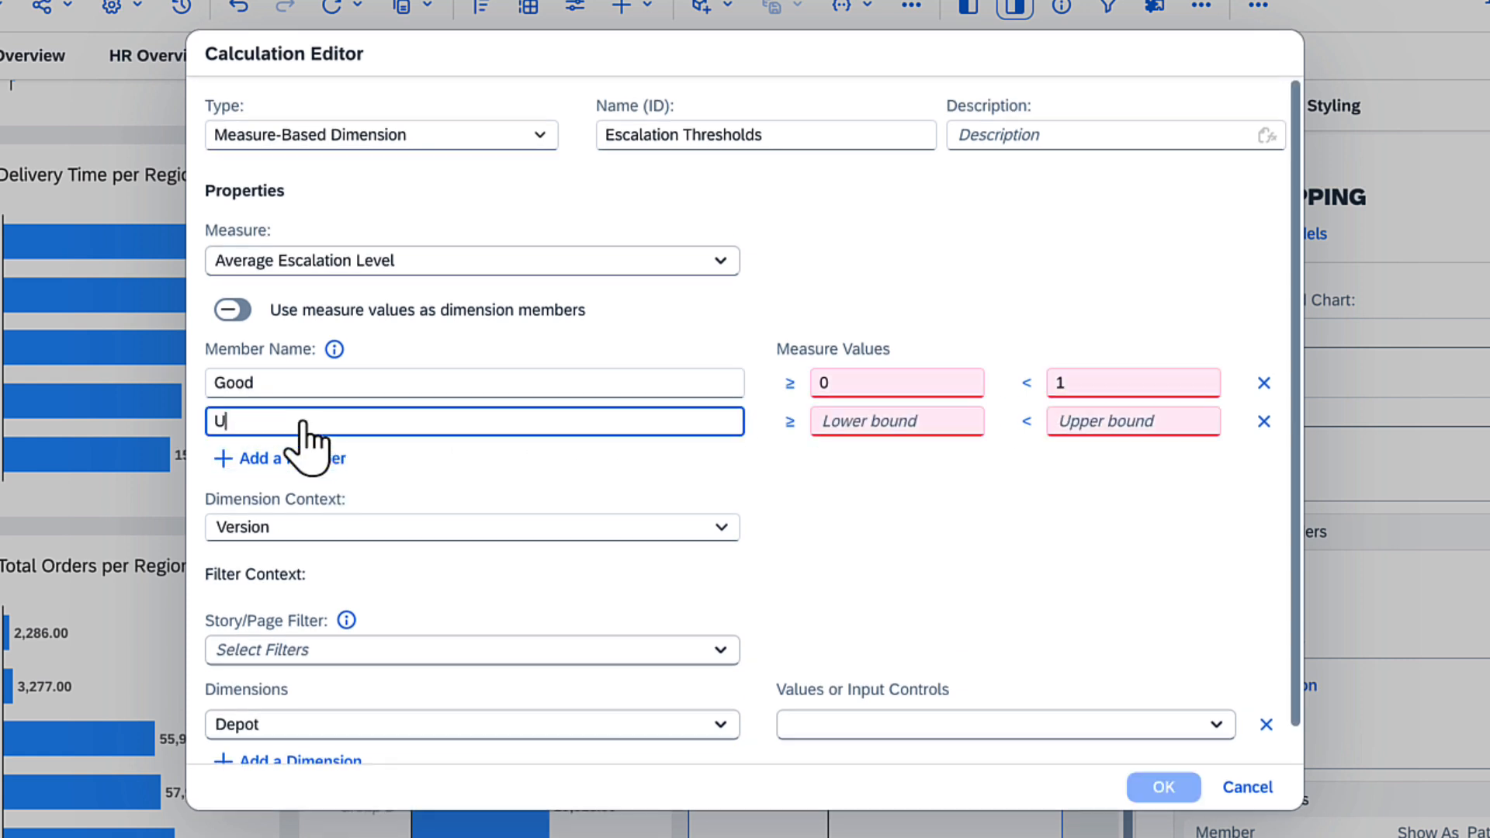
left_click(824, 428)
type("1")
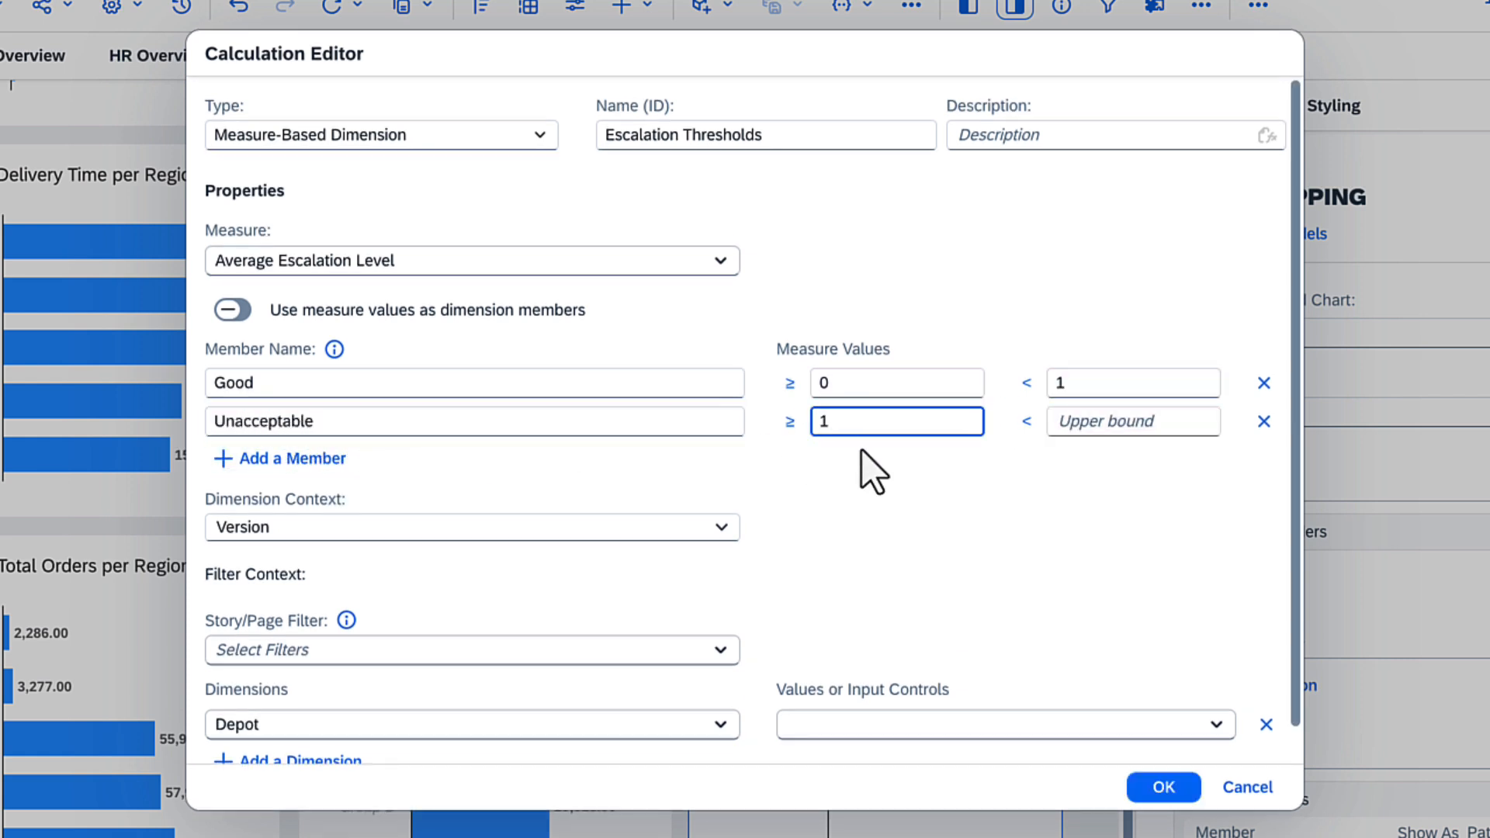
Step: Add Escalation Level to the dimension context and save the Escalation Thresholds dimension
left_click(721, 529)
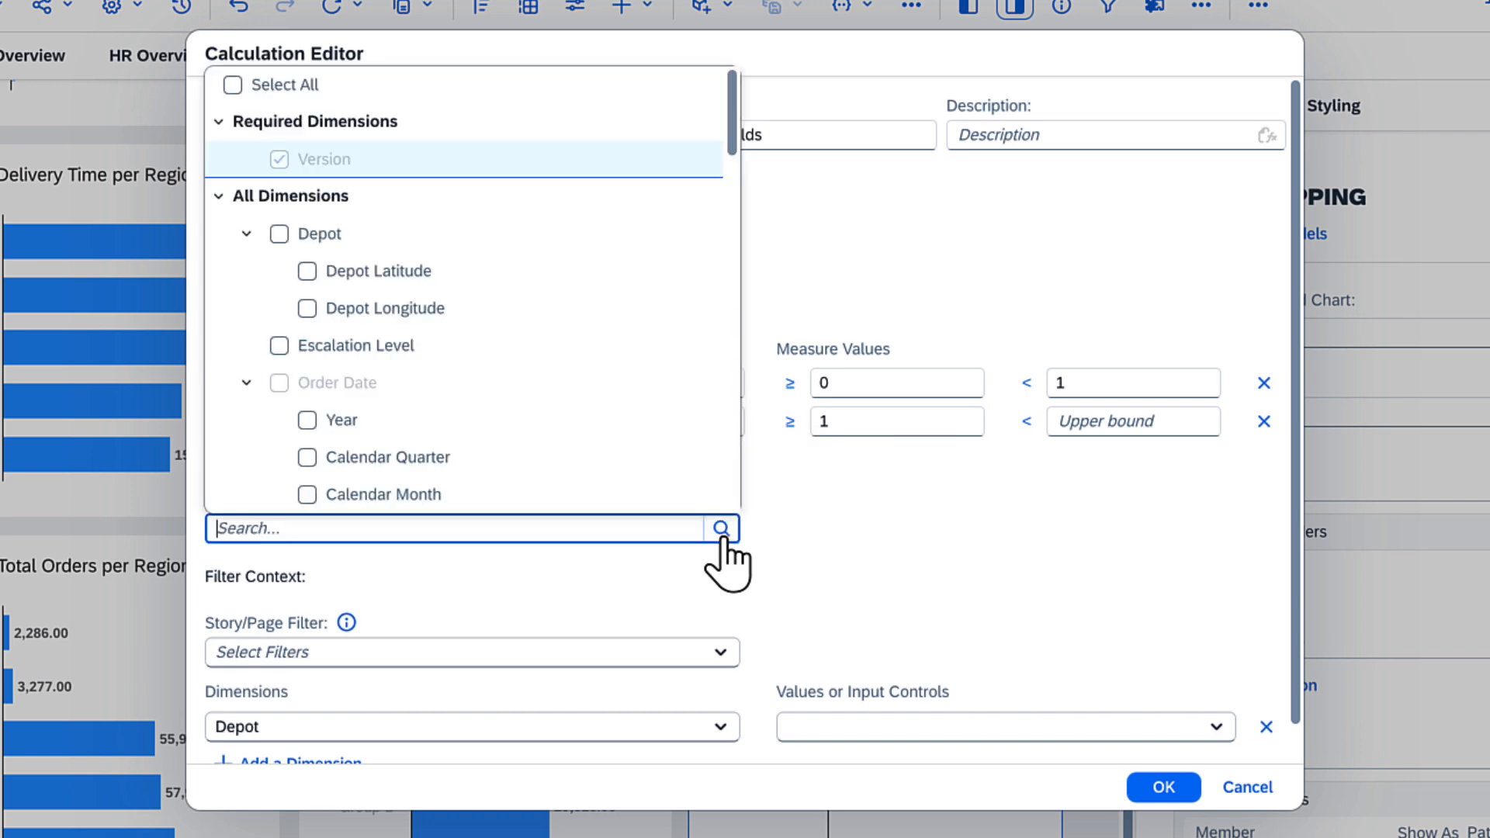
left_click(278, 345)
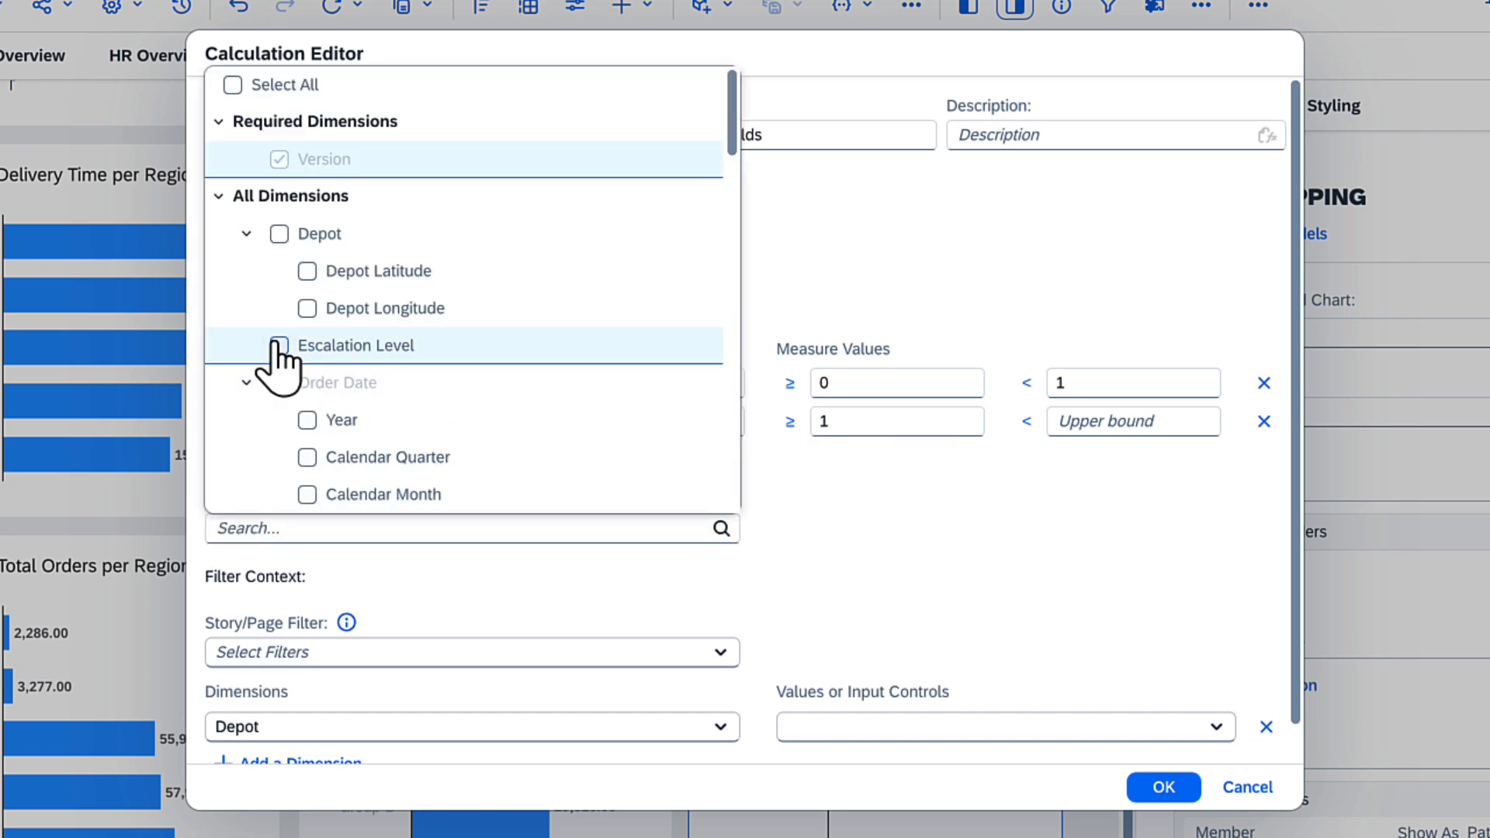
left_click(815, 530)
scroll(1293, 743, "down", 1)
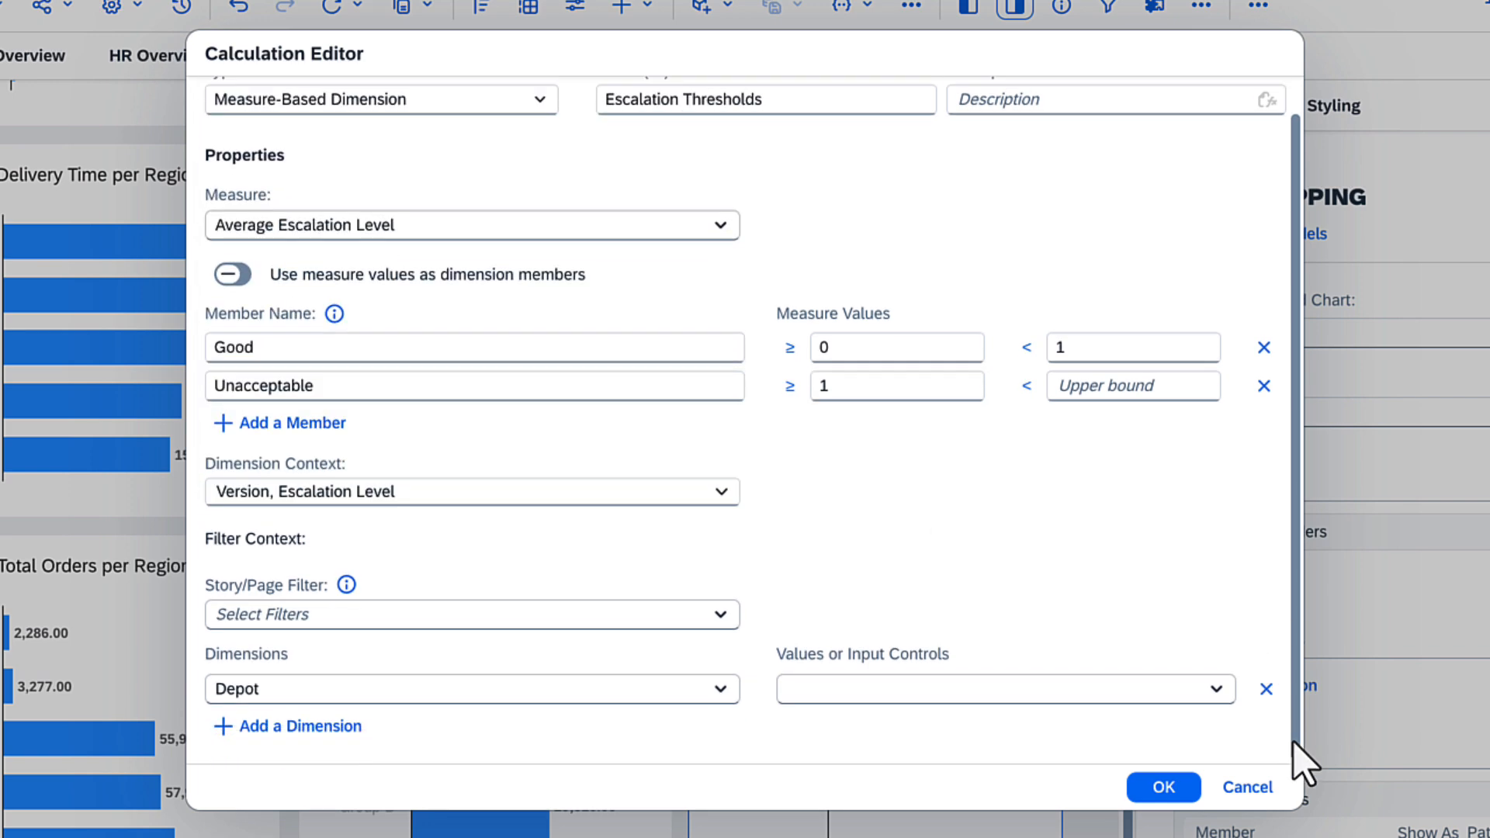
left_click(1163, 787)
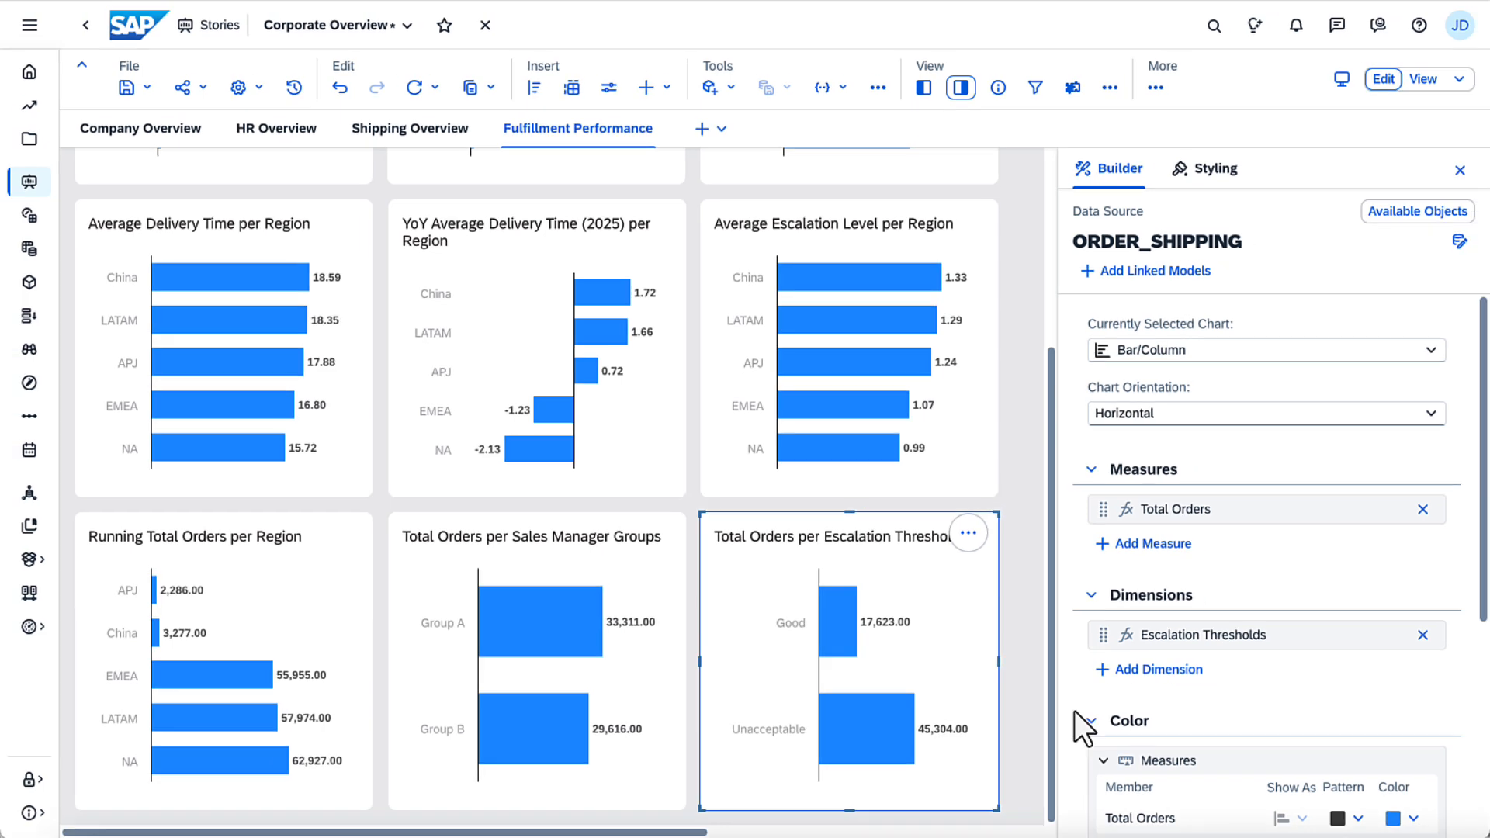
Step: Format the % Late Deliveries measure in the % Late Deliveries per Region chart with 0 decimal places and save the story
left_click_drag(1053, 353, 1047, 173)
left_click(963, 206)
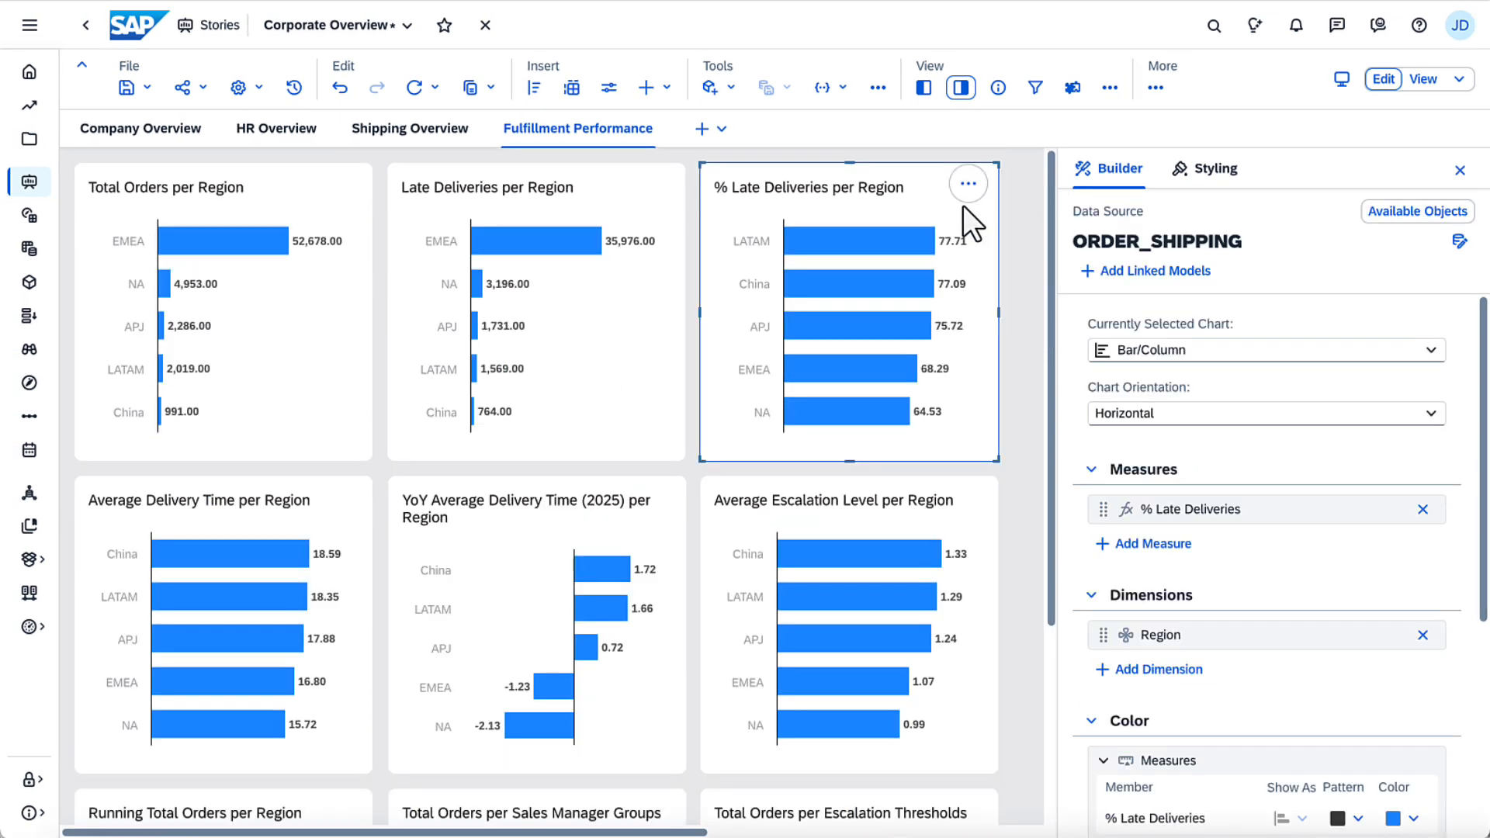
left_click(1390, 510)
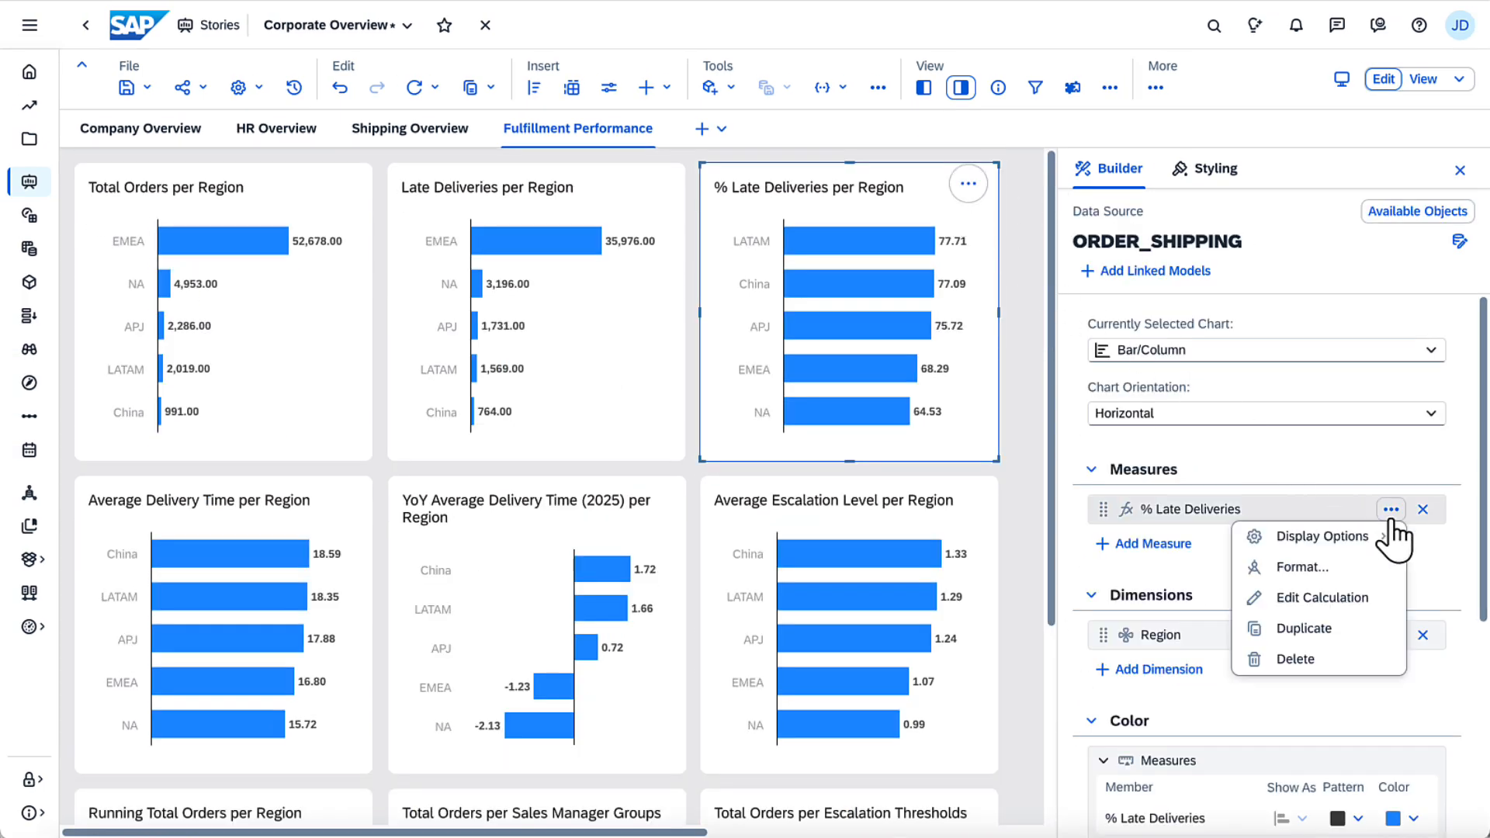
left_click(1321, 567)
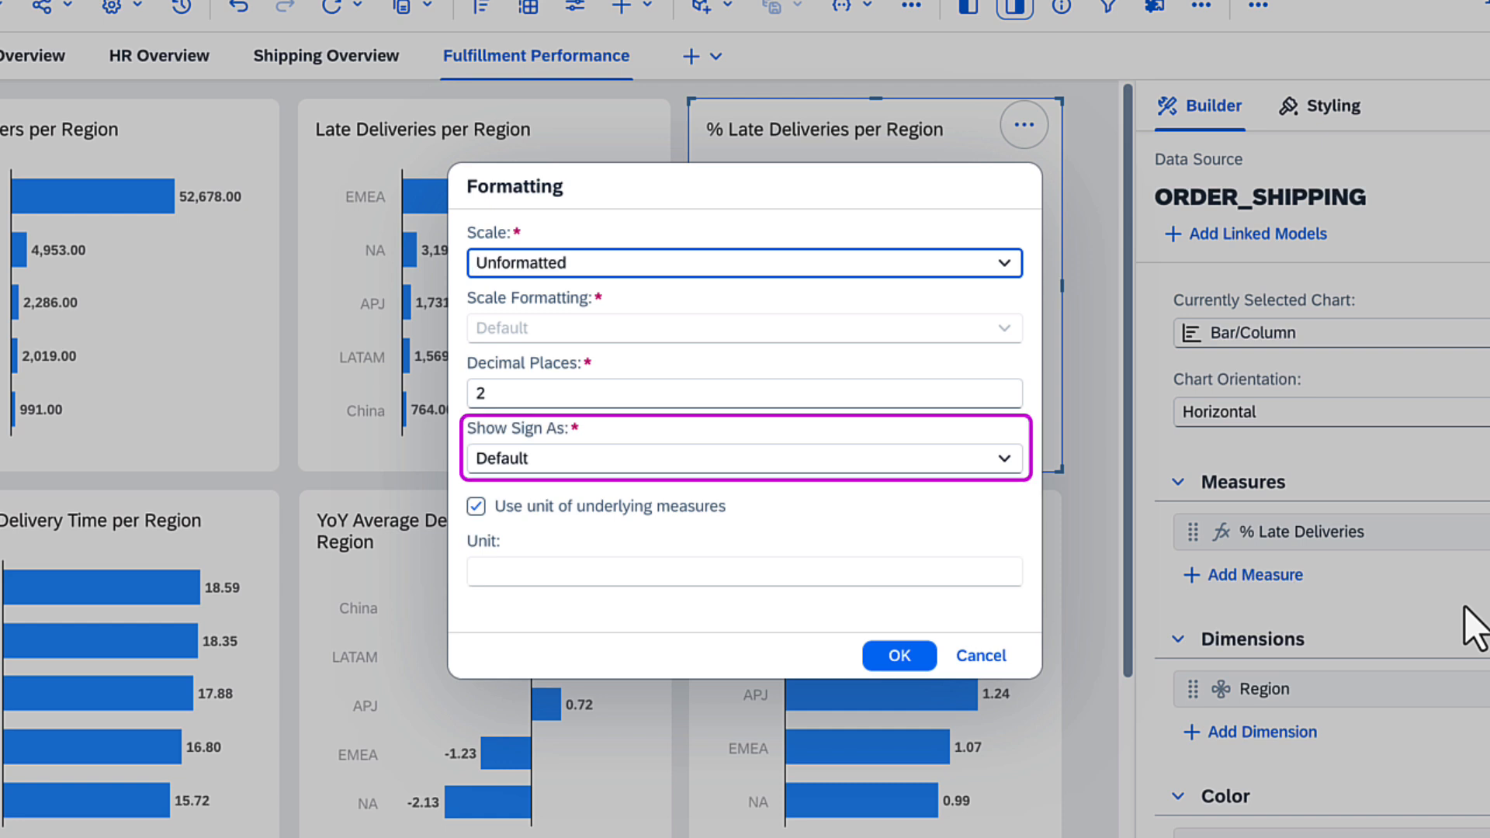
left_click(500, 398)
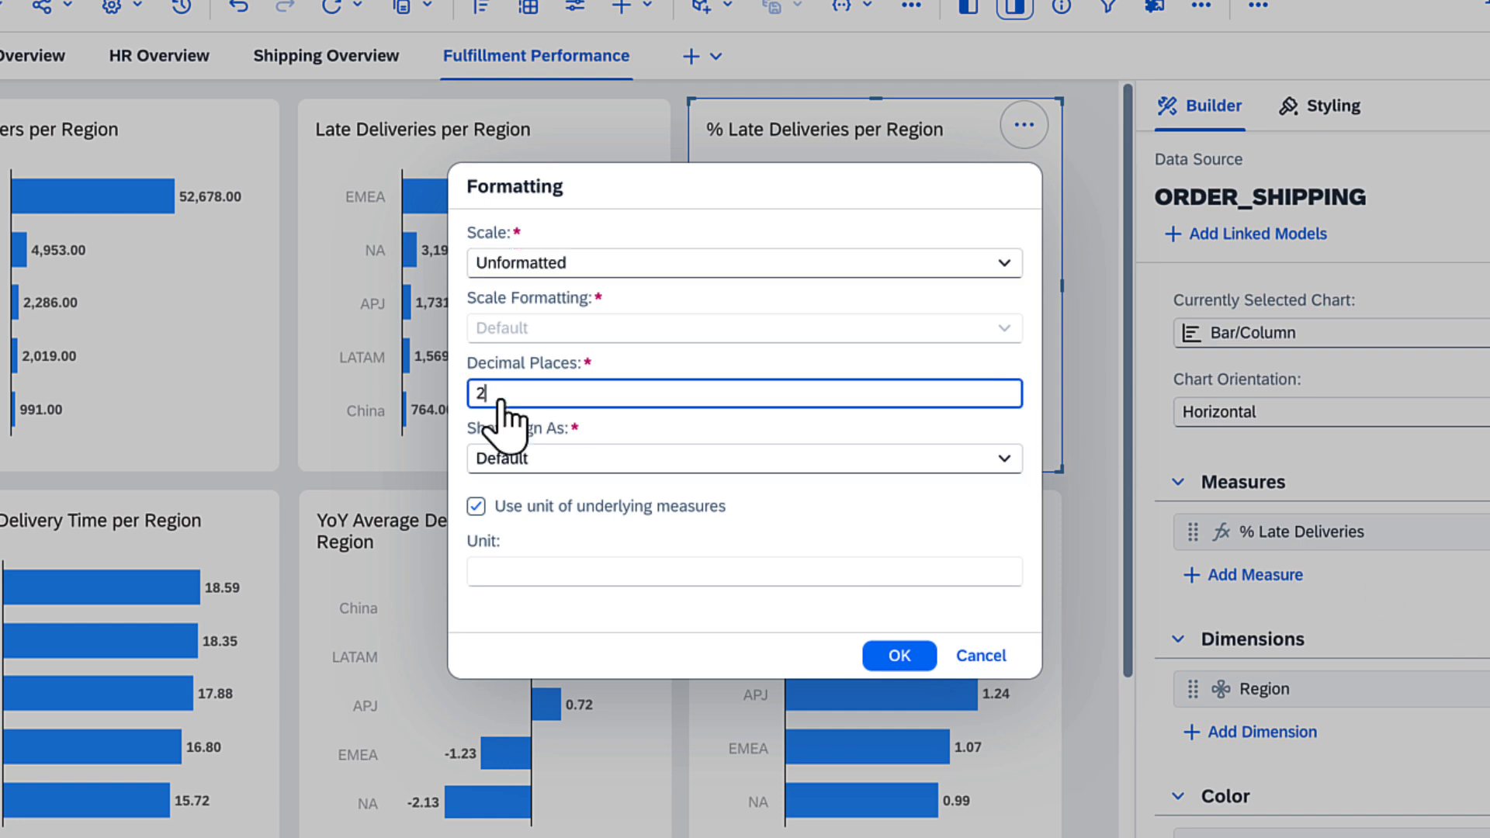
key("BackSpace")
type("0")
left_click(908, 656)
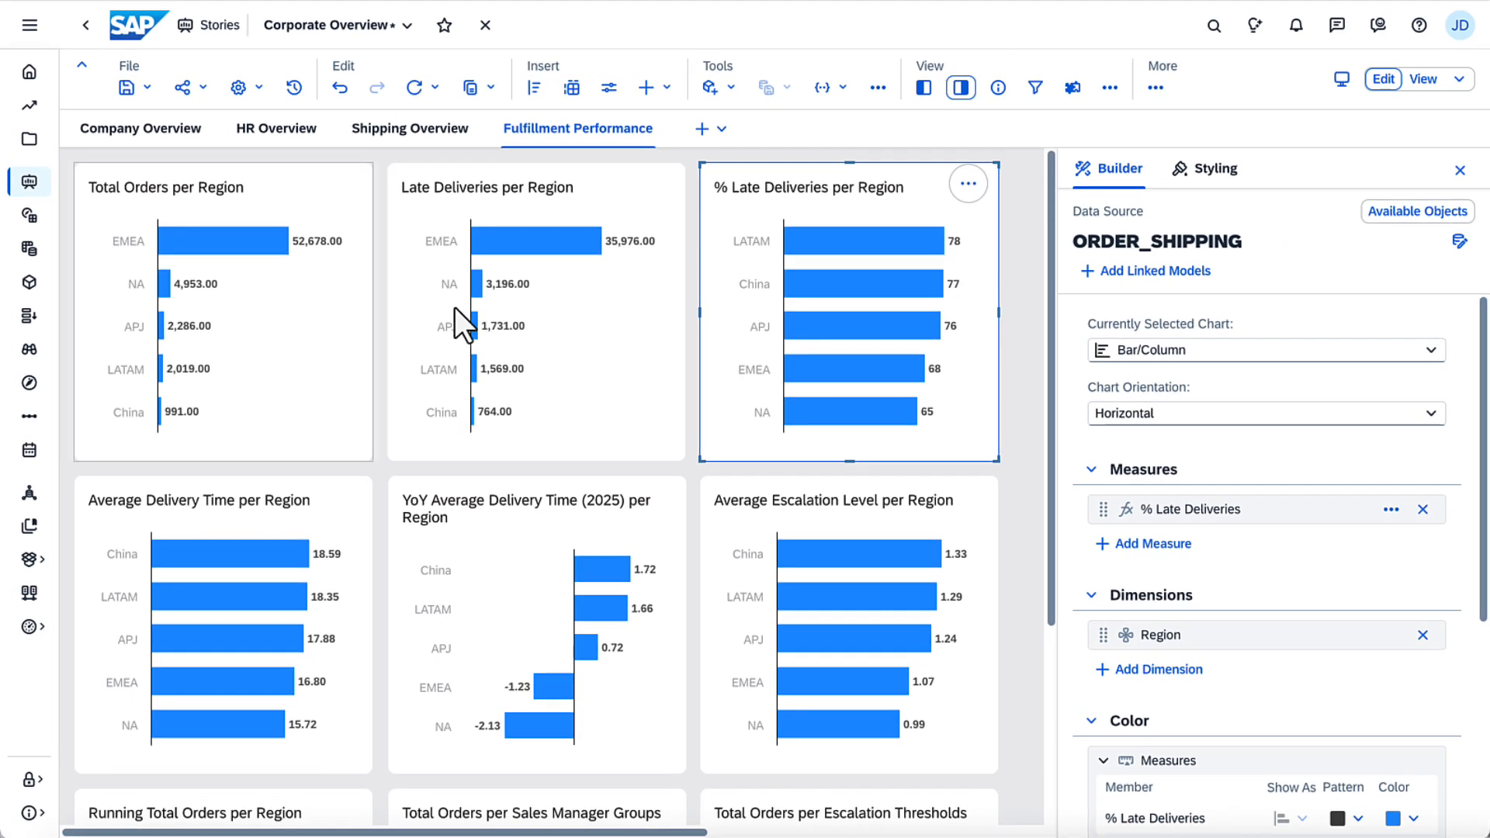
left_click(147, 87)
left_click(146, 116)
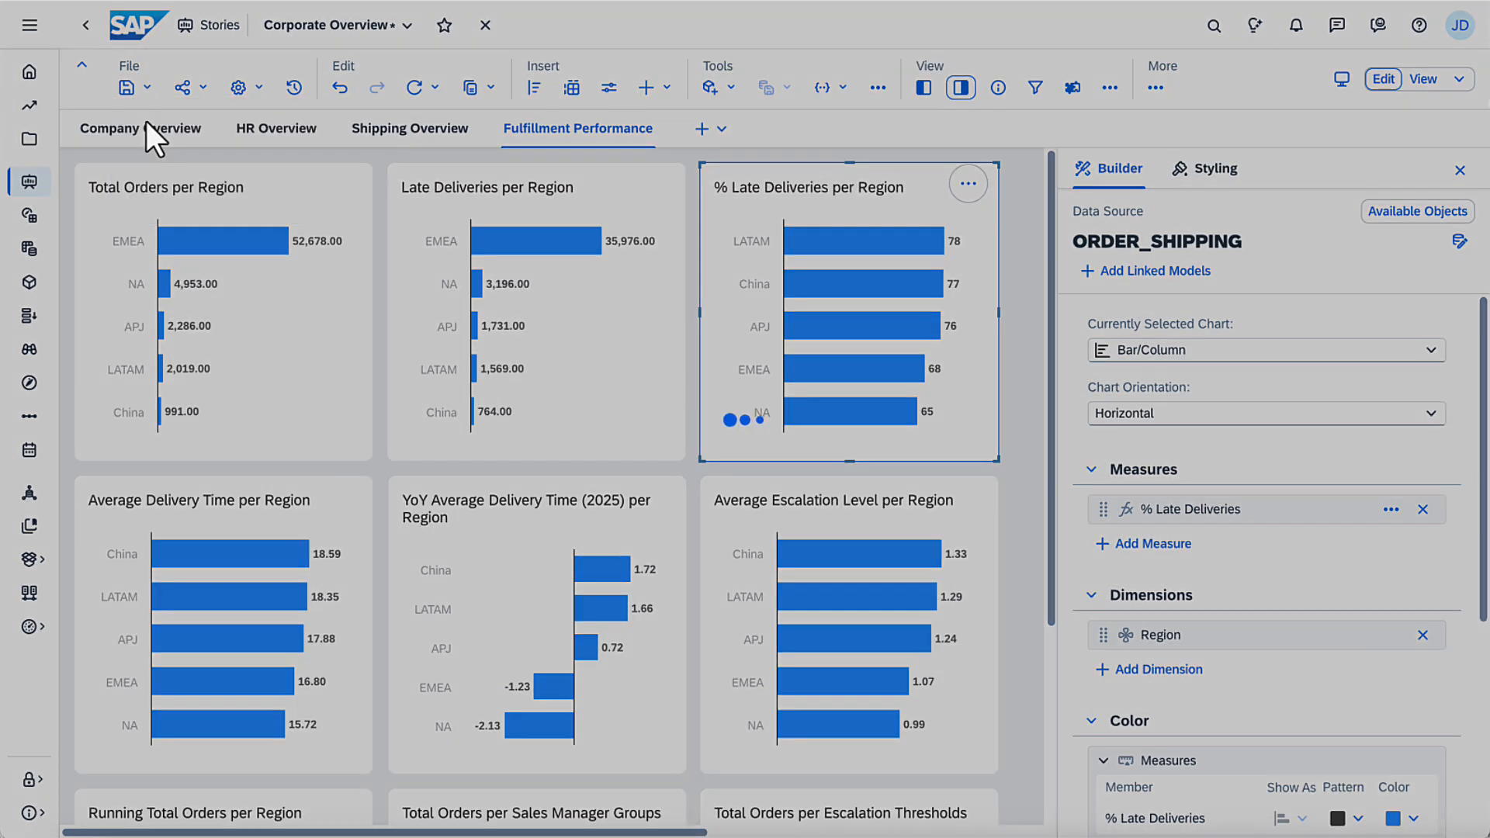